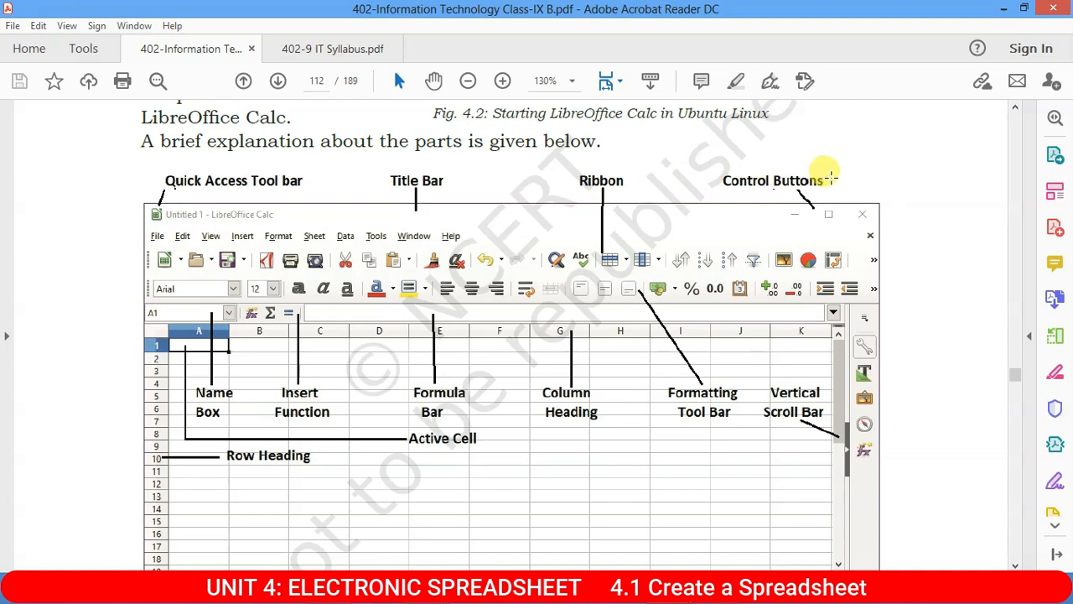
Scroll the textbook figure and select its Average and Sum readout, then clear the selection.
scroll(802, 176, "down", 1)
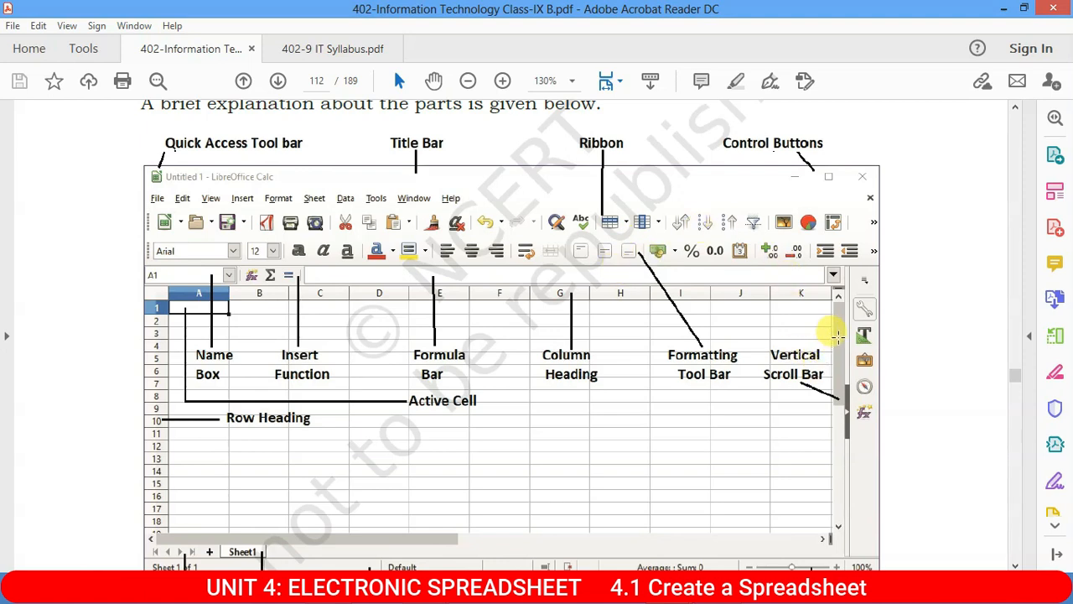
scroll(836, 336, "down", 2)
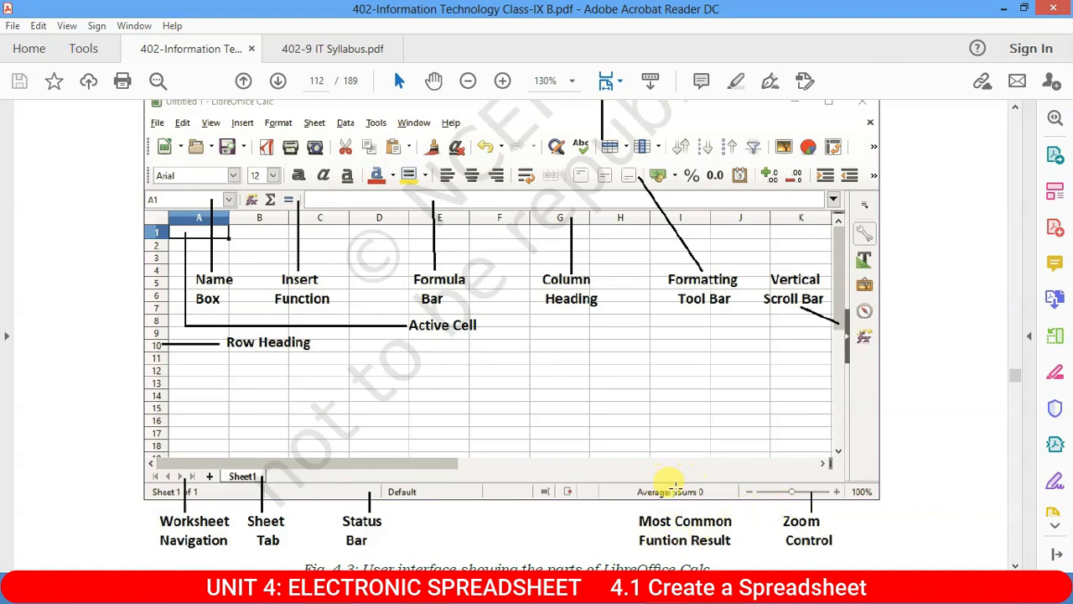
left_click_drag(635, 480, 837, 551)
left_click(683, 359)
left_click(658, 345)
Switch Acrobat to the 402-9 IT Syllabus.pdf document.
scroll(487, 328, "up", 2)
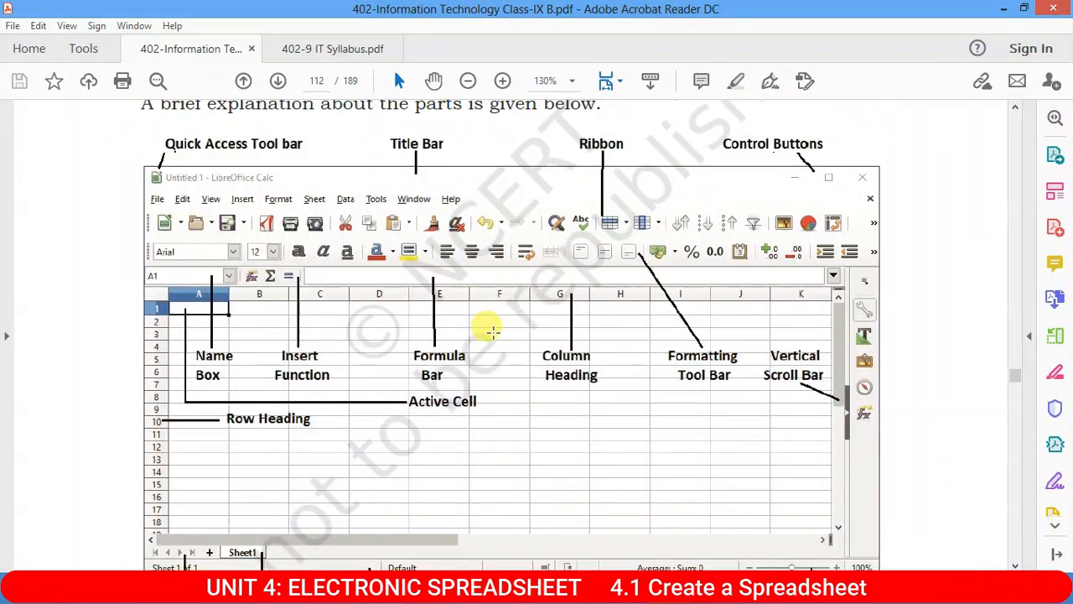
scroll(493, 331, "down", 3)
mouse_move(653, 557)
left_click(753, 507)
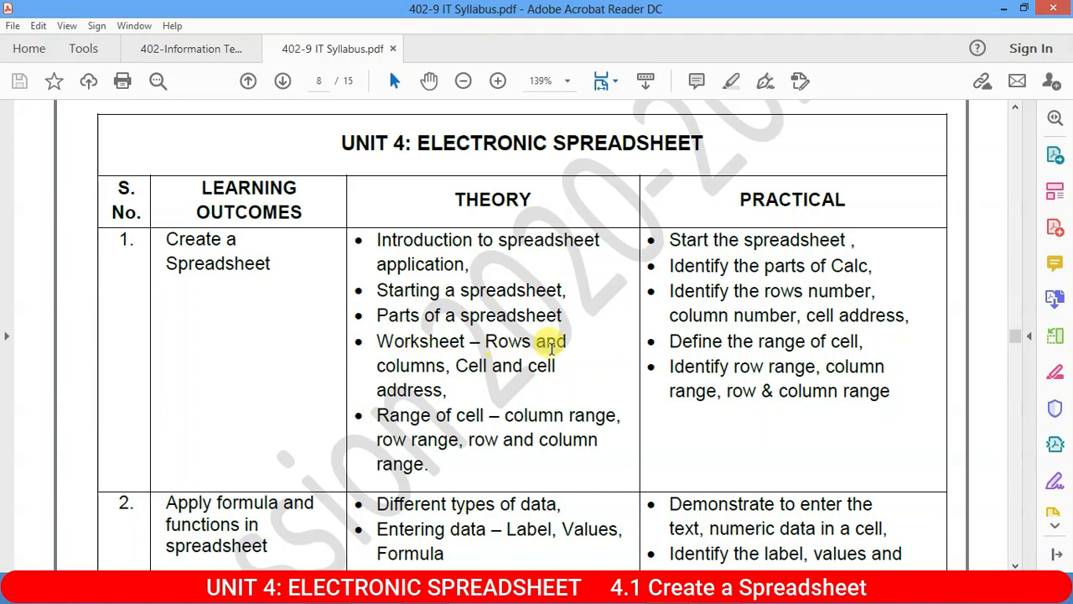
Highlight the 'Cell' and 'Range of cell' phrases, then minimize Acrobat to show the desktop.
left_click_drag(457, 366, 525, 366)
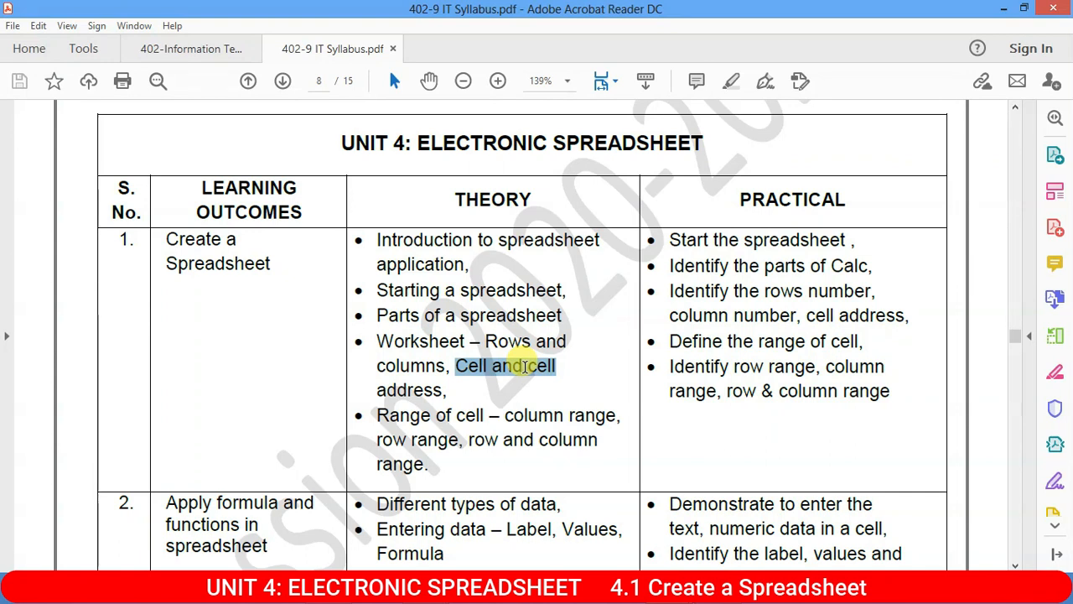
left_click_drag(376, 414, 515, 414)
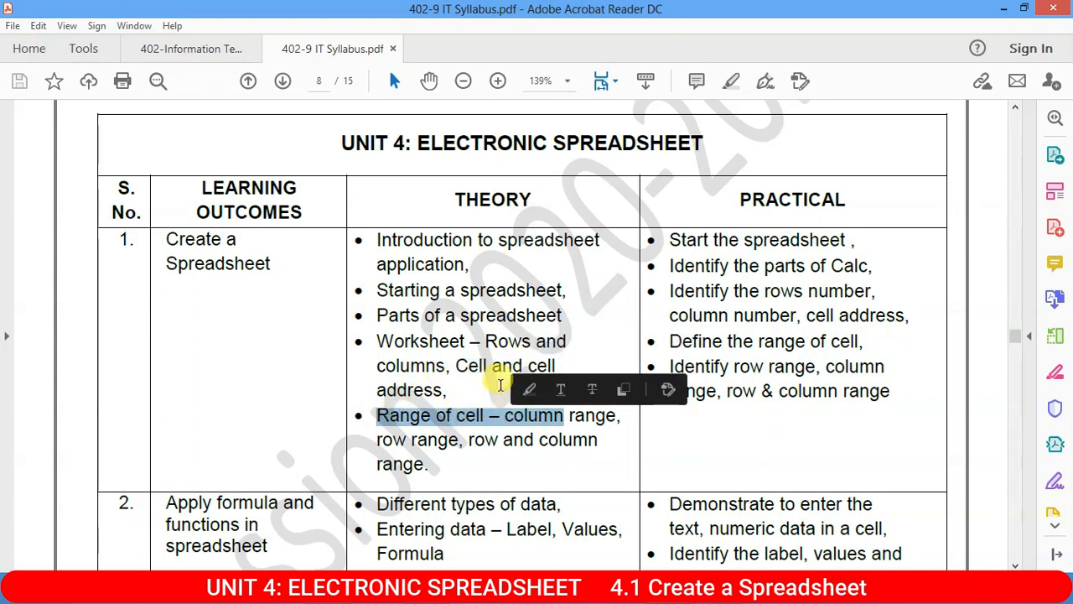
left_click(429, 378)
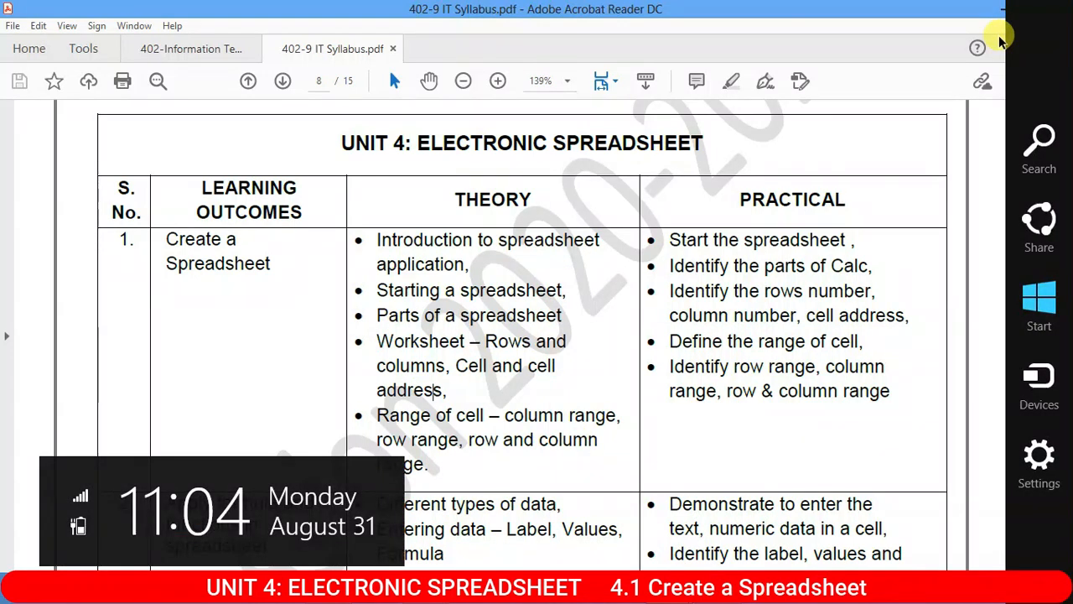
left_click(1004, 8)
left_click(29, 362)
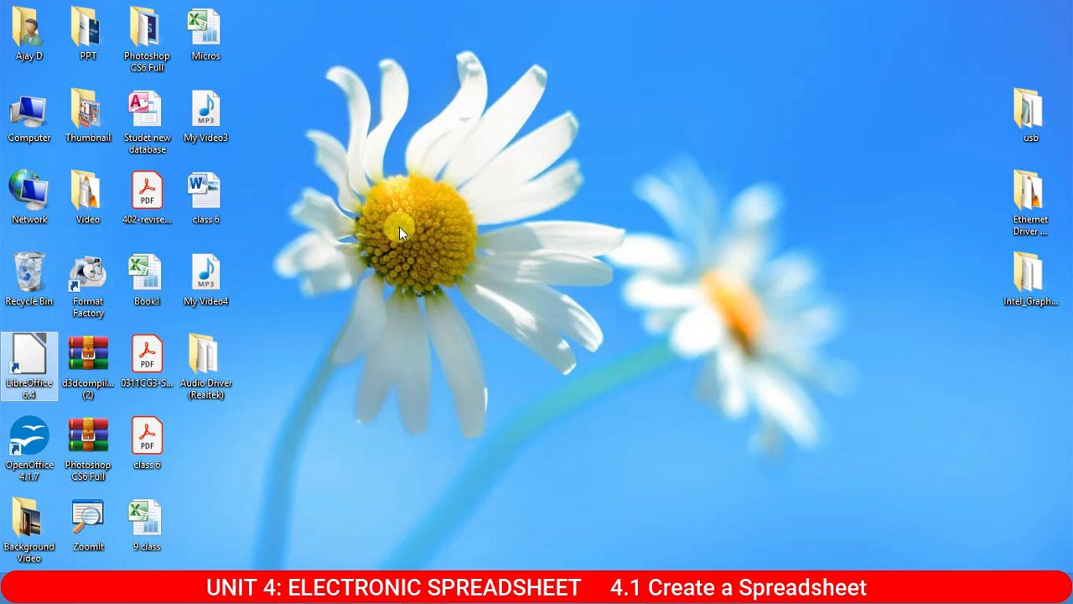
Refresh the desktop twice, then start a new Calc spreadsheet and dismiss Tip of the Day.
right_click(473, 114)
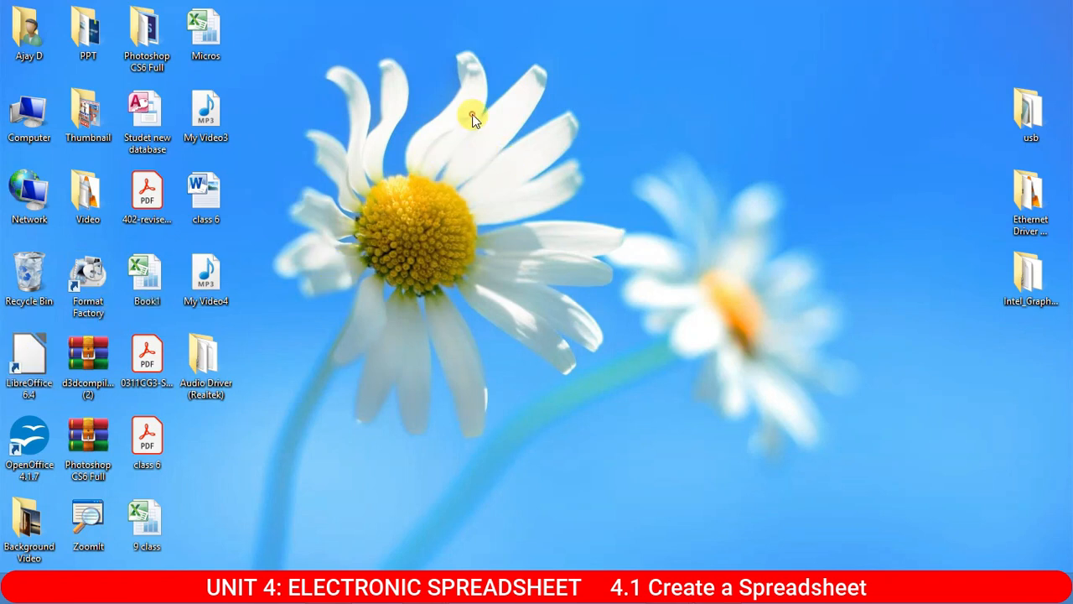
left_click(537, 161)
right_click(516, 99)
left_click(557, 143)
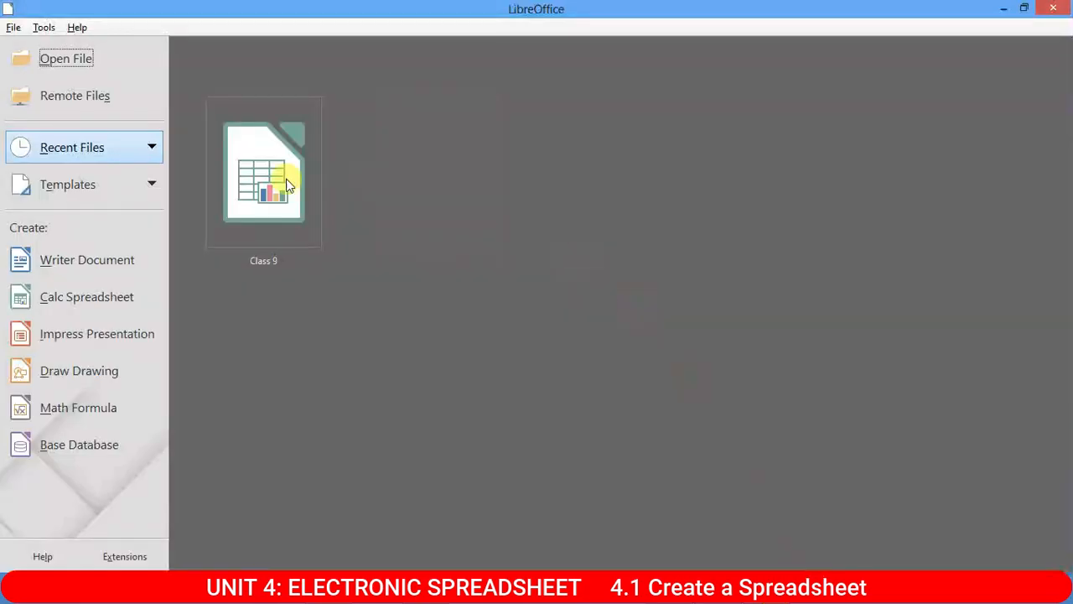
left_click(79, 303)
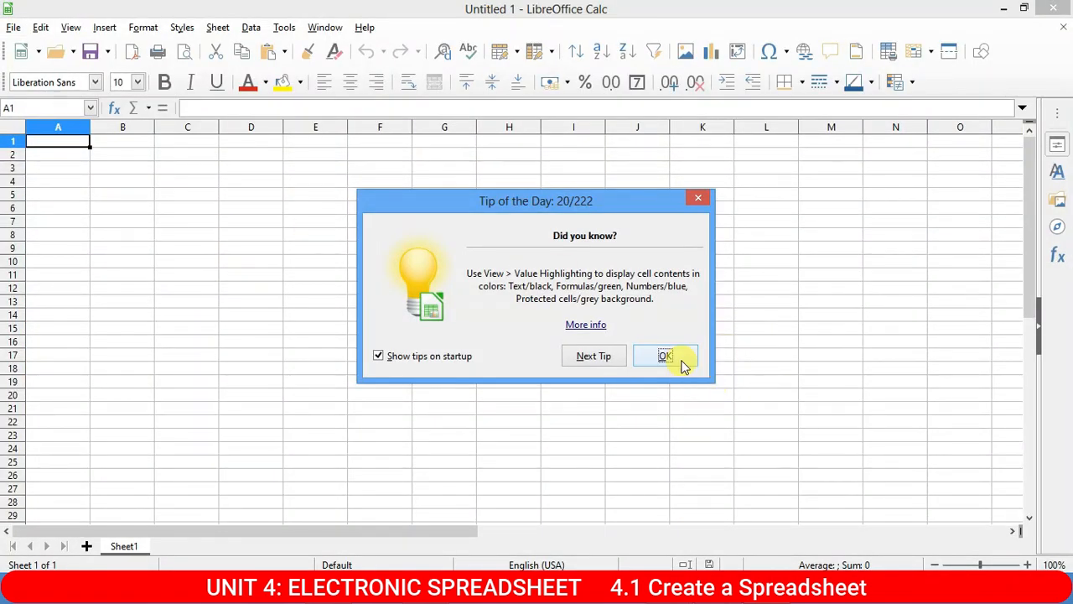
left_click(680, 361)
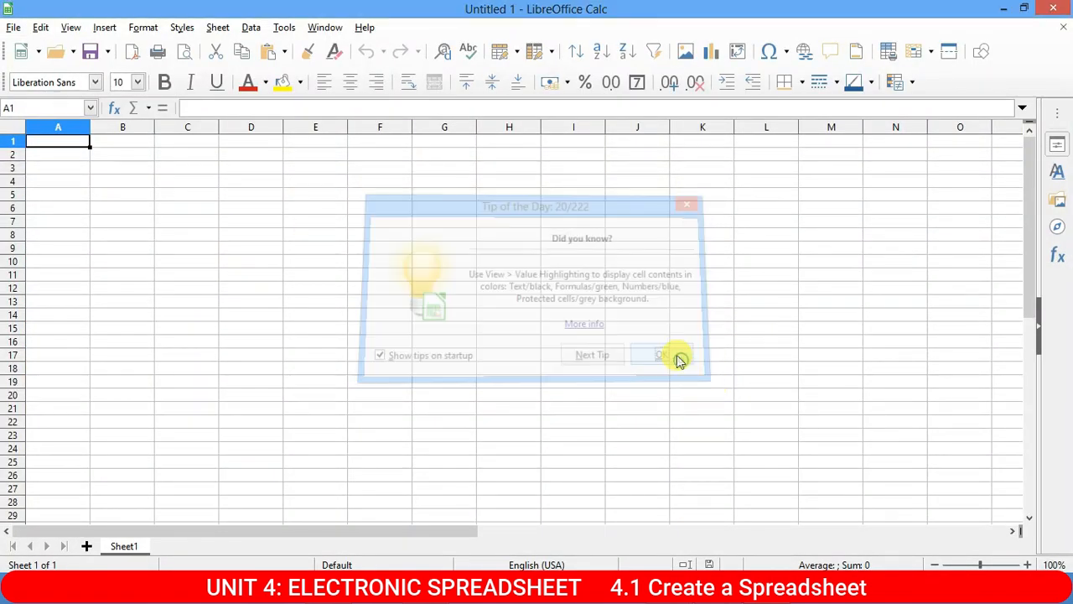
left_click(95, 167)
left_click(131, 145)
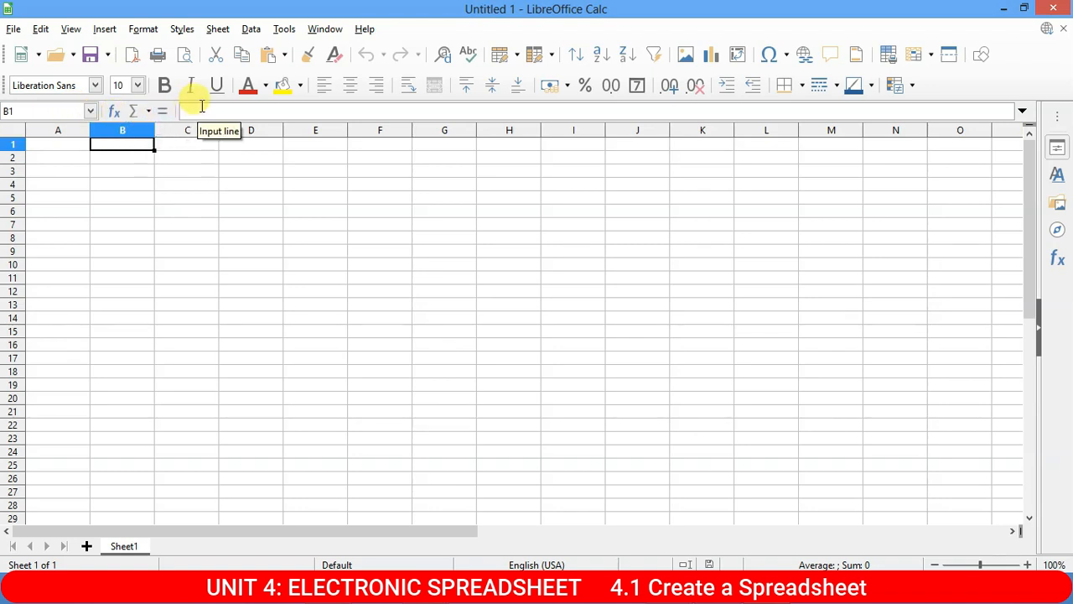
left_click(50, 133)
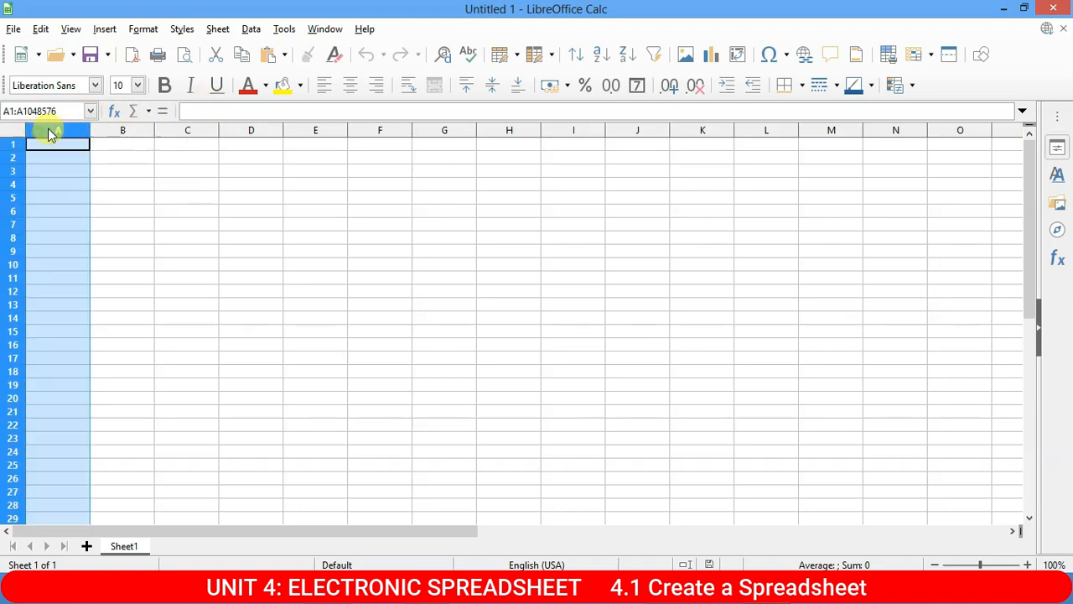
left_click(127, 131)
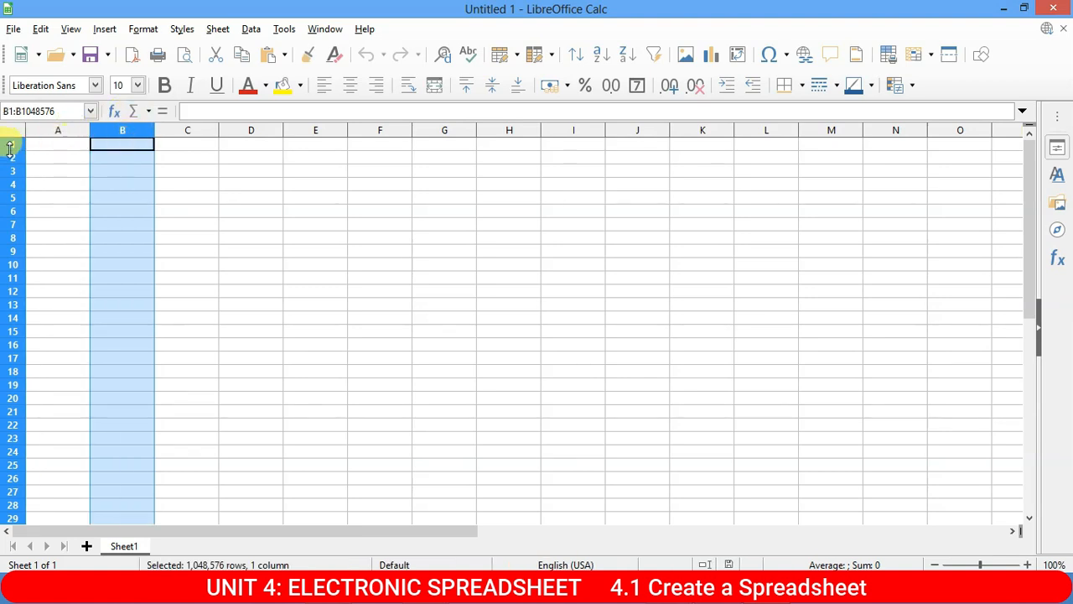
left_click(13, 170)
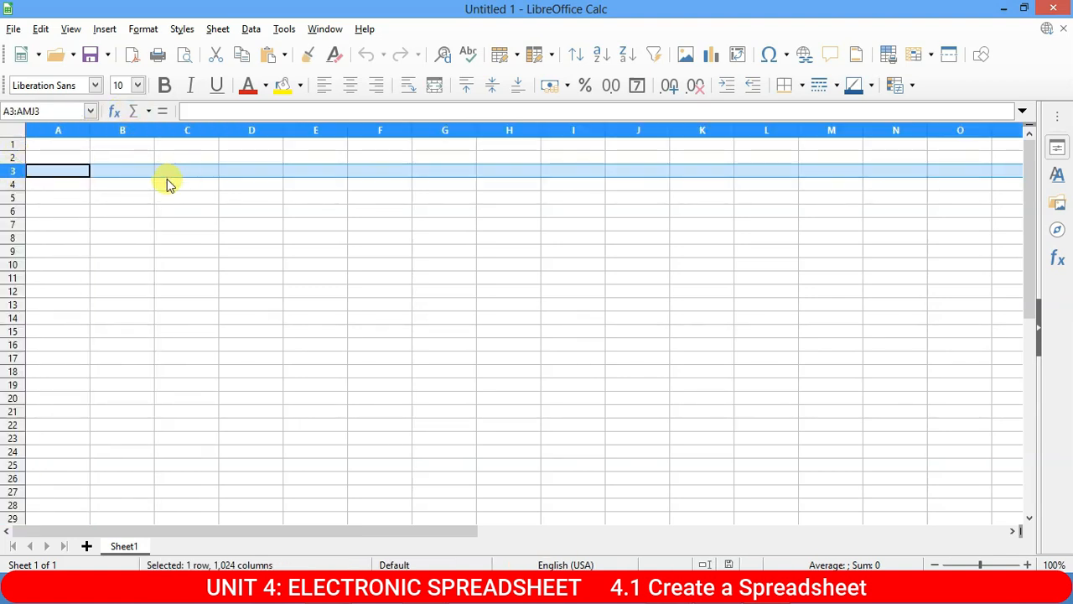
left_click(127, 171)
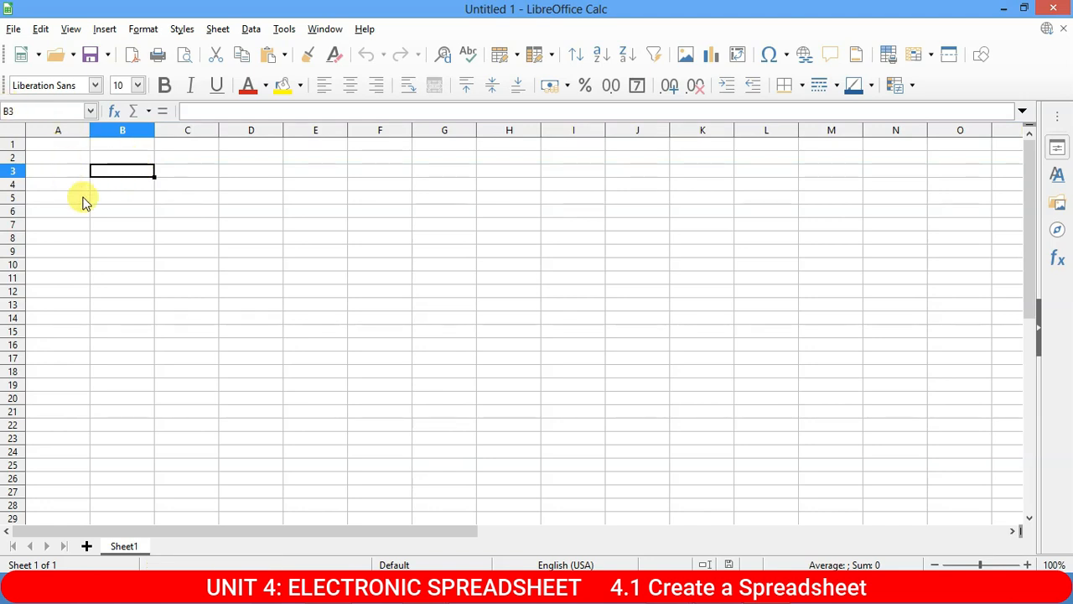
Zoom the blank sheet to 200% and click through cells A1, C4, D4, C3 and D3.
scroll(84, 201, "up", 2, "ctrl")
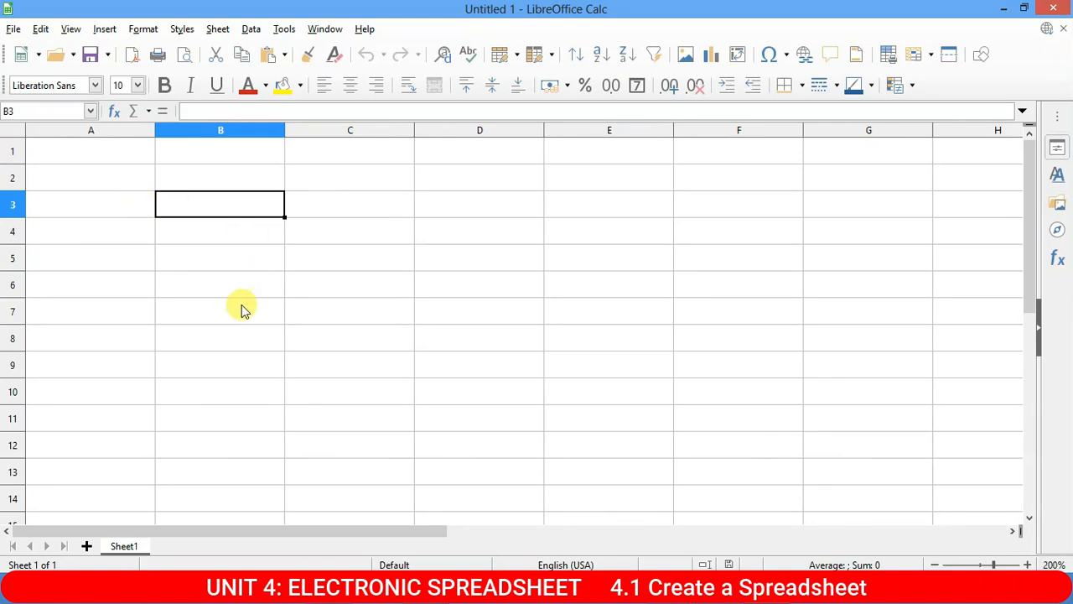
left_click(126, 152)
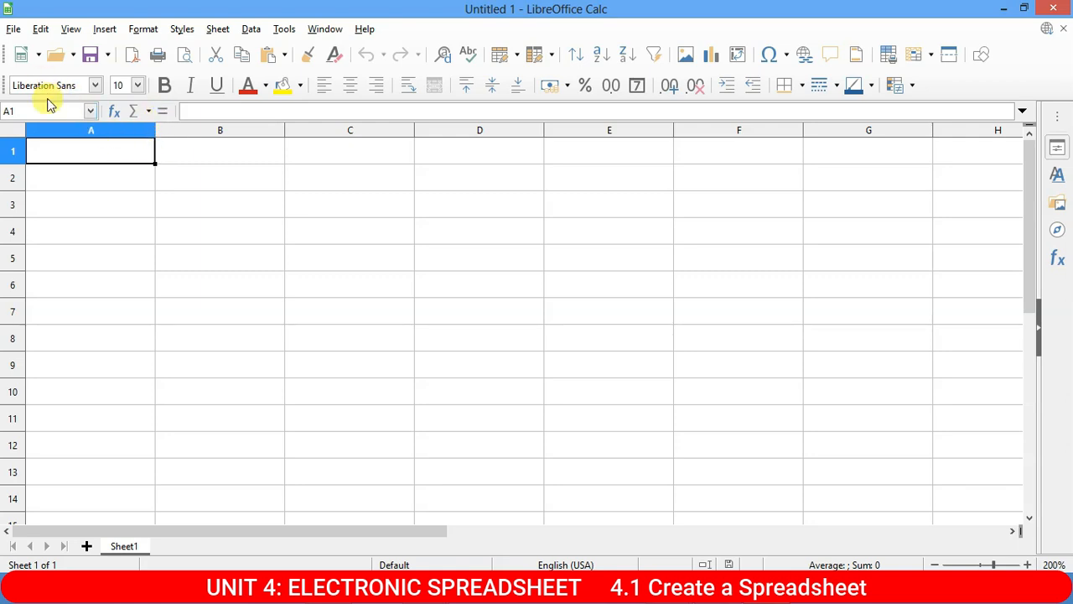
left_click(400, 228)
left_click(481, 239)
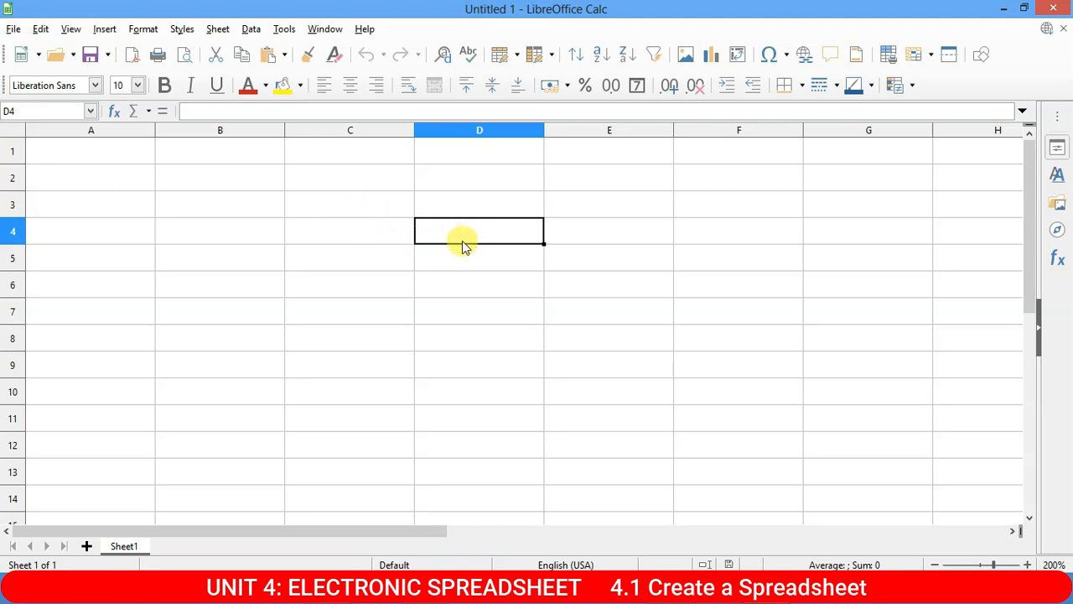
left_click(376, 208)
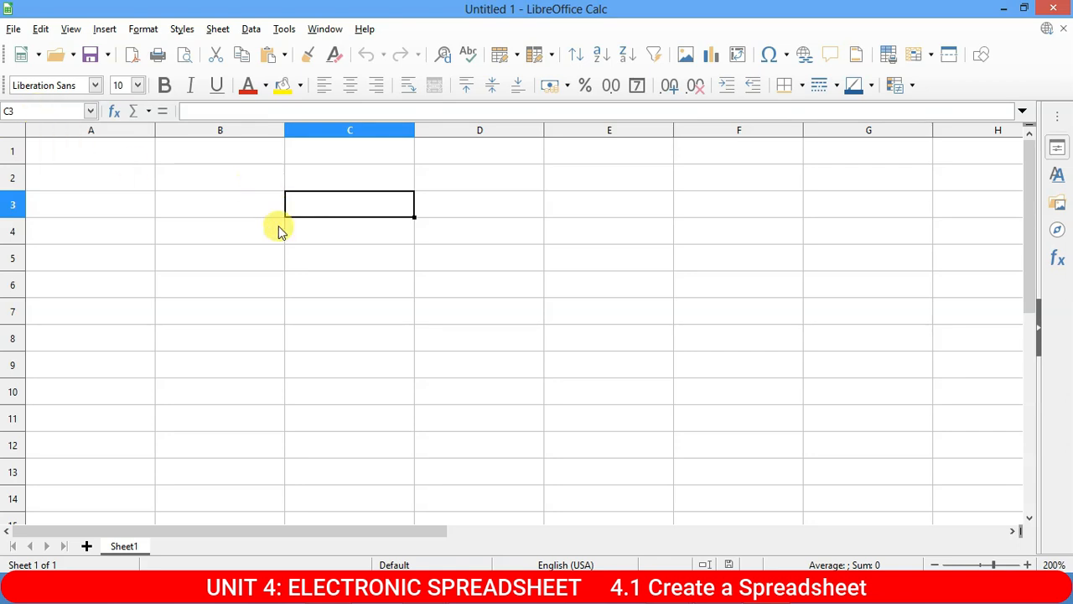
left_click(495, 210)
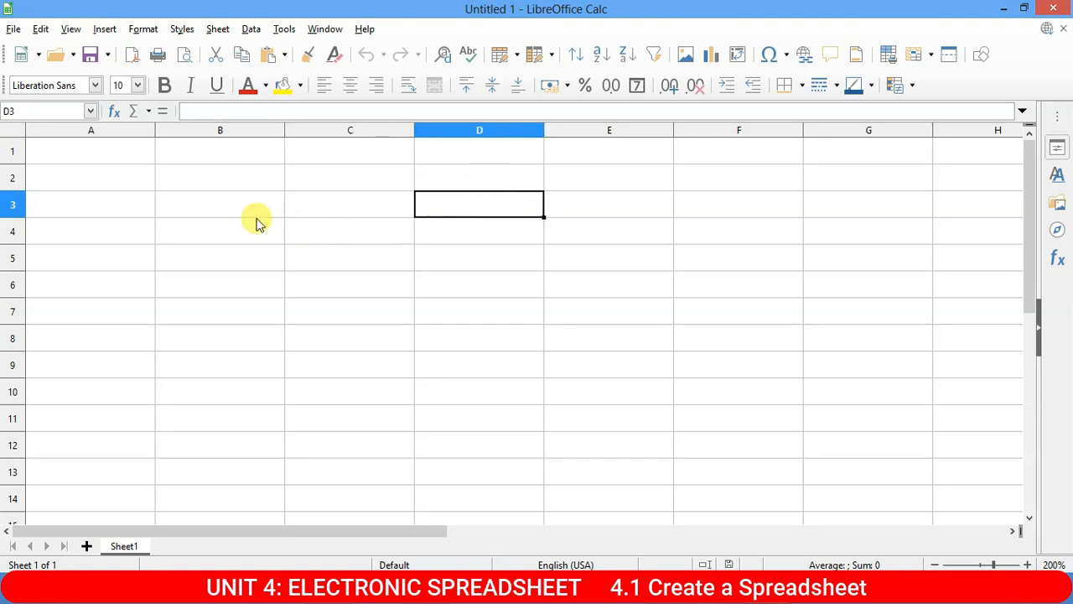
key("Up")
key("Down")
key("Down")
key("Down")
key("Down")
key("Down")
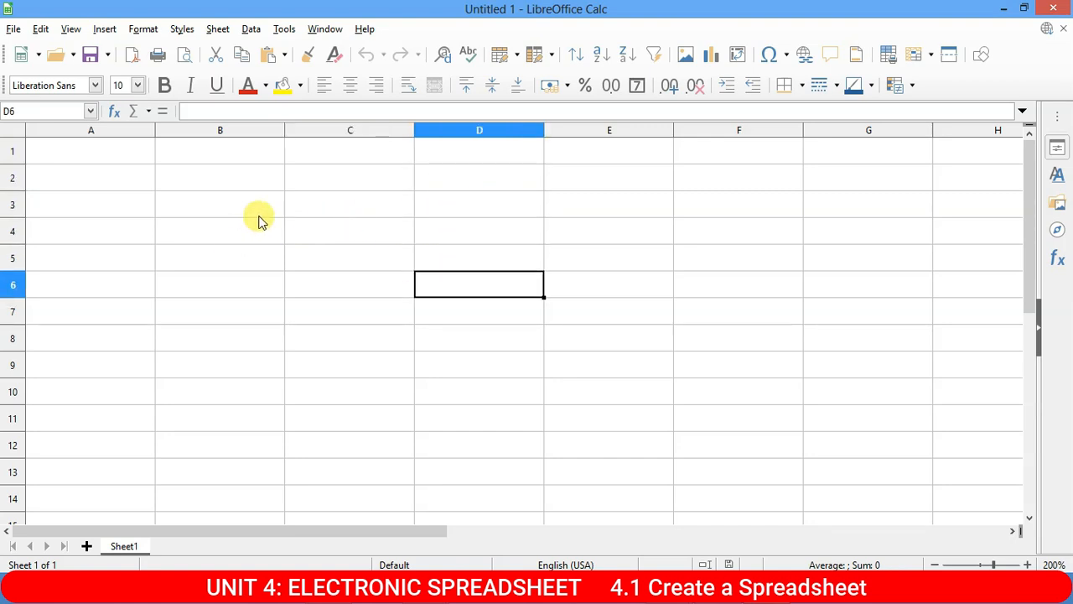
key("Left")
key("Left")
key("Left")
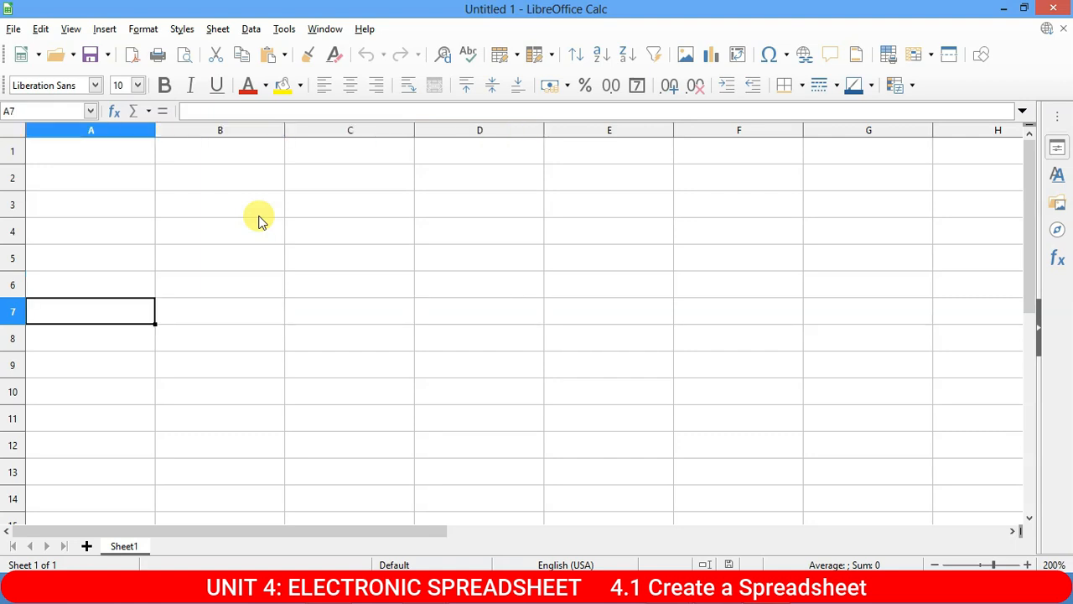
key("Right")
key("Right")
key("Right")
key("Up")
key("Up")
key("Up")
key("Down")
key("Down")
key("Down")
key("Up")
key("Down")
key("Up")
key("Right")
key("Down")
key("Down")
key("Up")
key("Up")
key("Left")
key("Down")
key("Right")
key("Up")
key("Down")
key("Up")
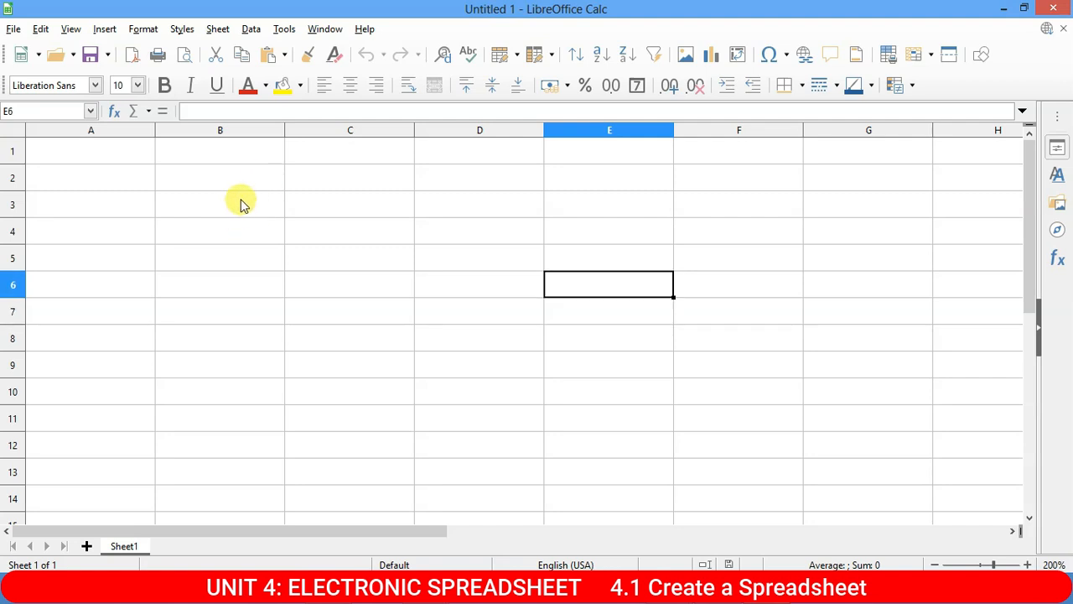
left_click(132, 172)
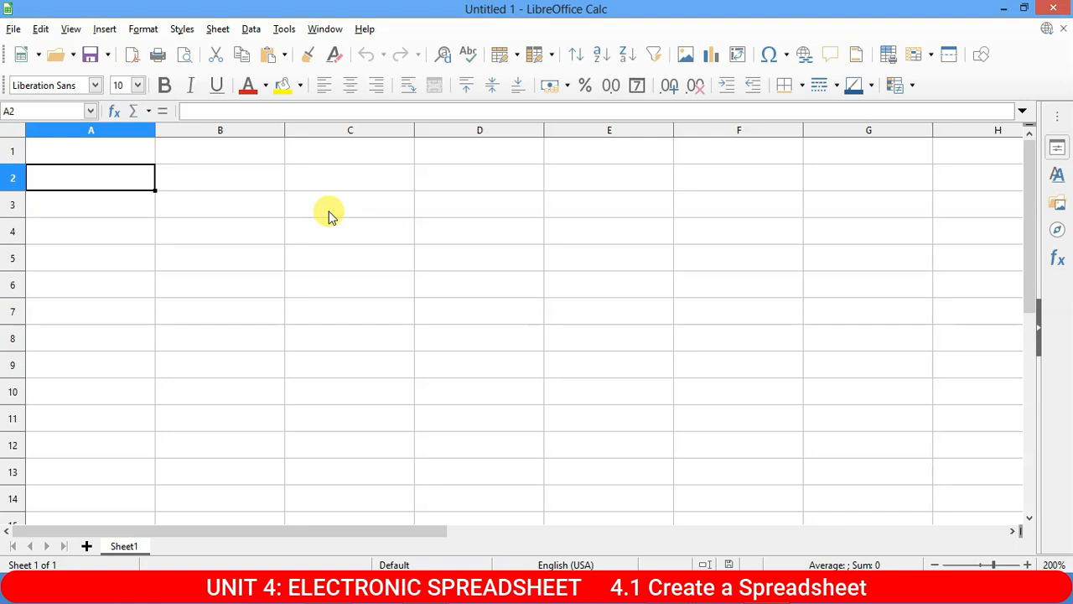
Enter headings Roll No, Name, English, Hindi and Sanskrit in A1:E1, then select A2.
key("Up")
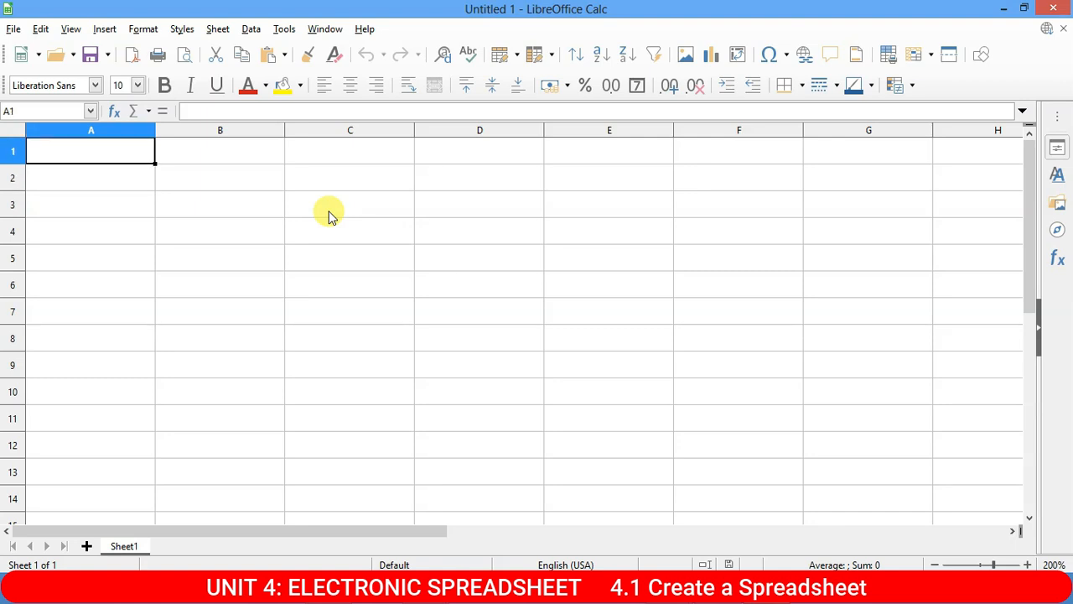
type("R")
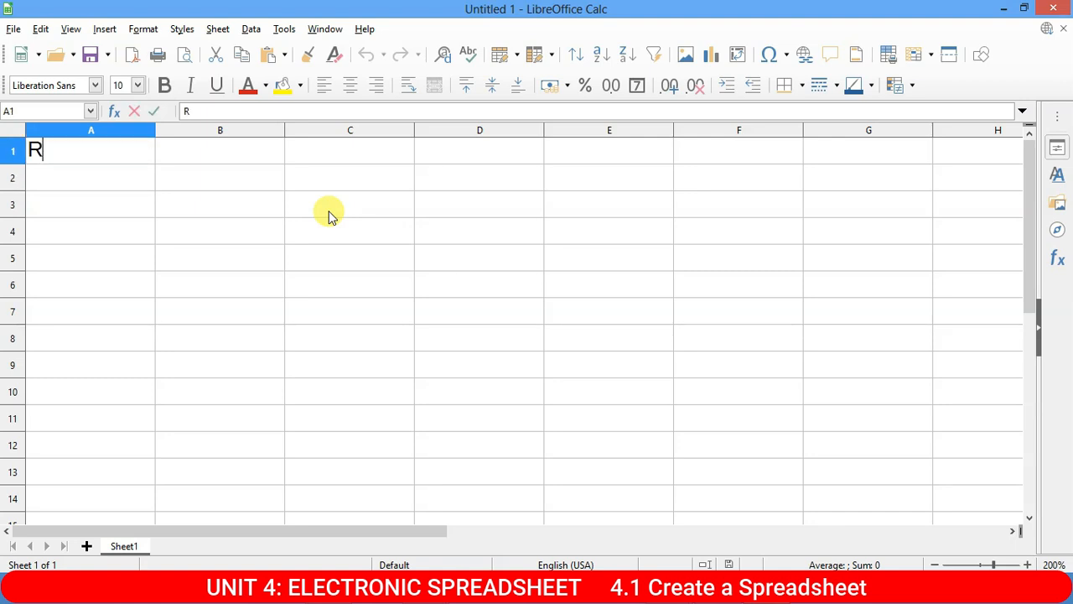
type("oo")
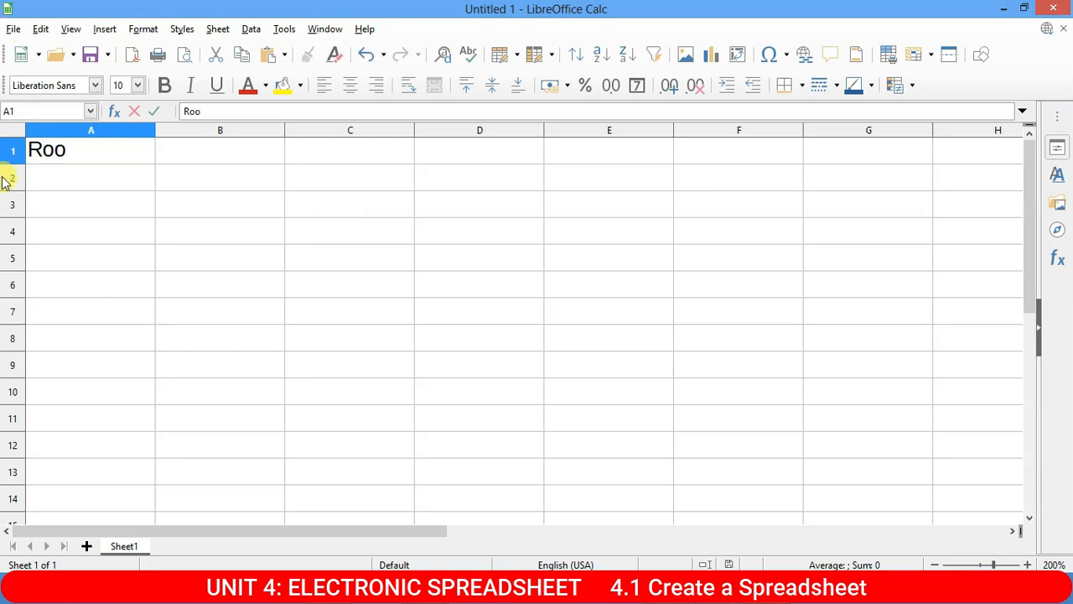
type("l No")
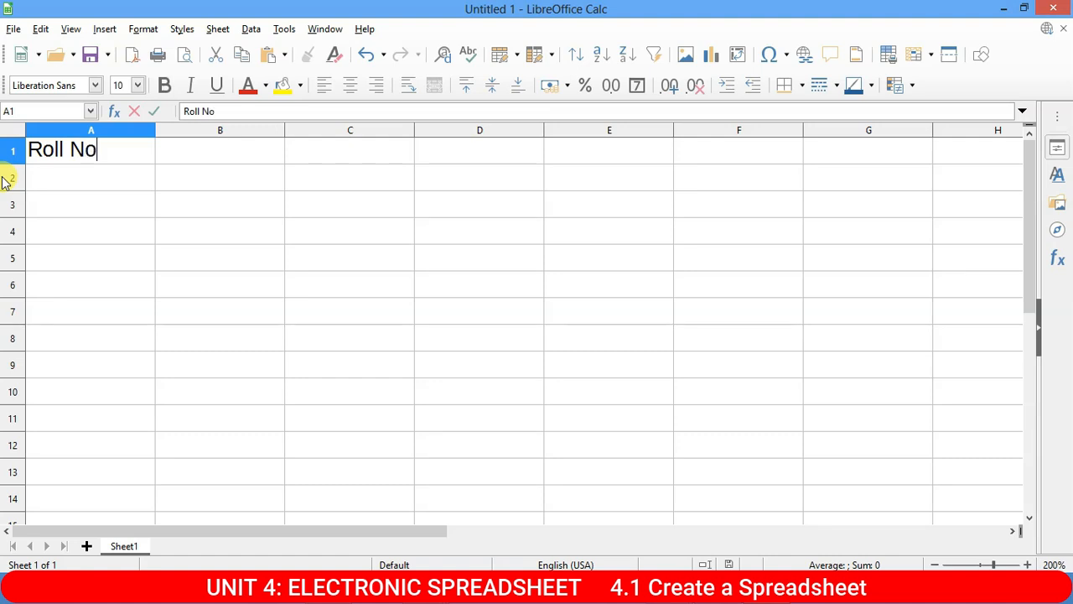
key("Tab")
type("Name")
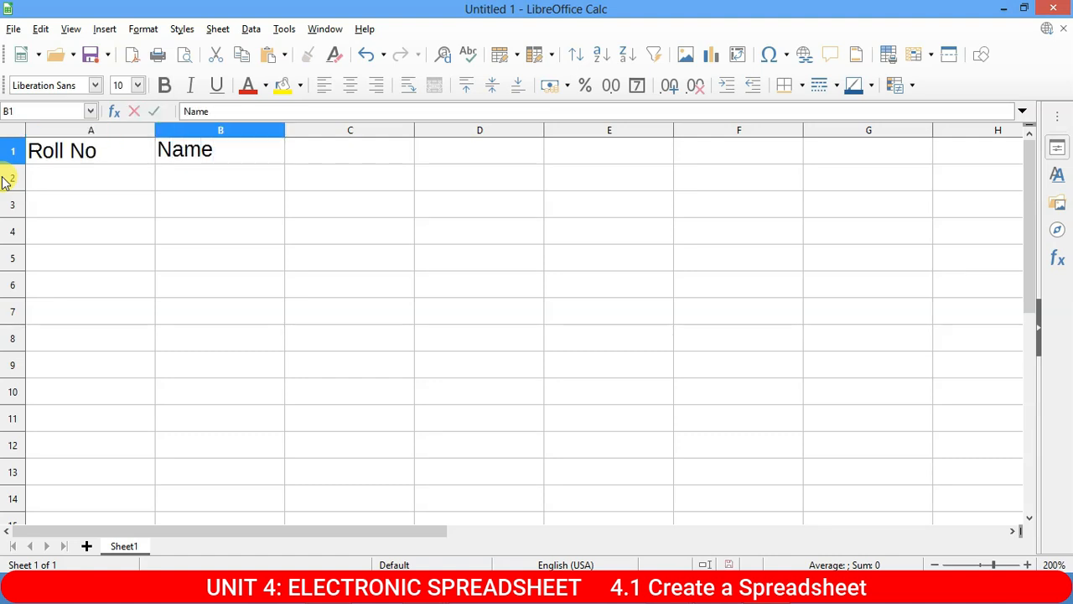
key("Tab")
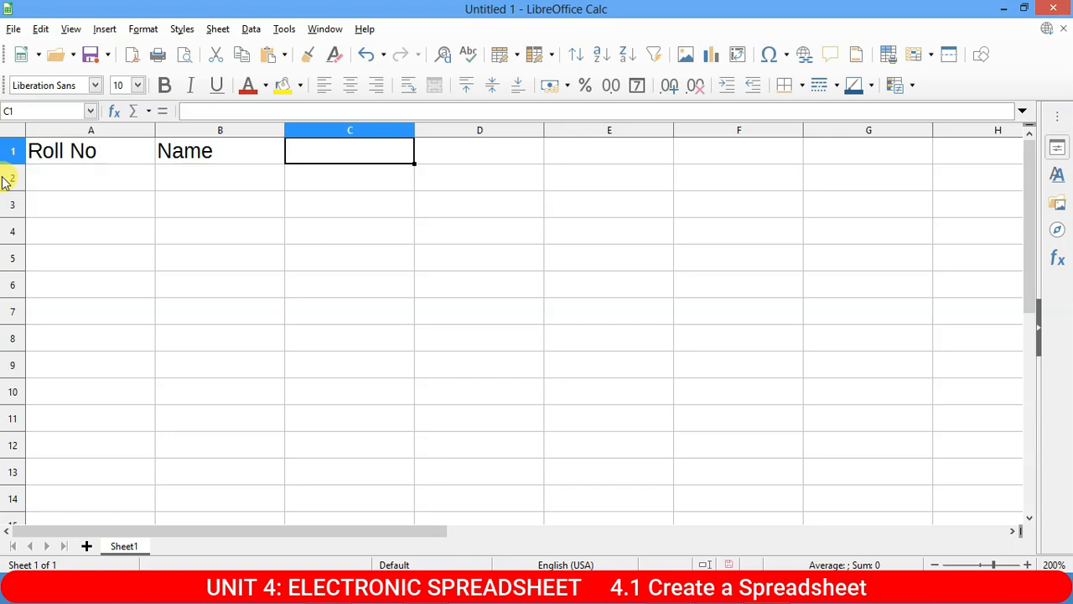
type("En")
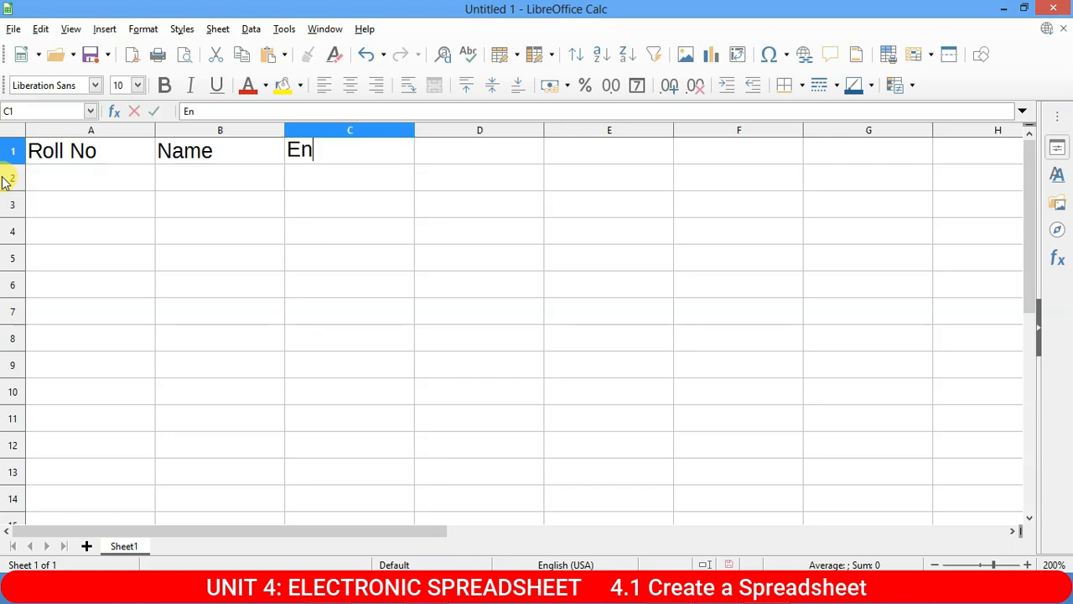
type("glish")
key("Tab")
type("H")
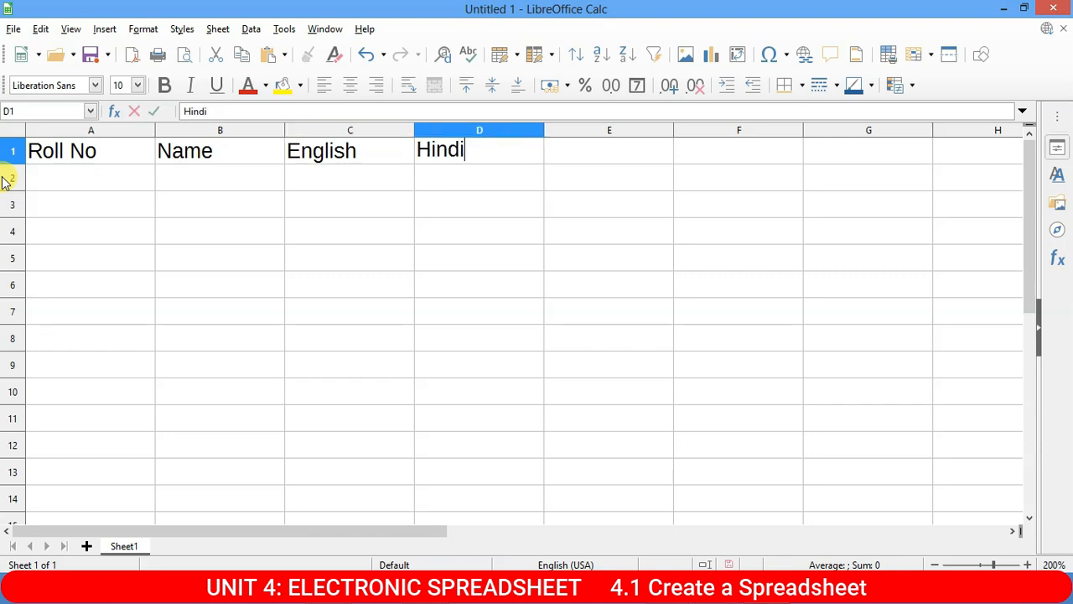
key("Tab")
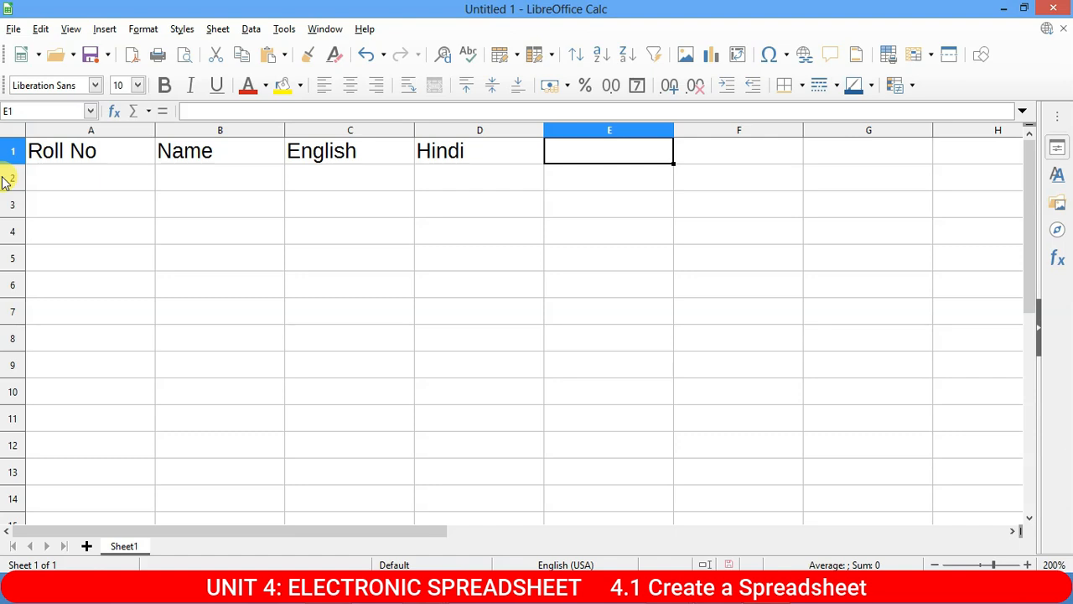
type("Sanskrit")
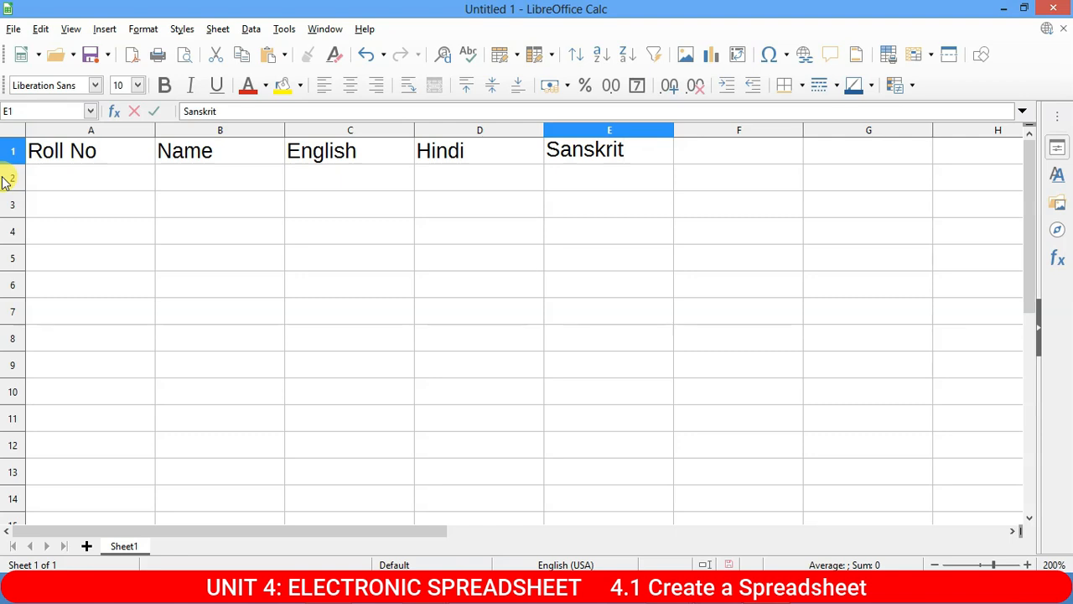
key("Return")
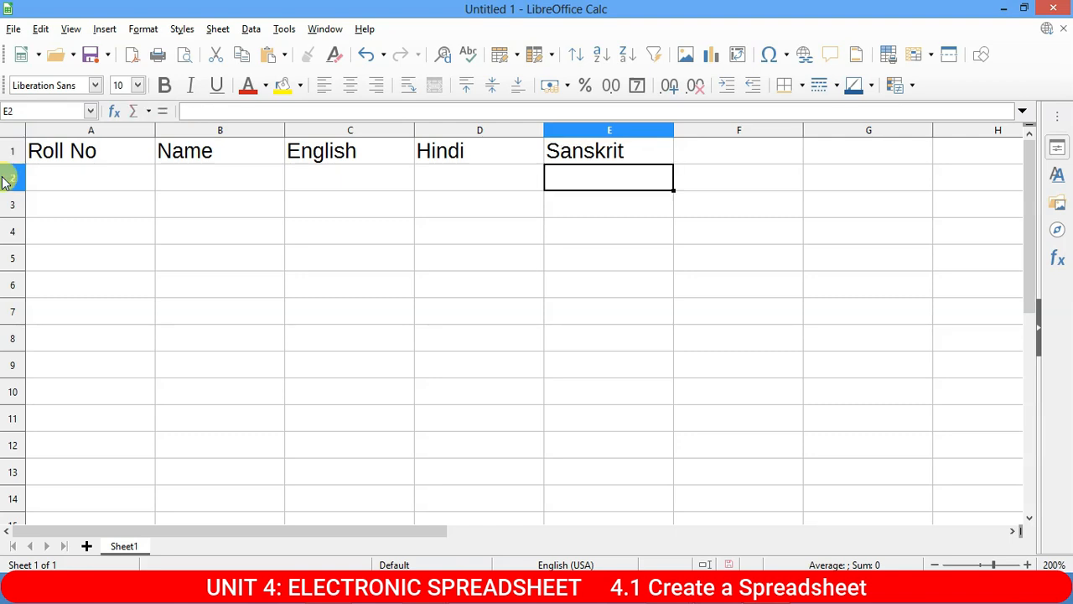
left_click(91, 158)
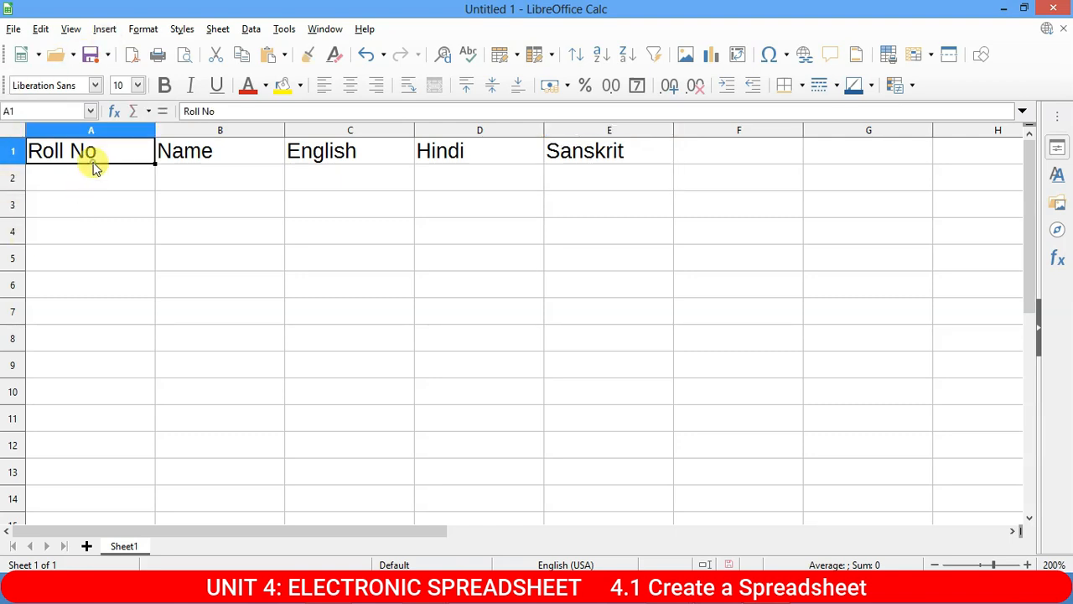
left_click(187, 173)
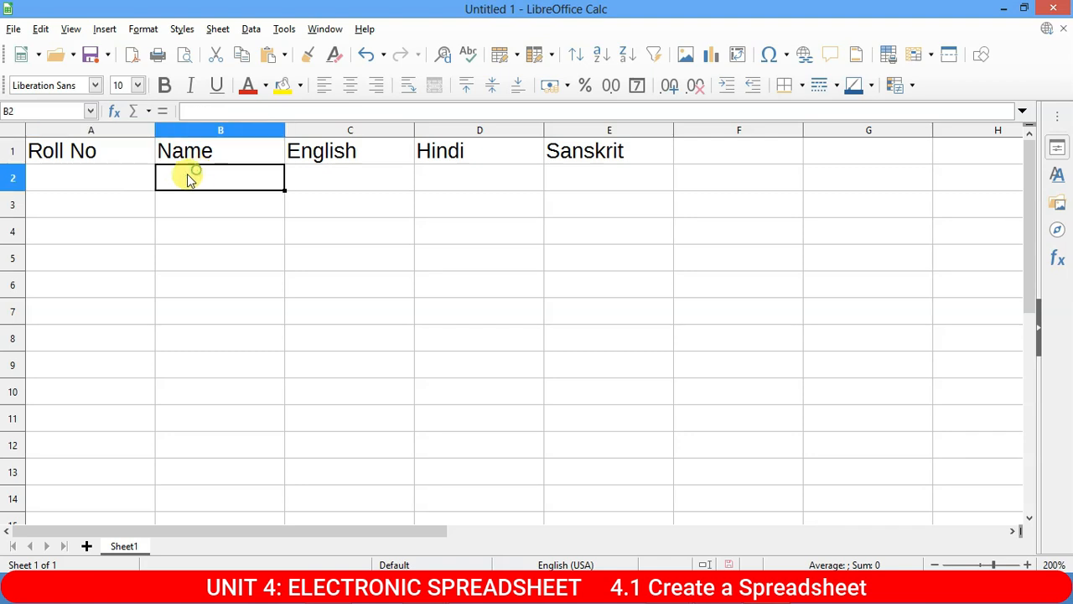
left_click(95, 176)
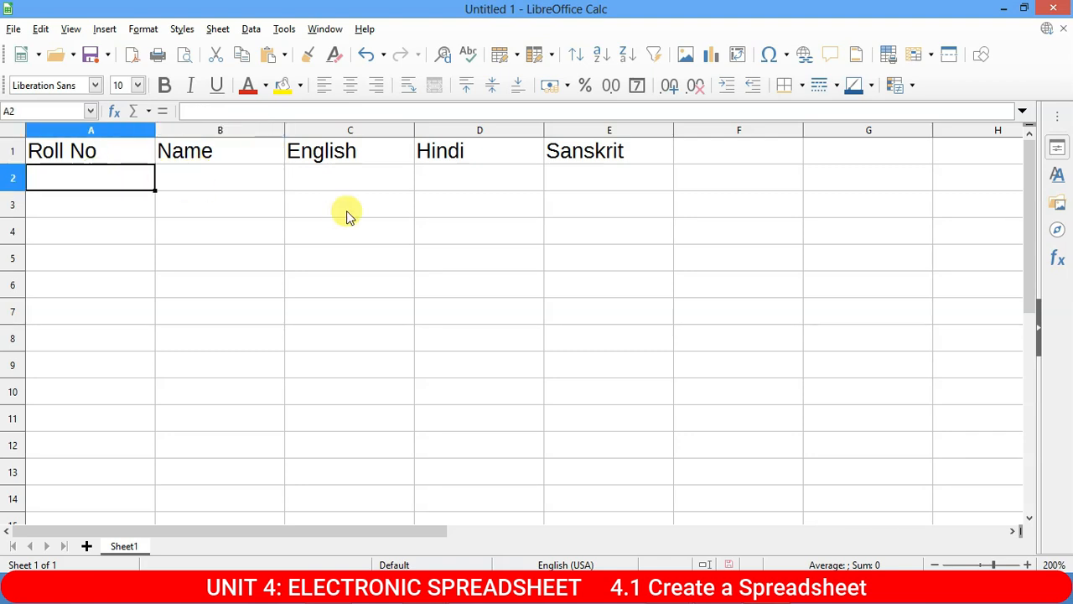
Enter roll numbers 901, 902, 903, 904 and 905 down A2:A6.
type("901")
key("Return")
type("902")
key("Return")
type("903")
key("Return")
type("904")
key("Return")
type("9")
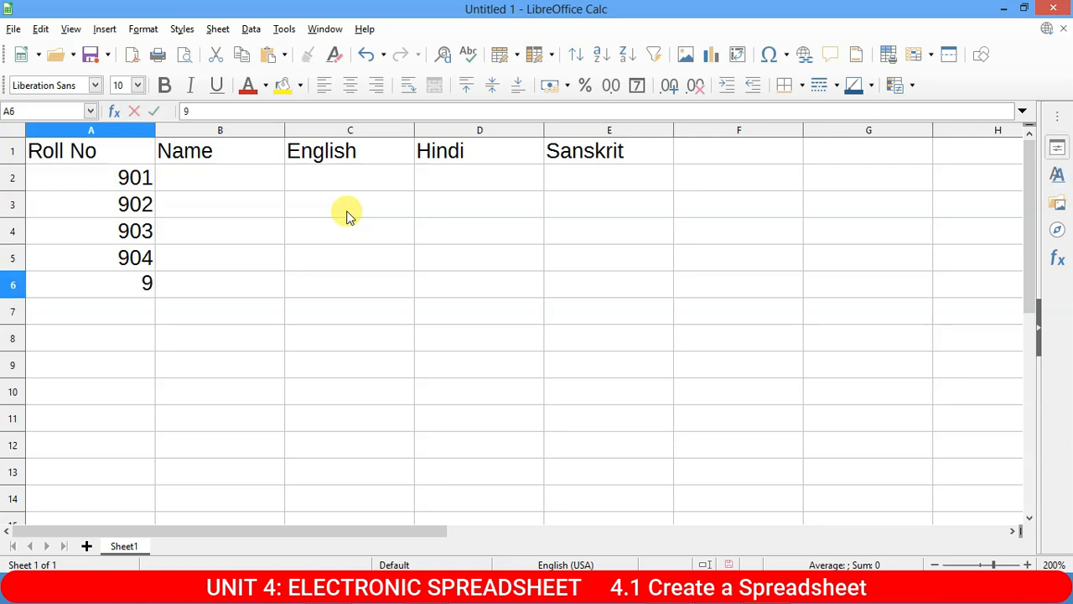
type("05")
key("Return")
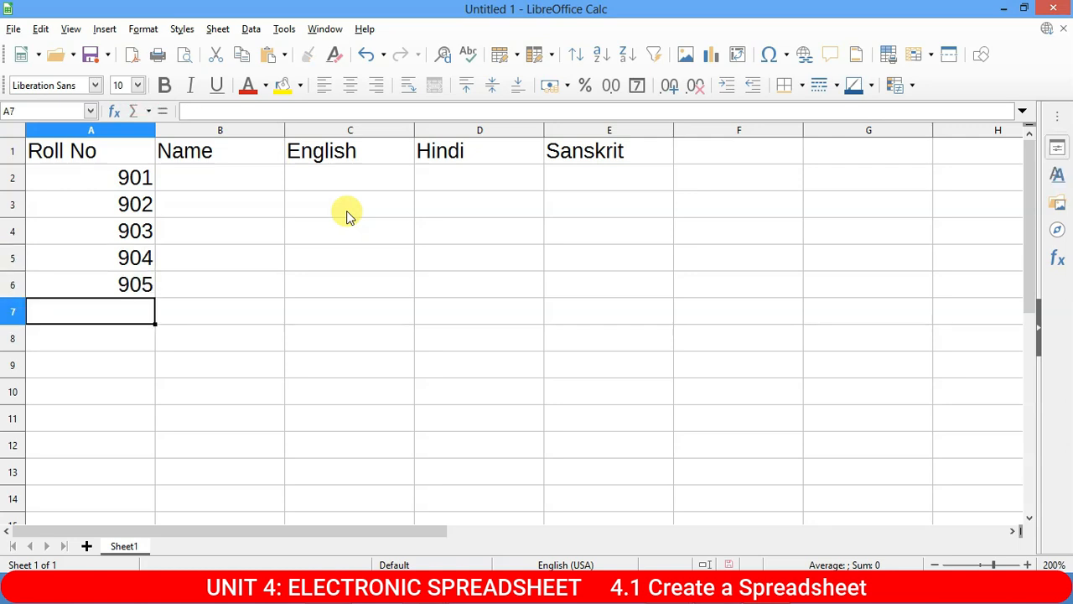
Enter the five student names down B2:B6 beside their roll numbers.
key("Right")
key("Up")
key("Up")
key("Up")
key("Up")
key("Up")
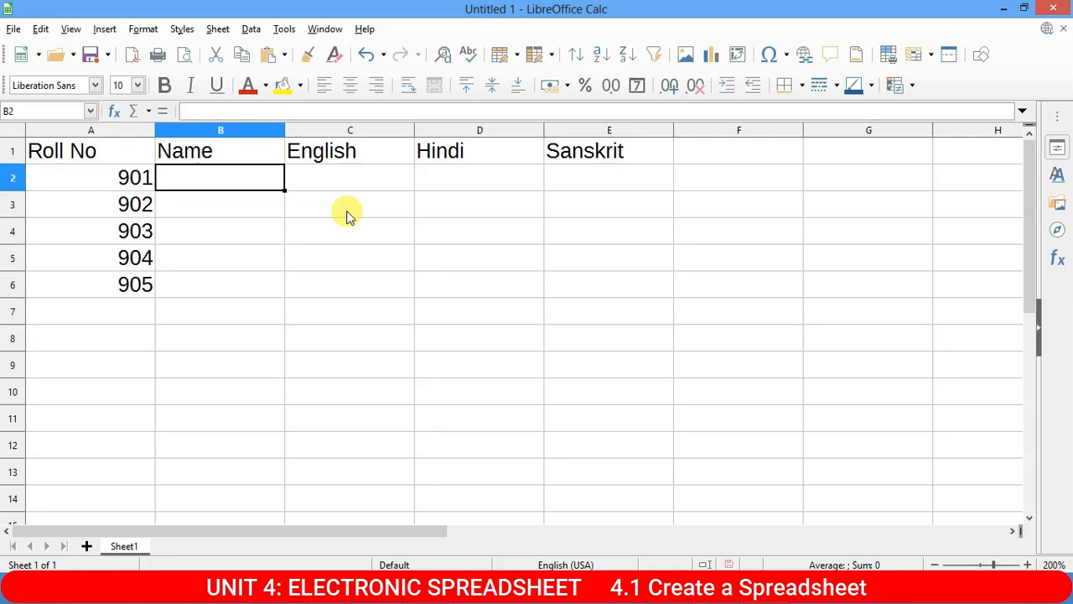
type("Rohan")
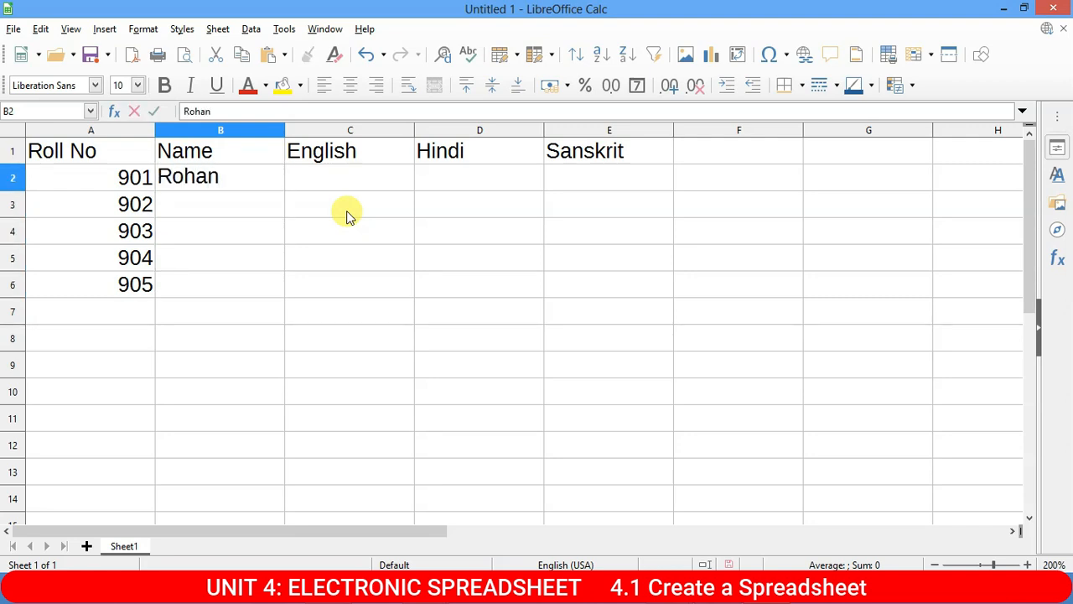
key("Return")
type("Shyam")
key("Return")
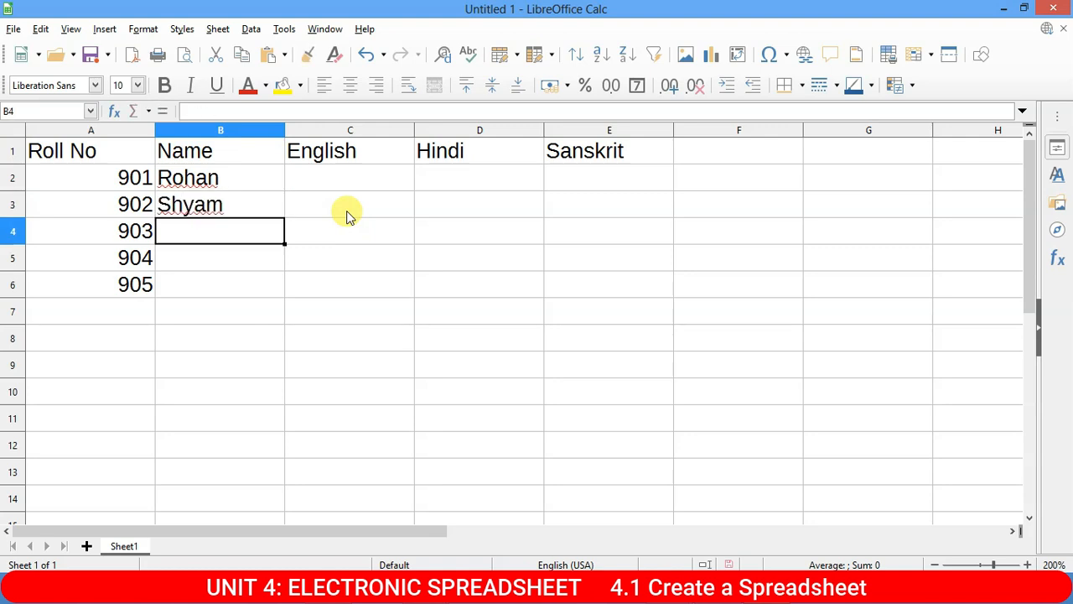
type("Ra")
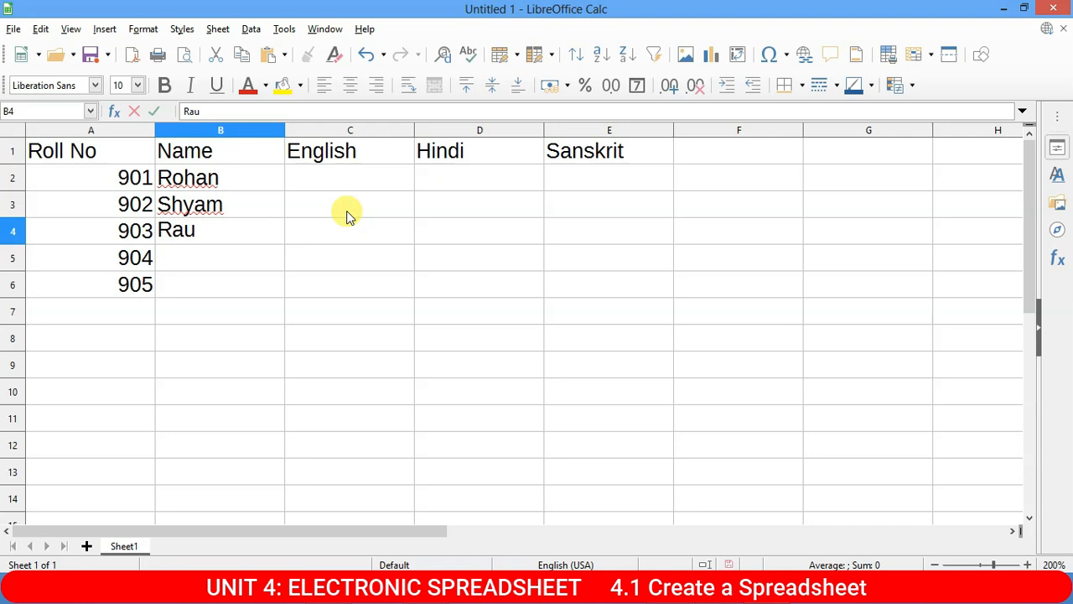
type("hul")
key("Return")
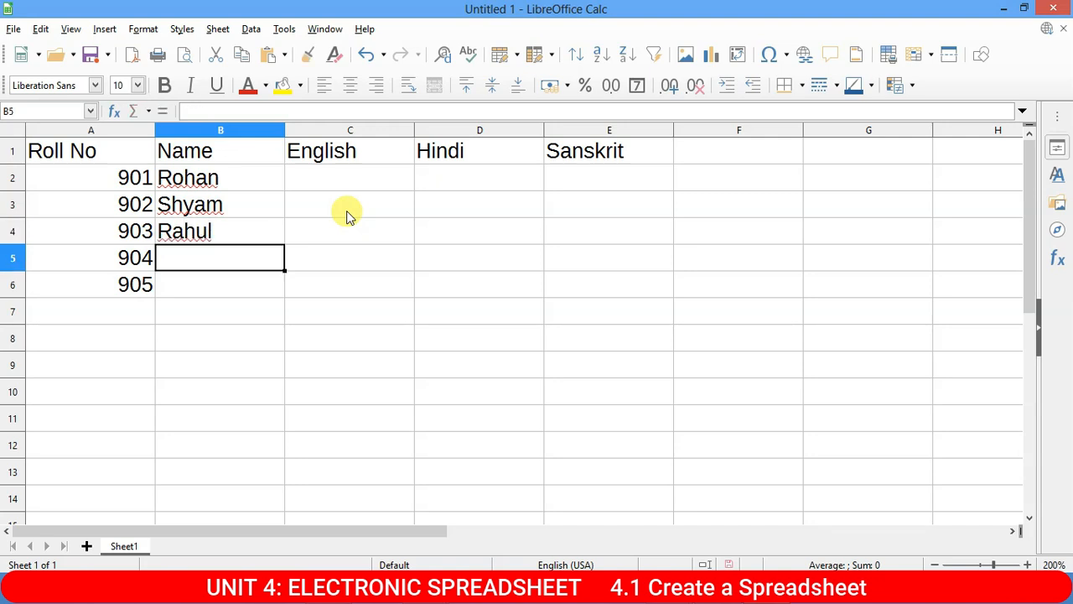
type("Ayush")
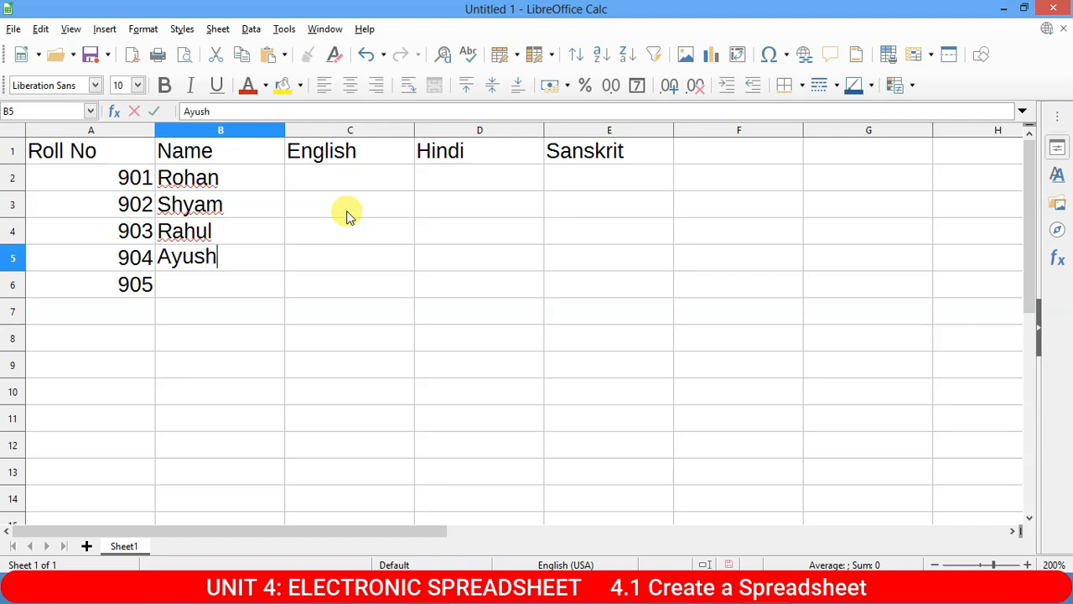
key("Return")
type("Aditya")
key("Return")
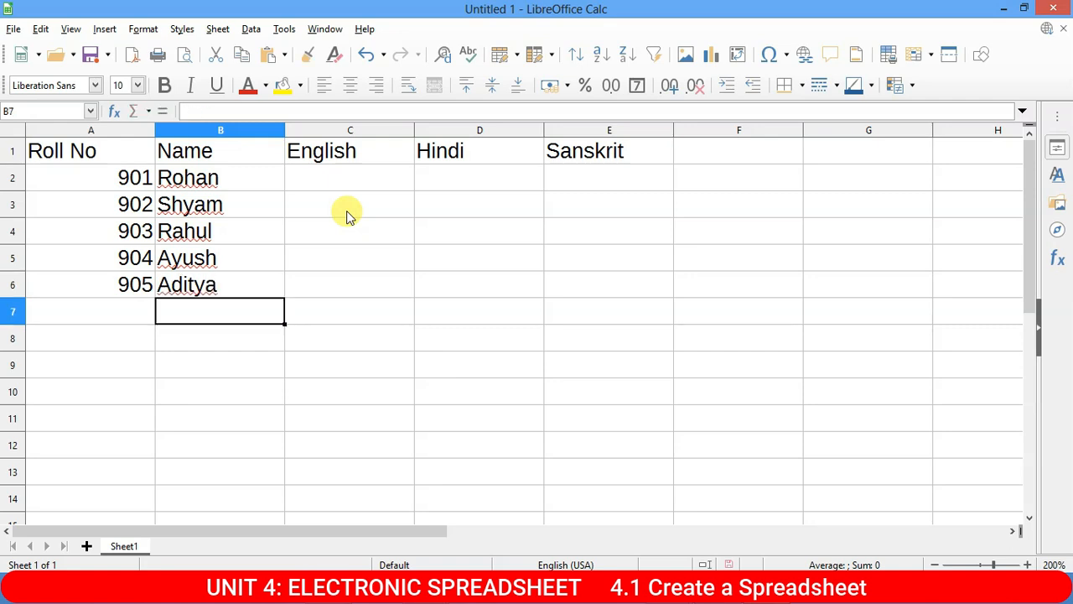
key("Up")
key("Up")
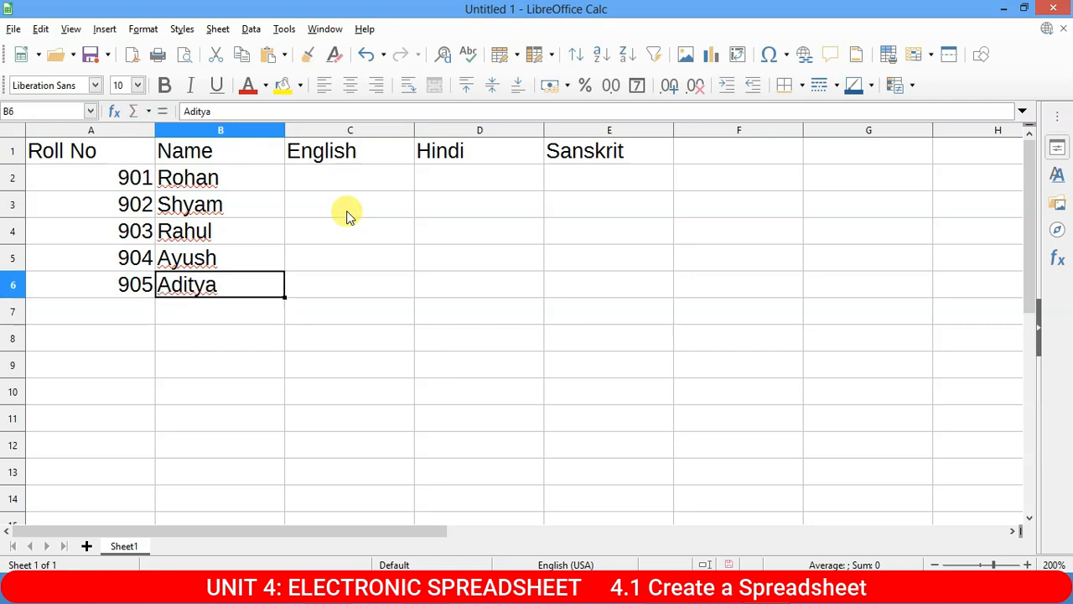
key("Right")
key("Right")
key("Left")
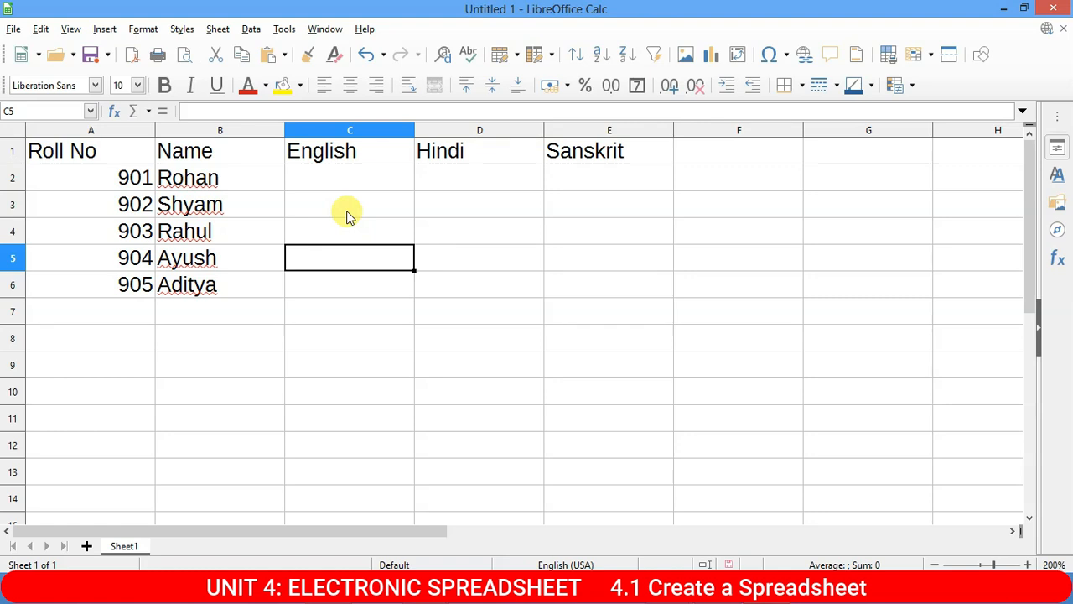
Enter English marks 80, 85, 87, 89 and 84 down C2:C6.
key("Up")
key("Up")
key("Up")
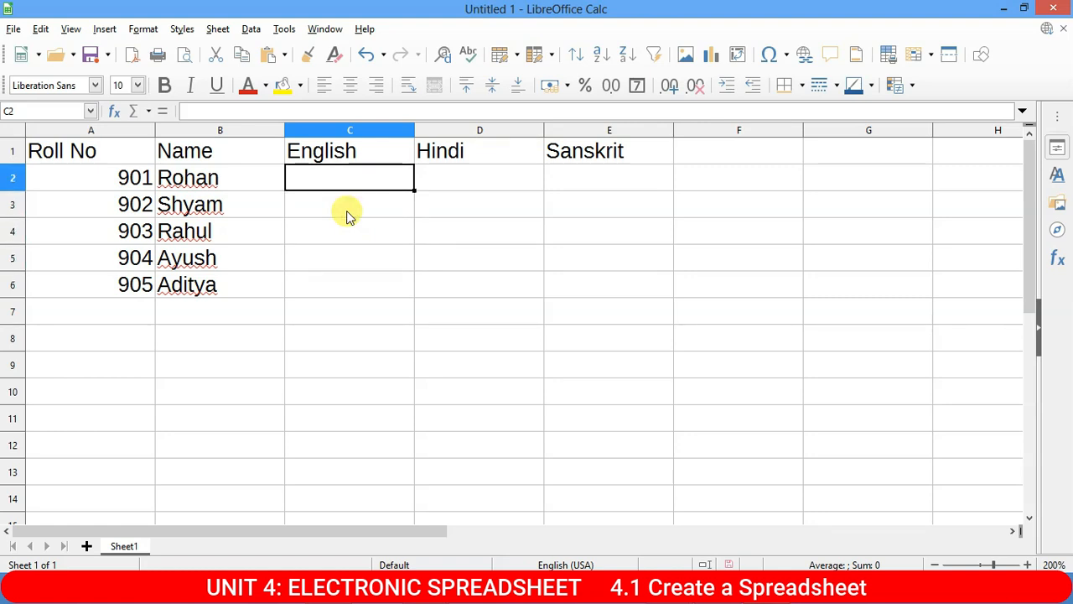
type("80")
key("Return")
type("85")
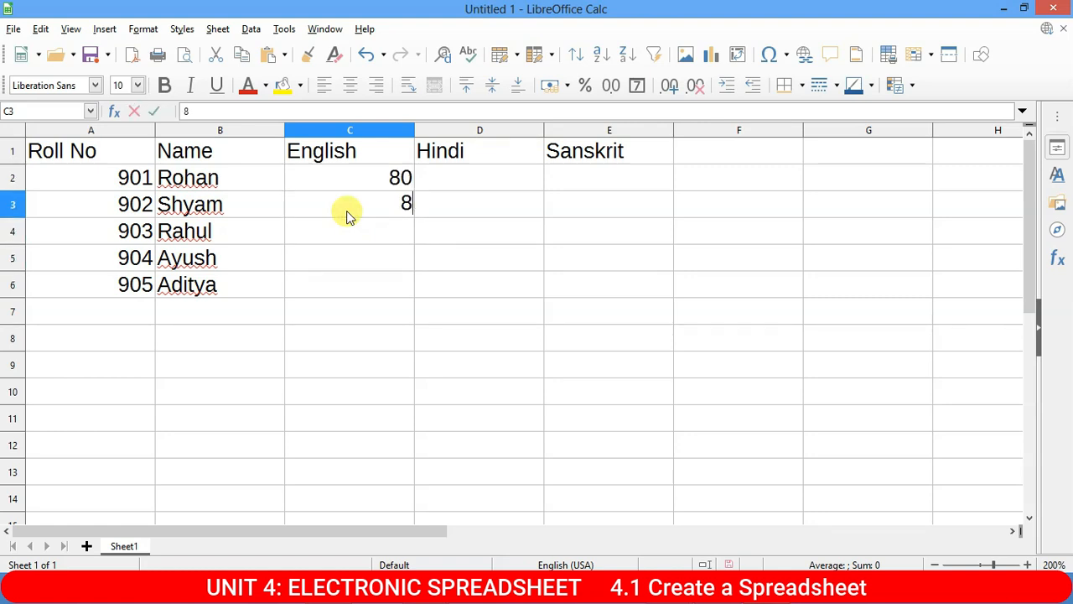
key("Return")
type("87")
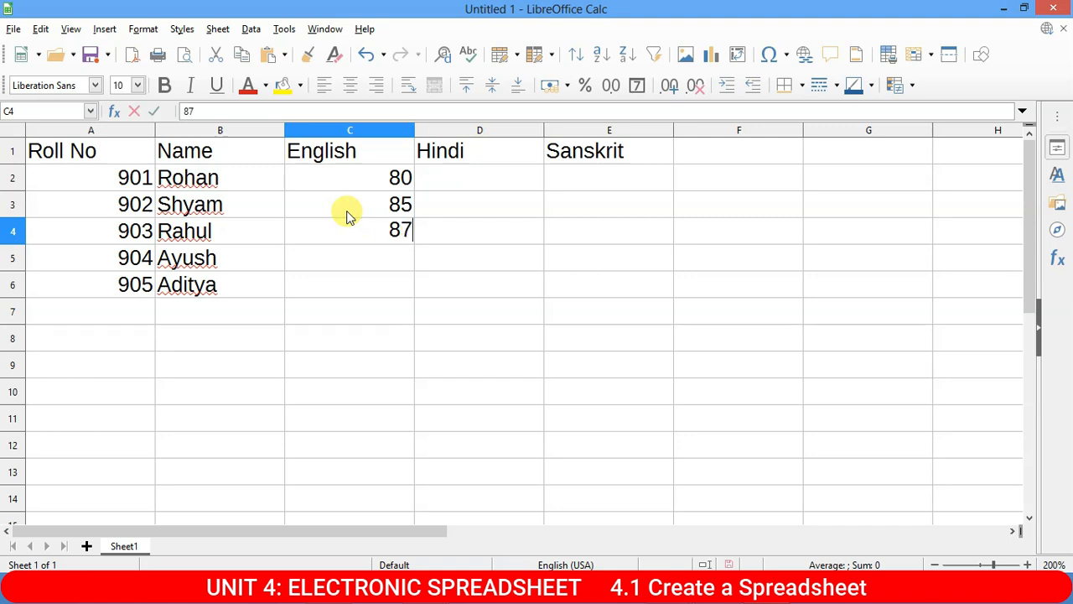
key("Return")
type("89")
key("Return")
type("84")
key("Return")
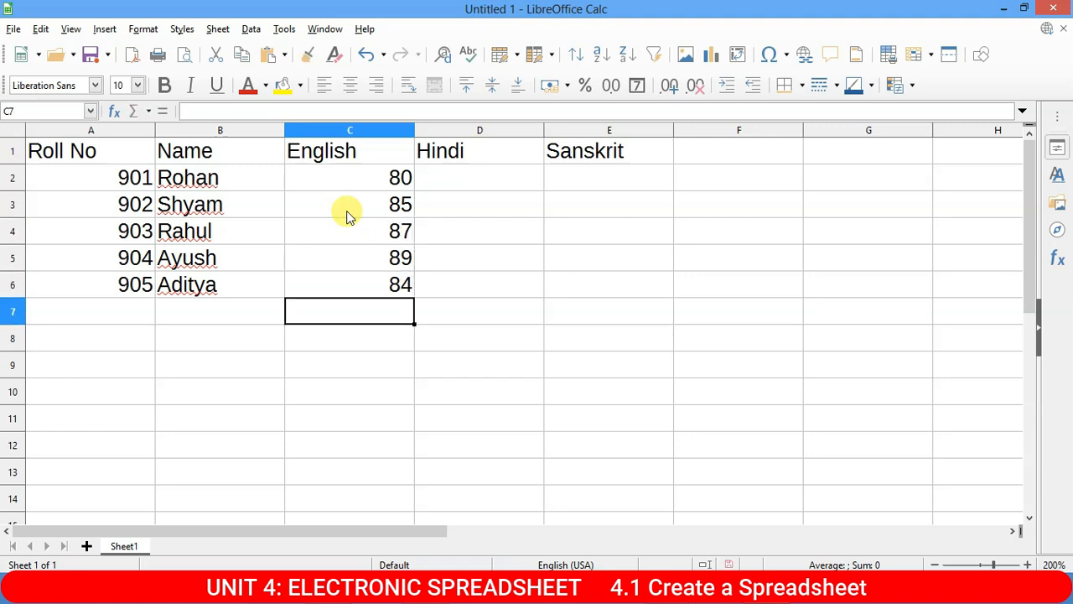
Enter Hindi marks 91, 90, 95, 92 and 91 down D2:D6.
key("Right")
key("Up")
key("Up")
key("Up")
key("Up")
key("Up")
type("9")
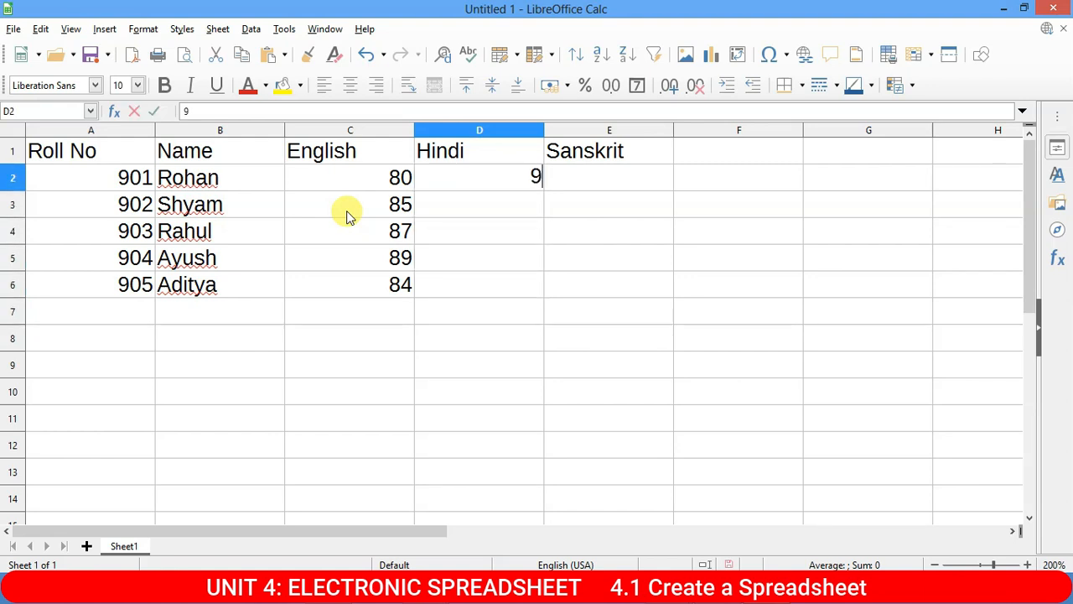
type("1")
key("Return")
type("90")
key("Return")
type("95")
key("Return")
type("92")
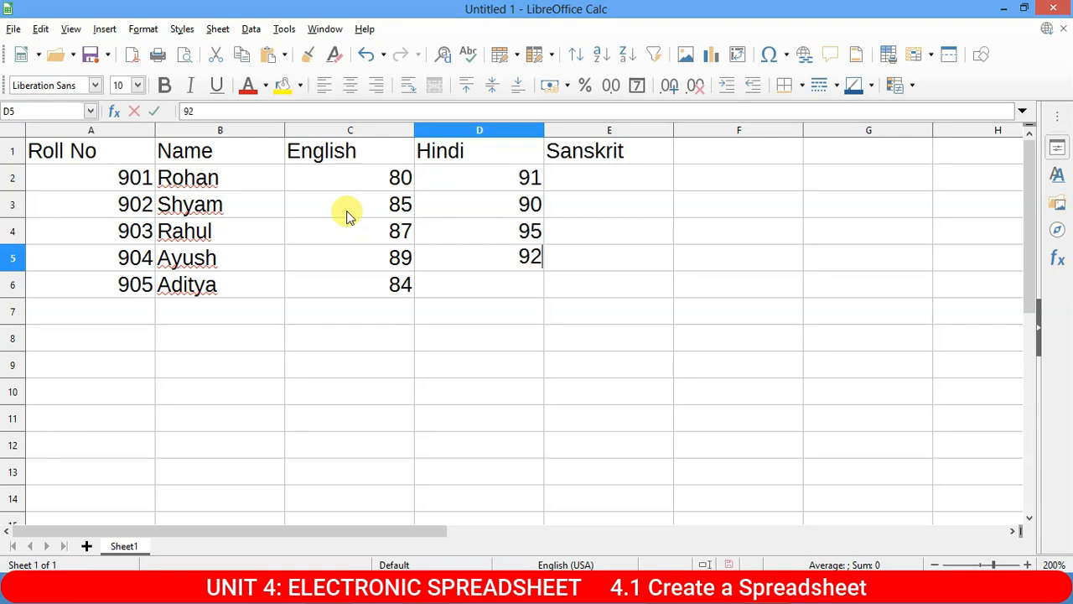
key("Return")
type("91")
key("Return")
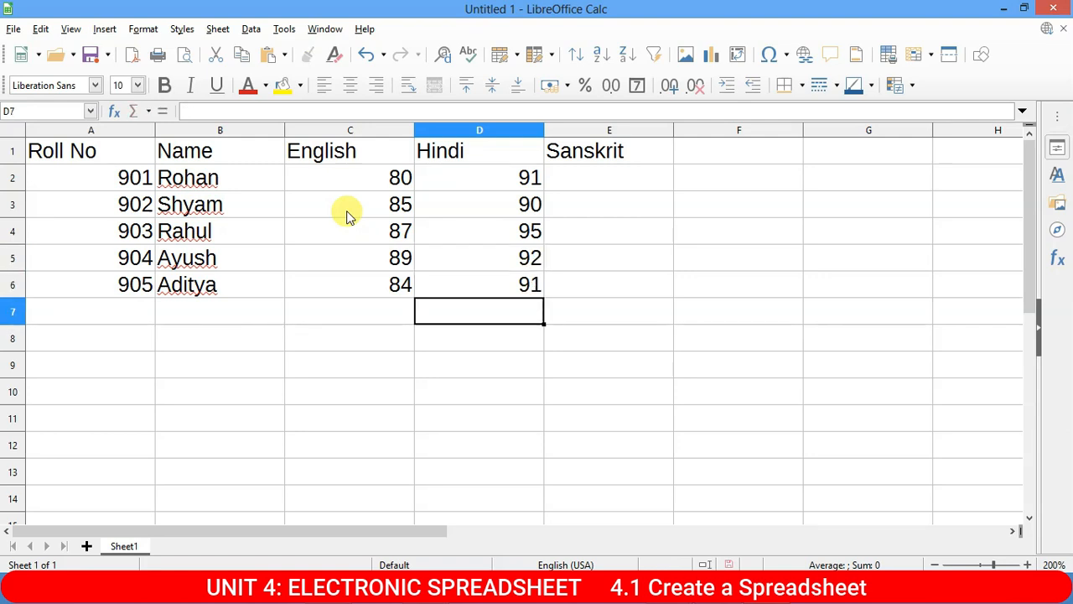
Enter Sanskrit marks 90, 87, 87, 95 and 76 down E2:E6.
key("Right")
key("Up")
key("Up")
key("Up")
key("Up")
key("Up")
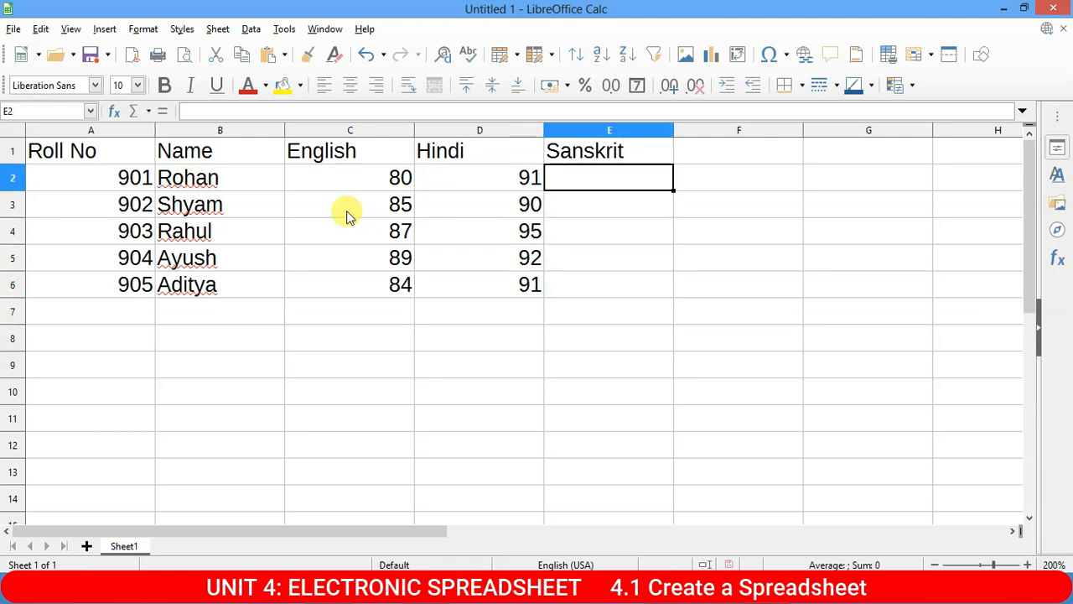
type("9")
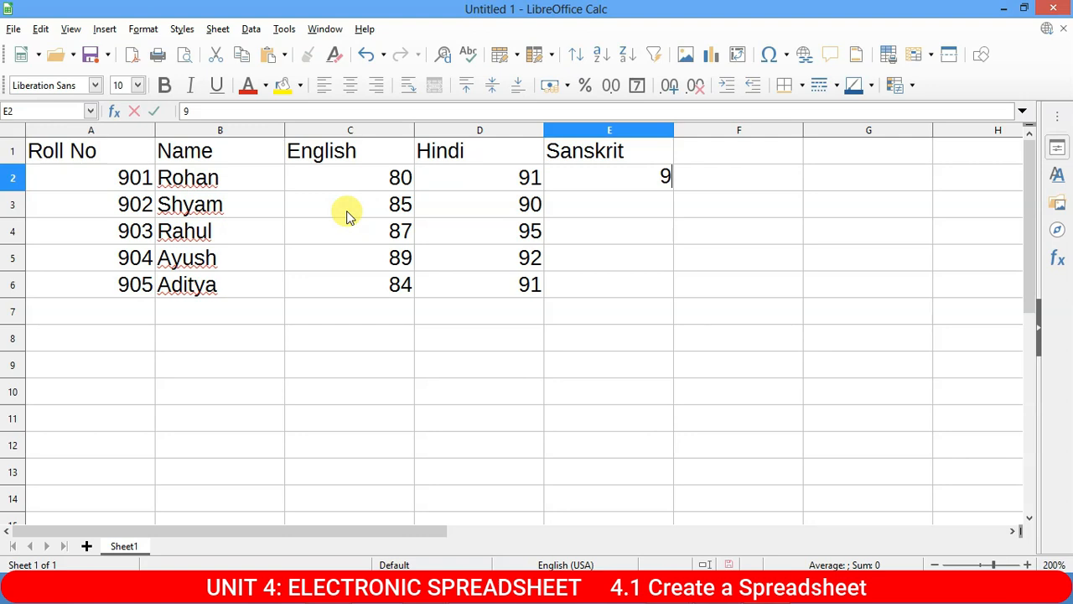
type("0")
key("Return")
type("24")
key("BackSpace")
key("BackSpace")
type("87")
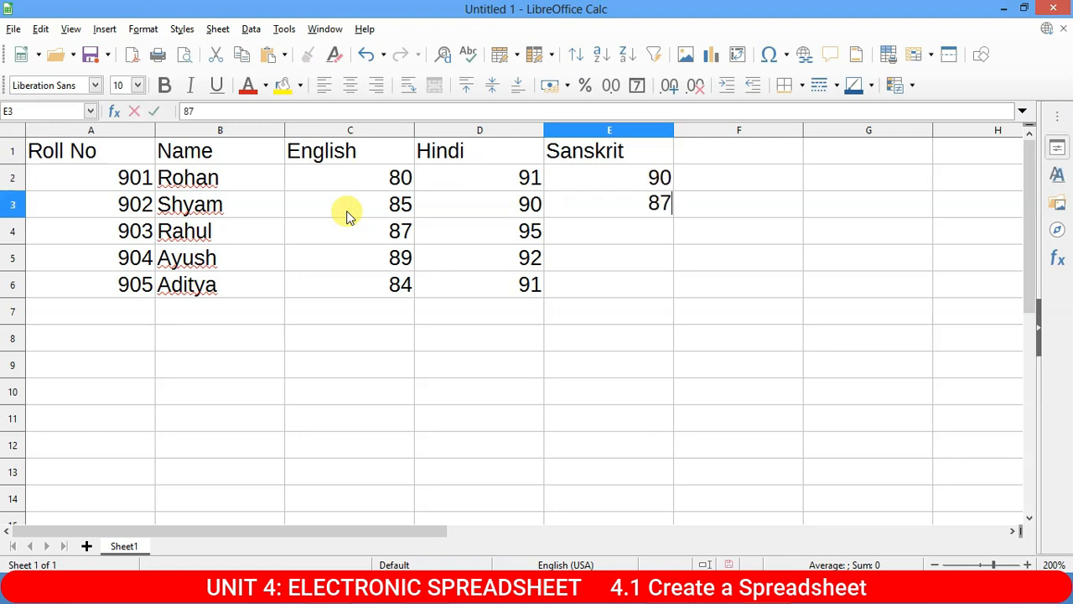
key("Return")
type("87")
key("Return")
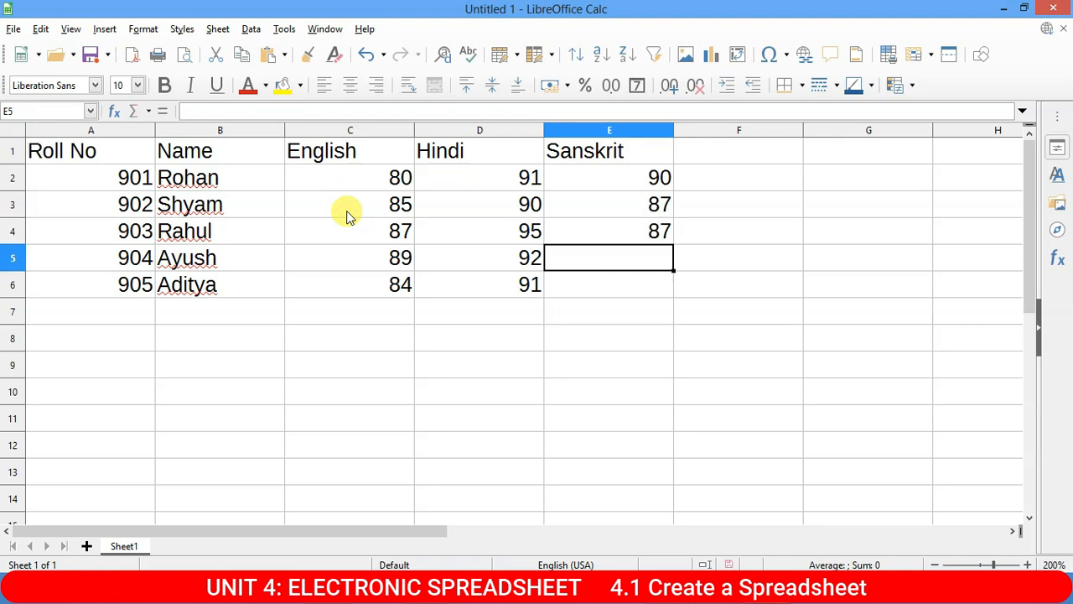
type("95")
key("Return")
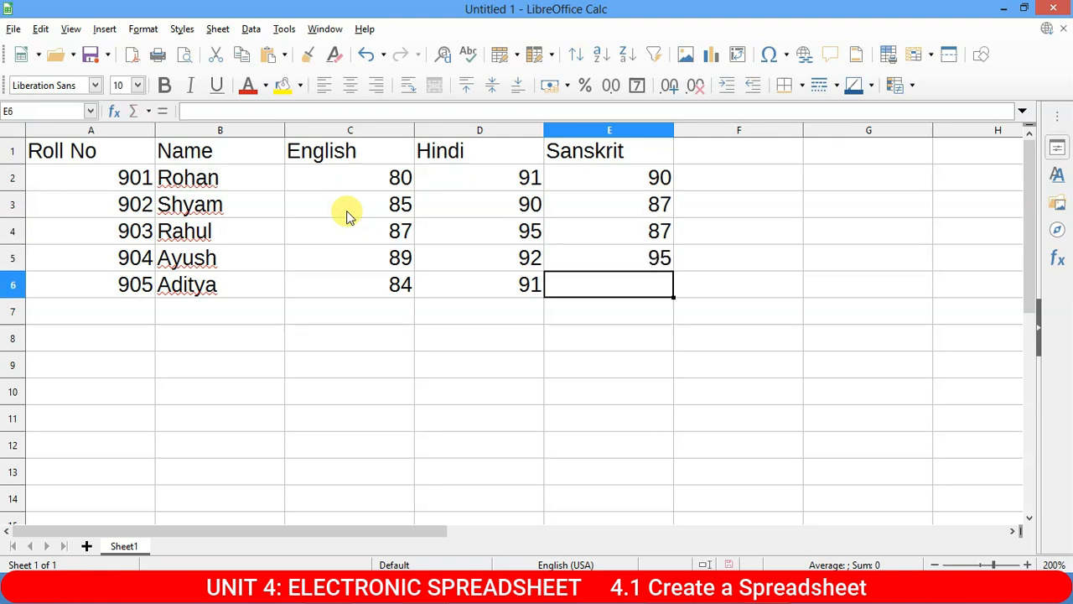
type("76")
key("Return")
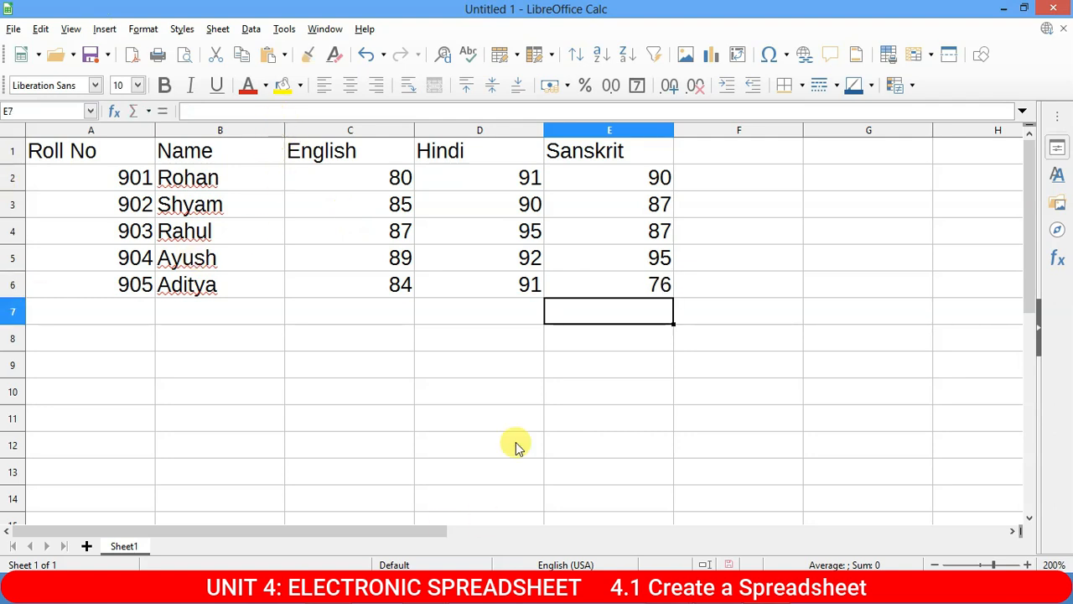
mouse_move(633, 509)
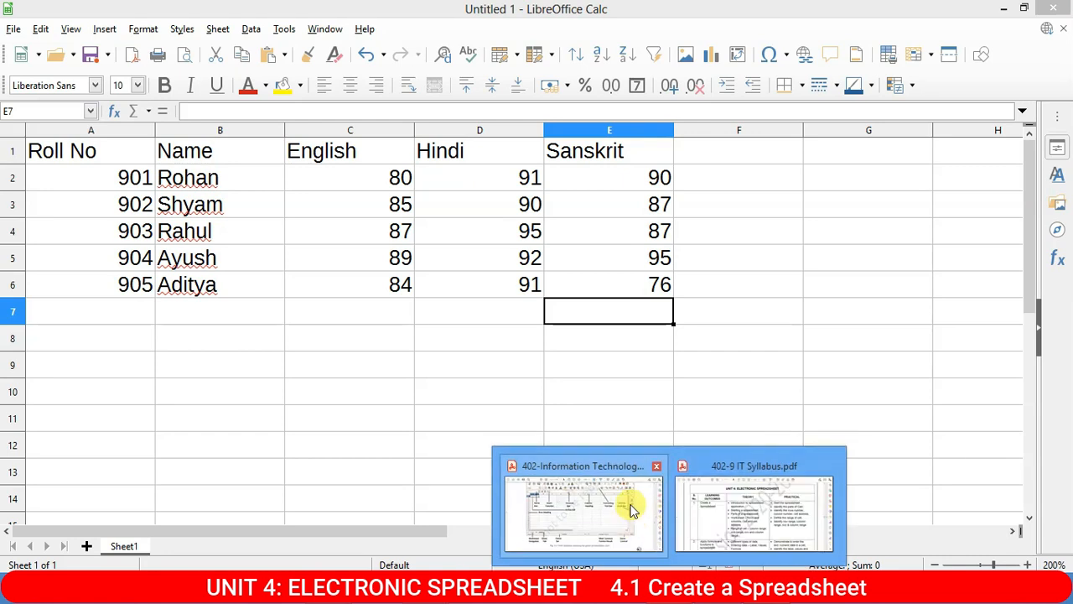
left_click(774, 513)
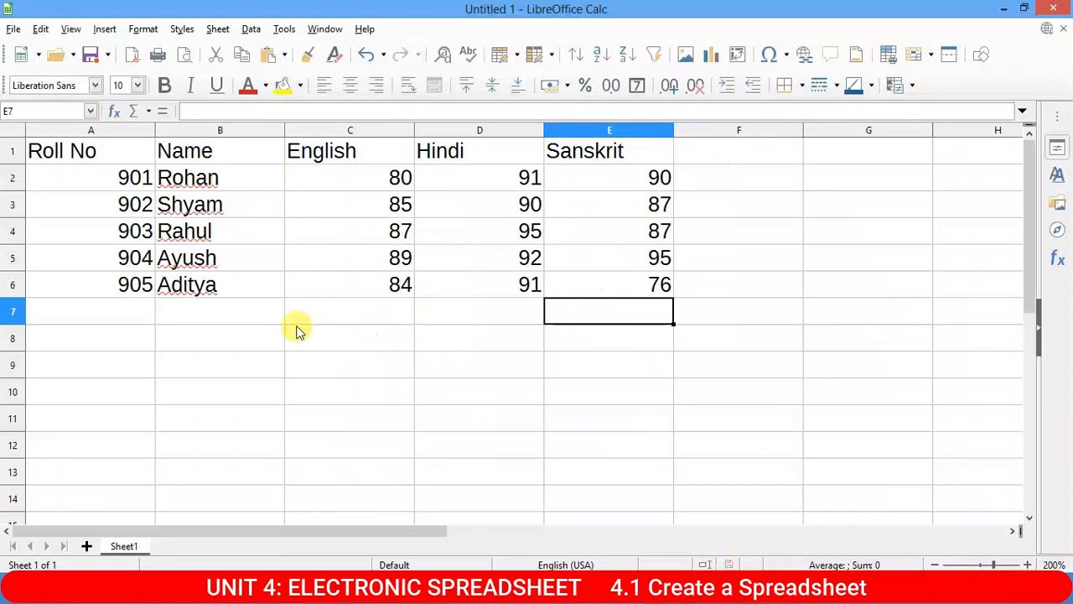
left_click(293, 323)
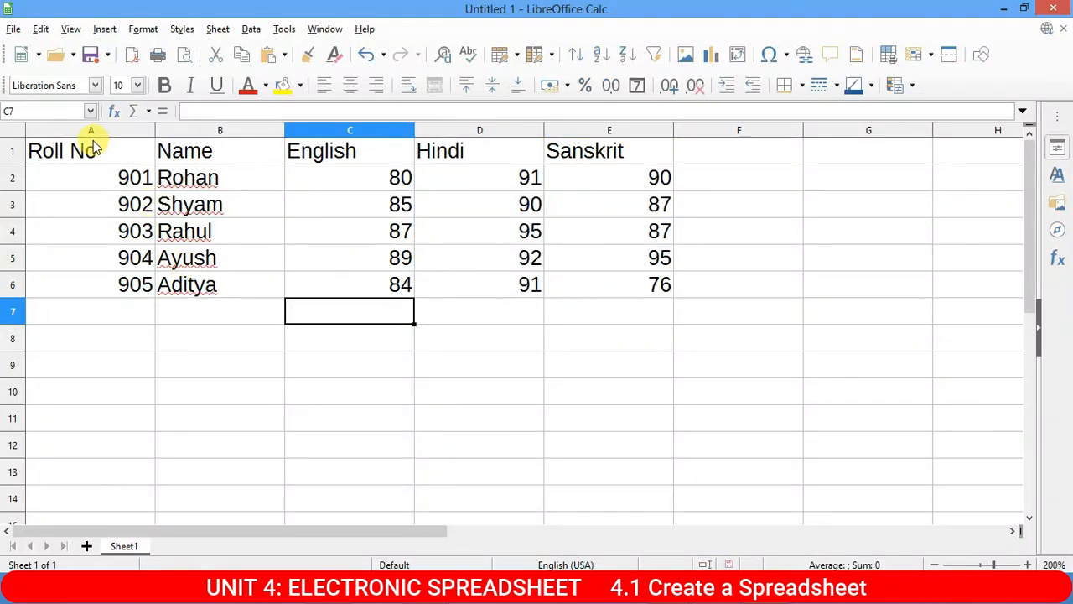
left_click(84, 150)
left_click(134, 203)
left_click(111, 148)
left_click_drag(111, 148, 129, 285)
left_click_drag(235, 152, 232, 282)
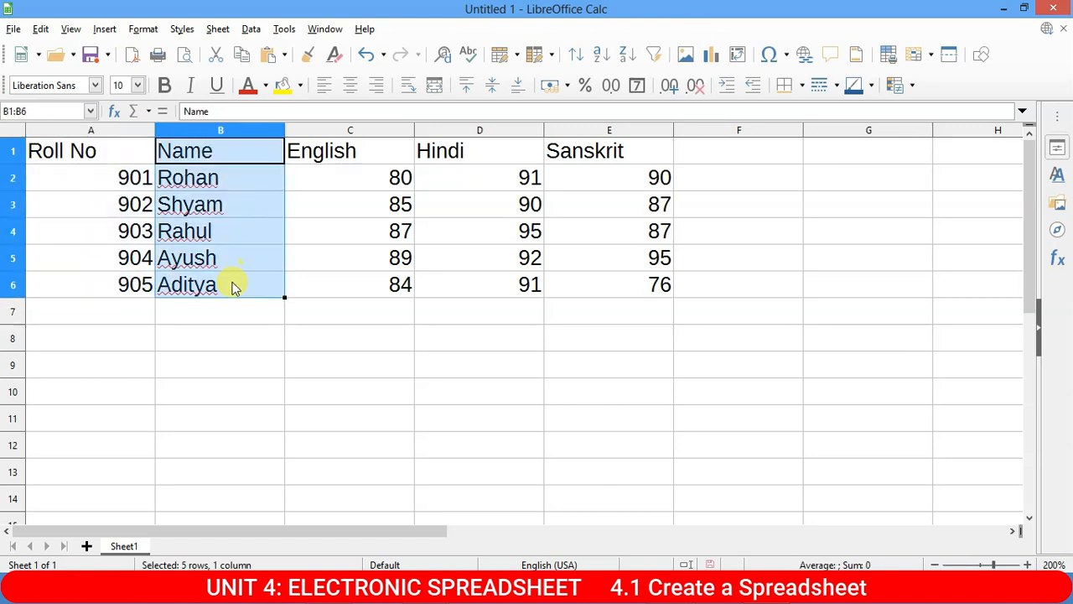
left_click(374, 155)
left_click_drag(374, 150, 395, 283)
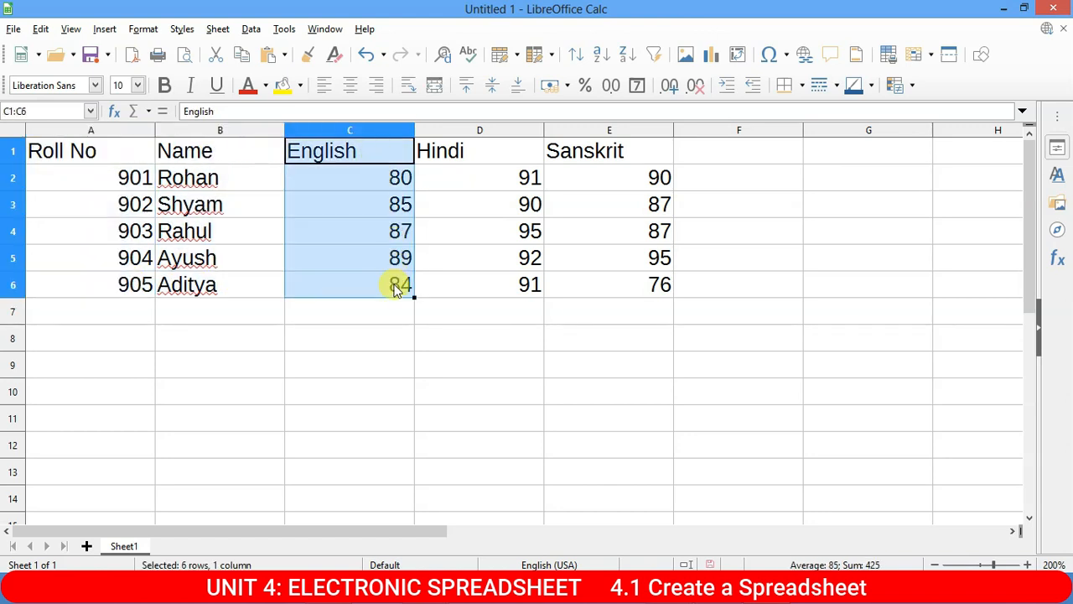
left_click(462, 160)
left_click_drag(463, 180, 477, 277)
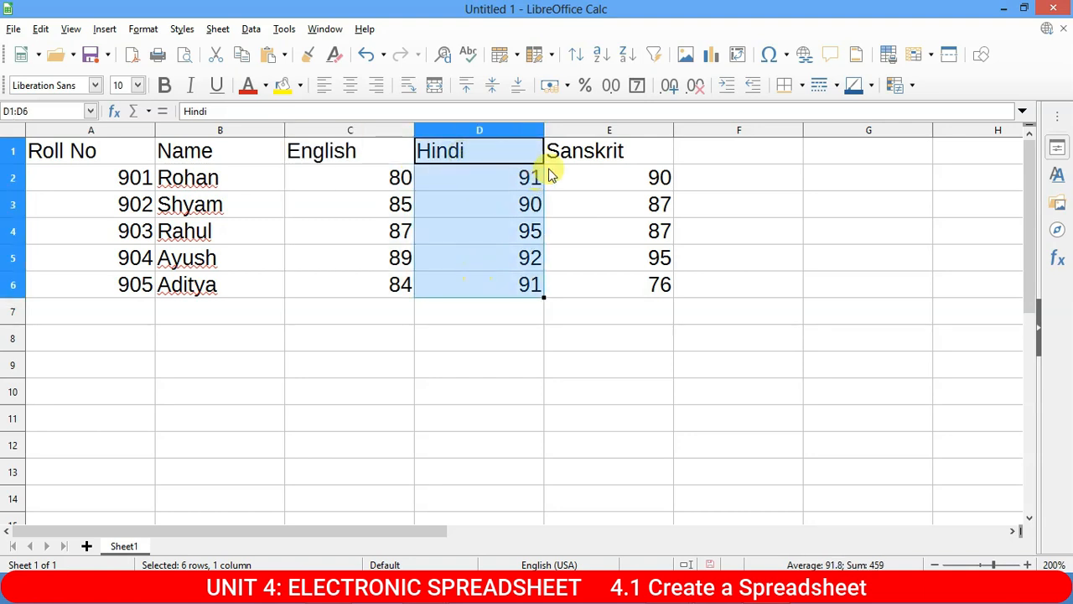
left_click_drag(568, 157, 600, 282)
left_click(389, 346)
left_click(13, 29)
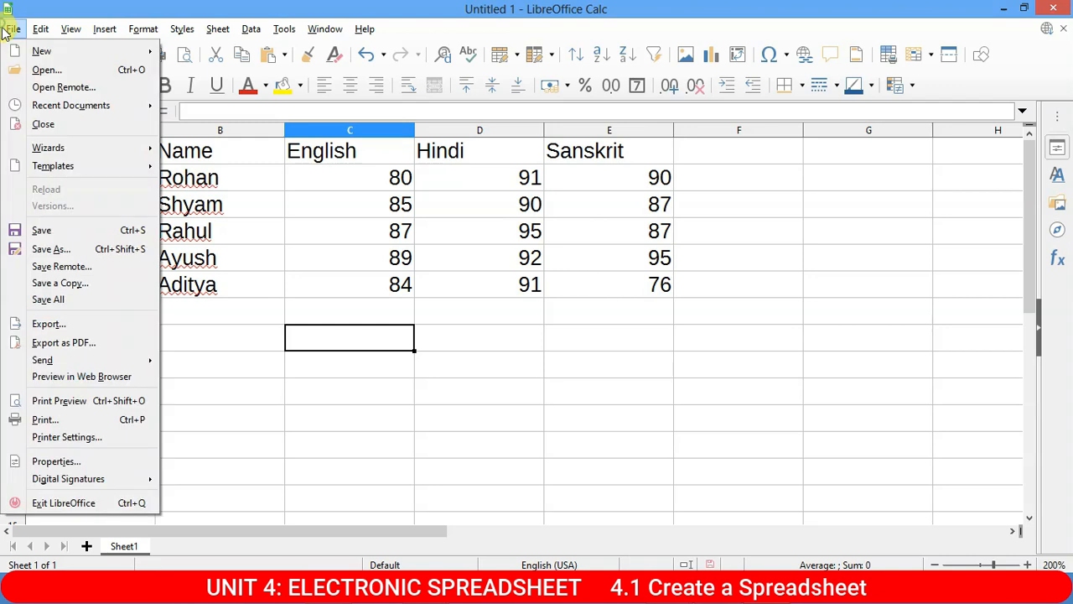
left_click(66, 401)
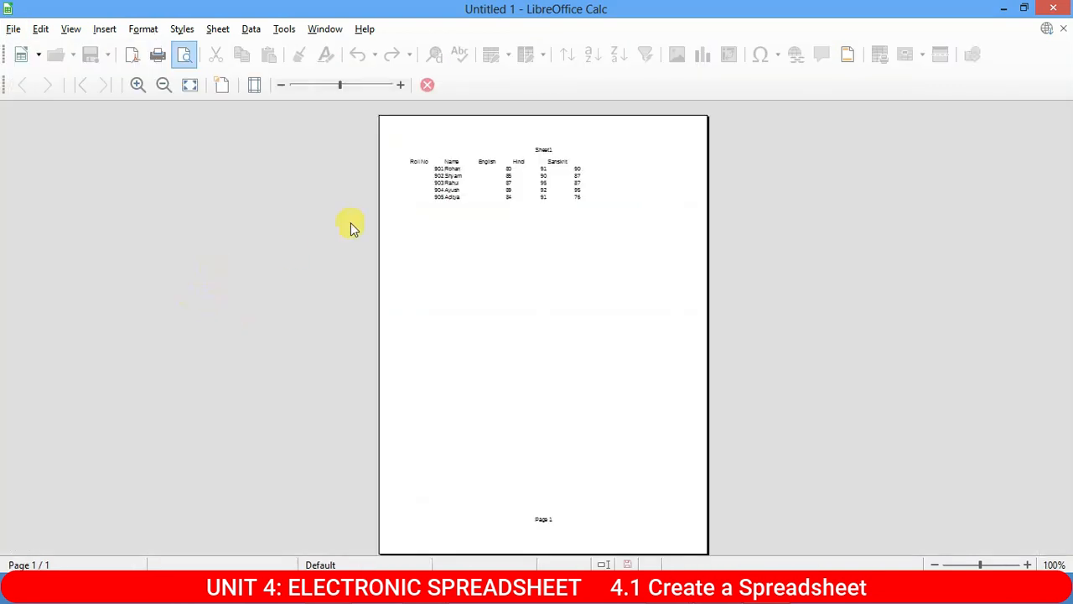
scroll(473, 225, "up", 4)
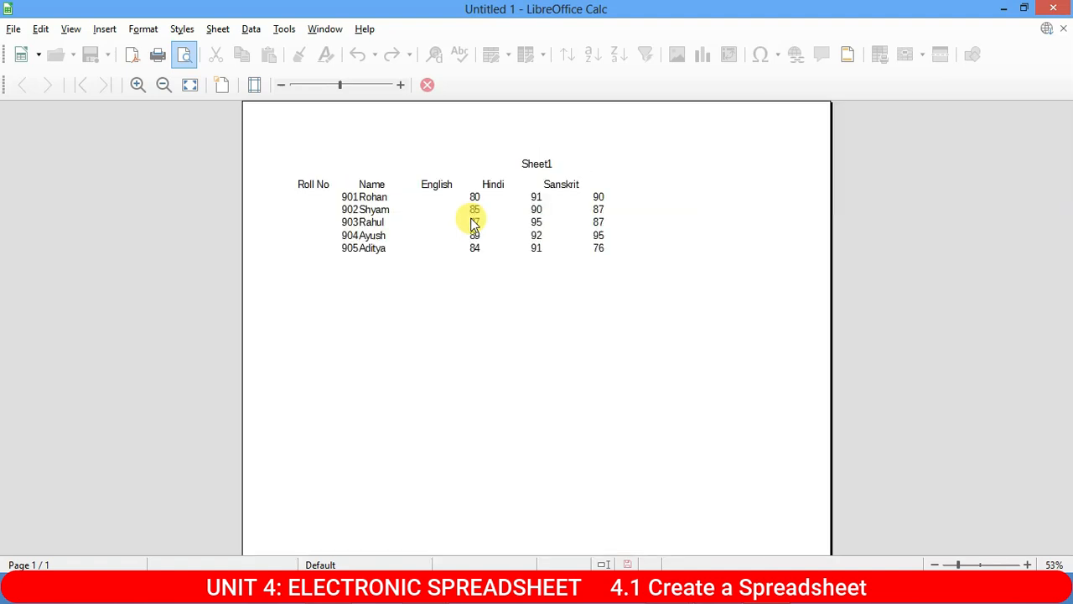
scroll(349, 295, "down", 3)
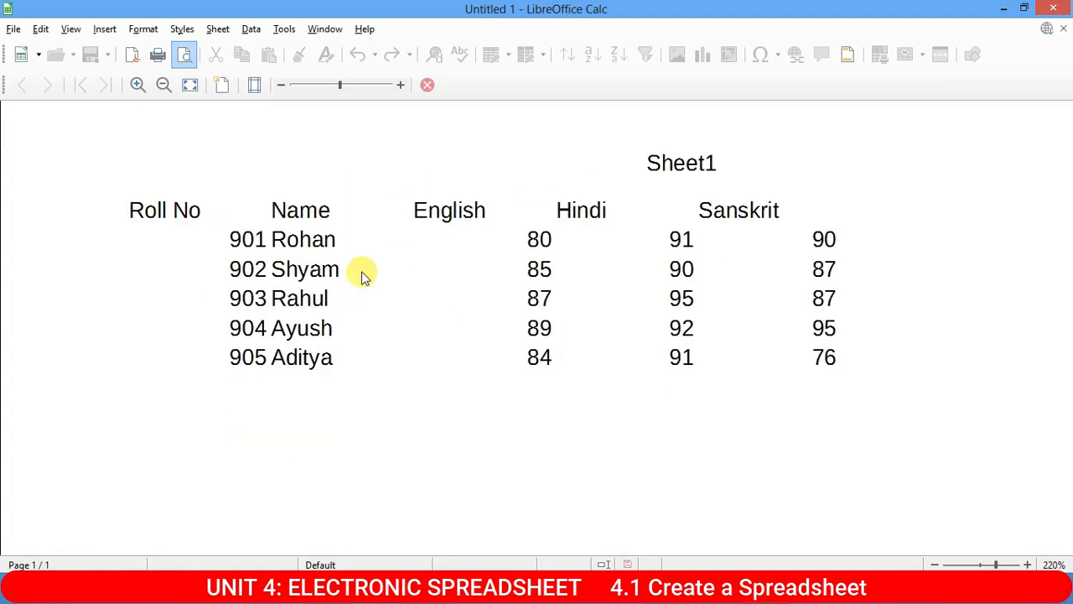
scroll(330, 242, "up", 1)
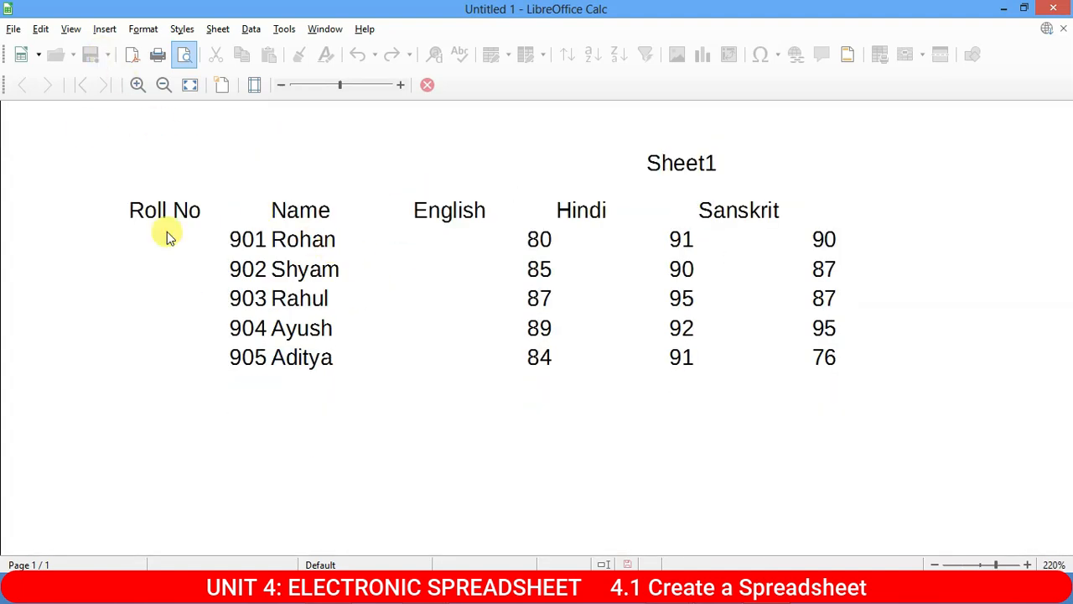
left_click(15, 32)
left_click(22, 31)
left_click(28, 31)
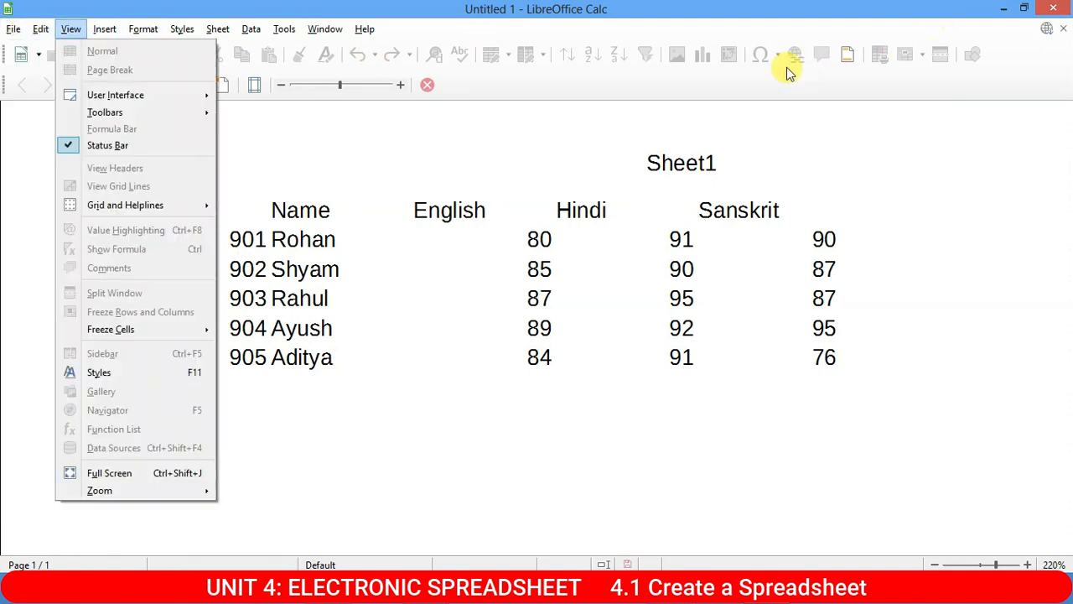
left_click(427, 86)
left_click(428, 85)
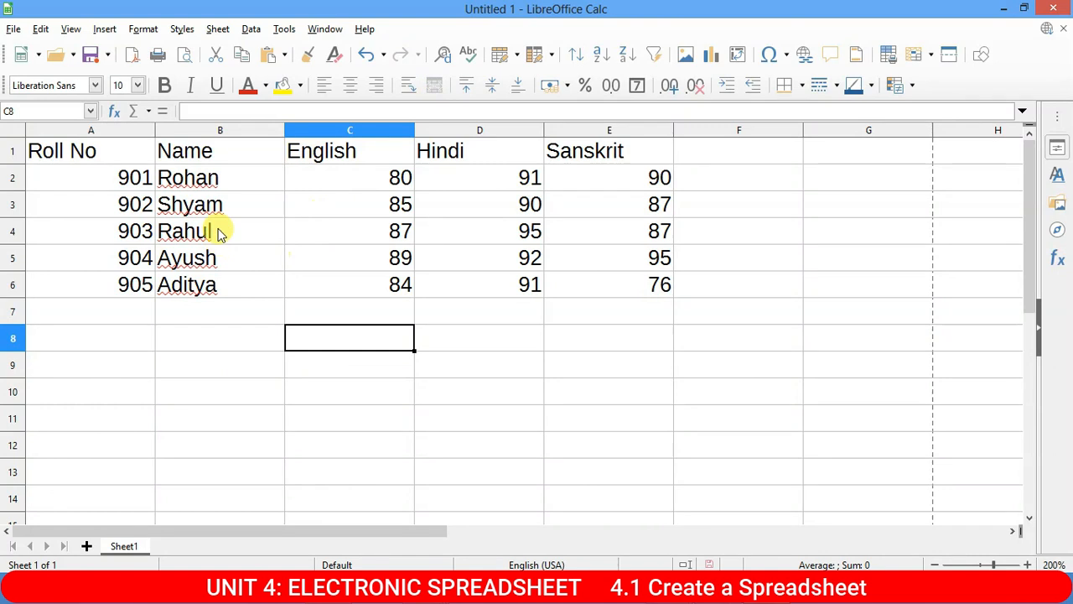
left_click(245, 205)
left_click(352, 230)
left_click(464, 284)
left_click(512, 235)
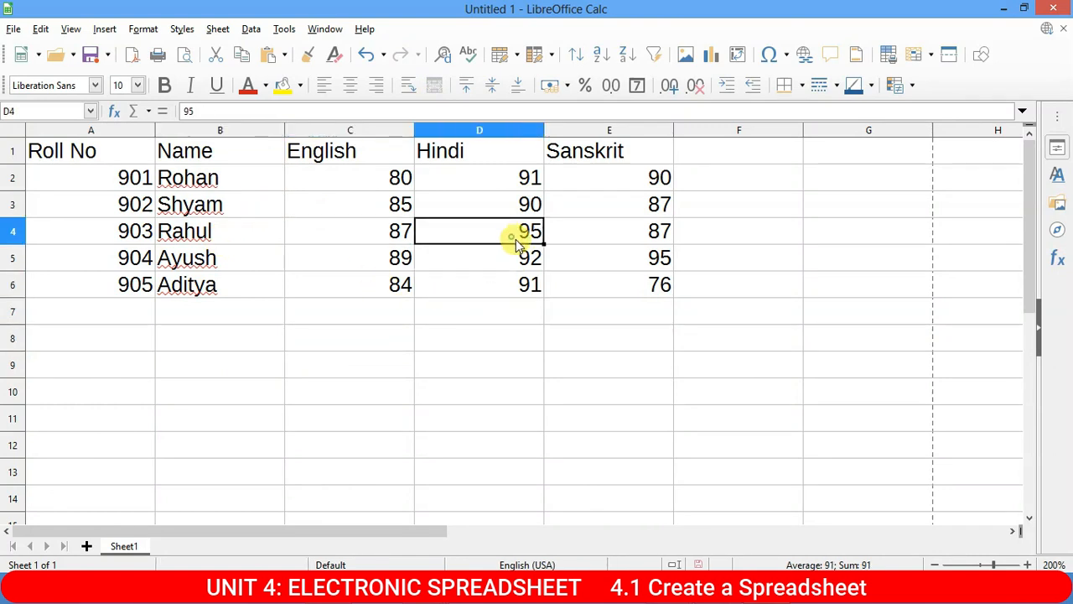
left_click(663, 255)
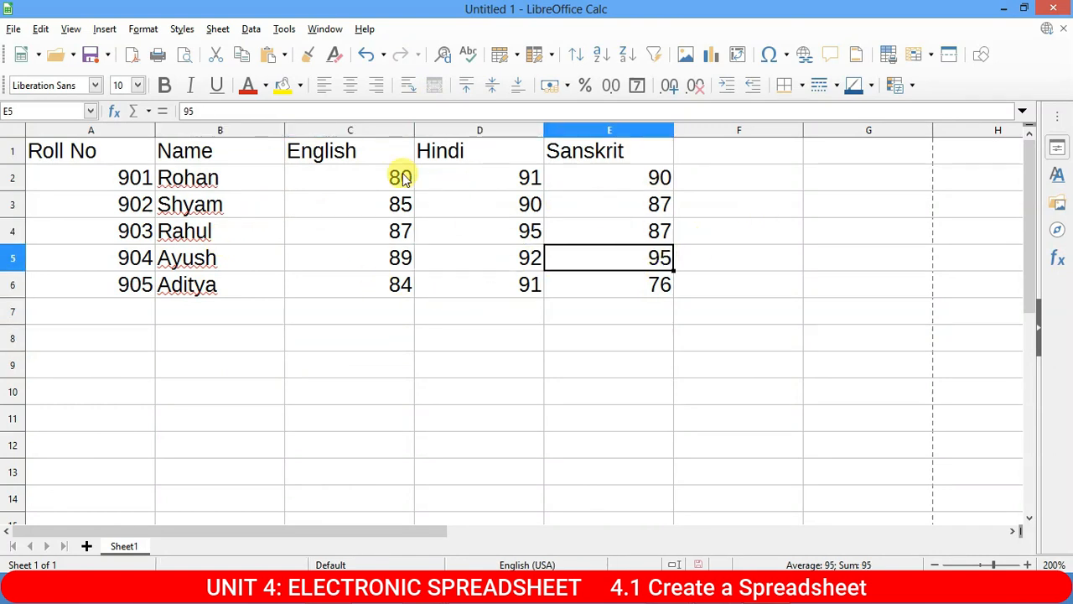
left_click(26, 30)
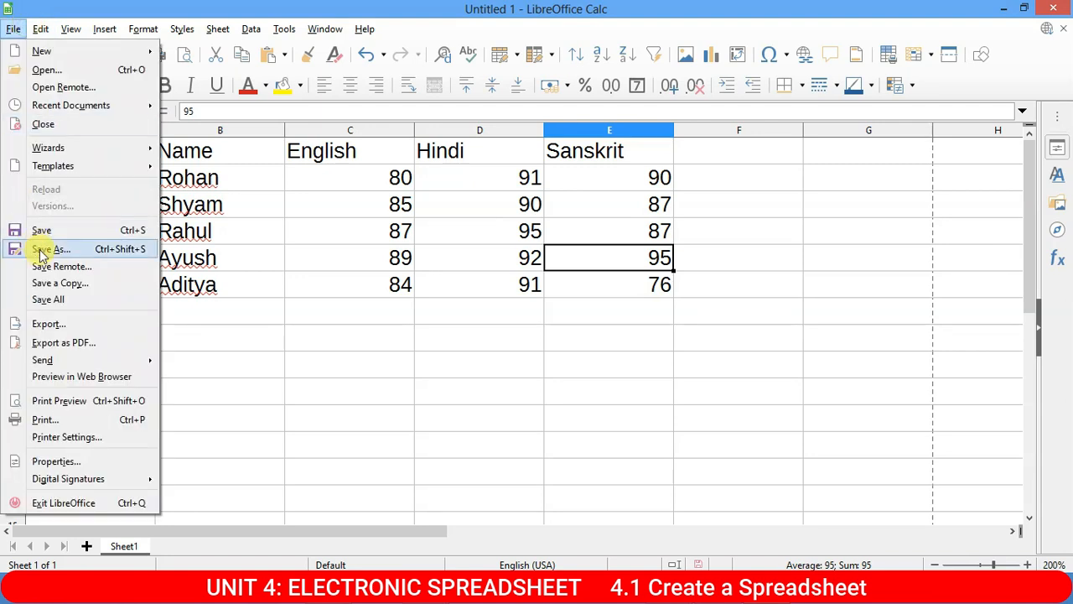
left_click(58, 400)
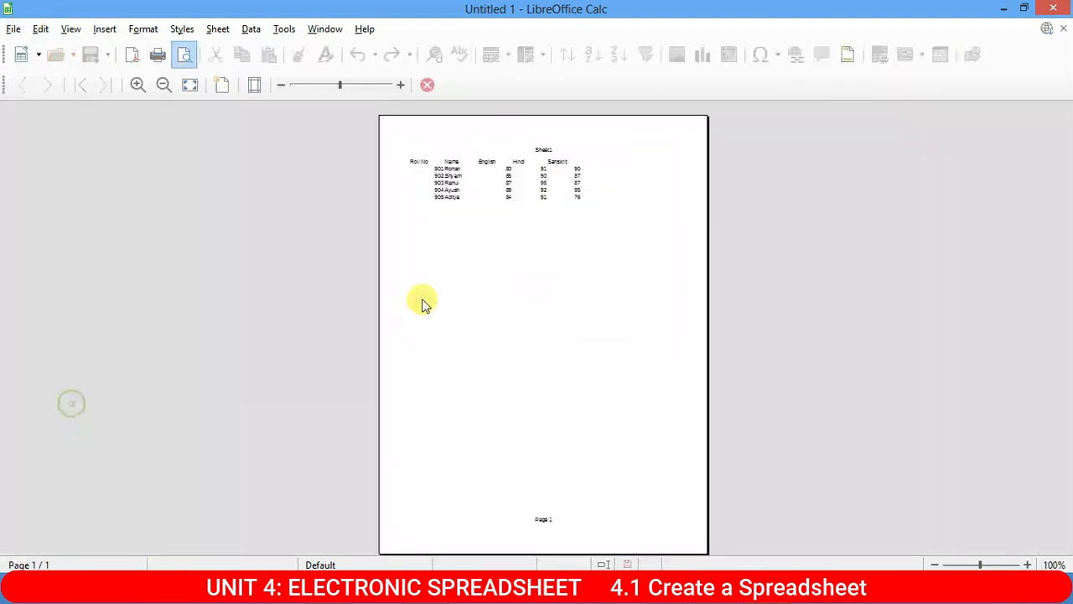
scroll(538, 216, "up", 10)
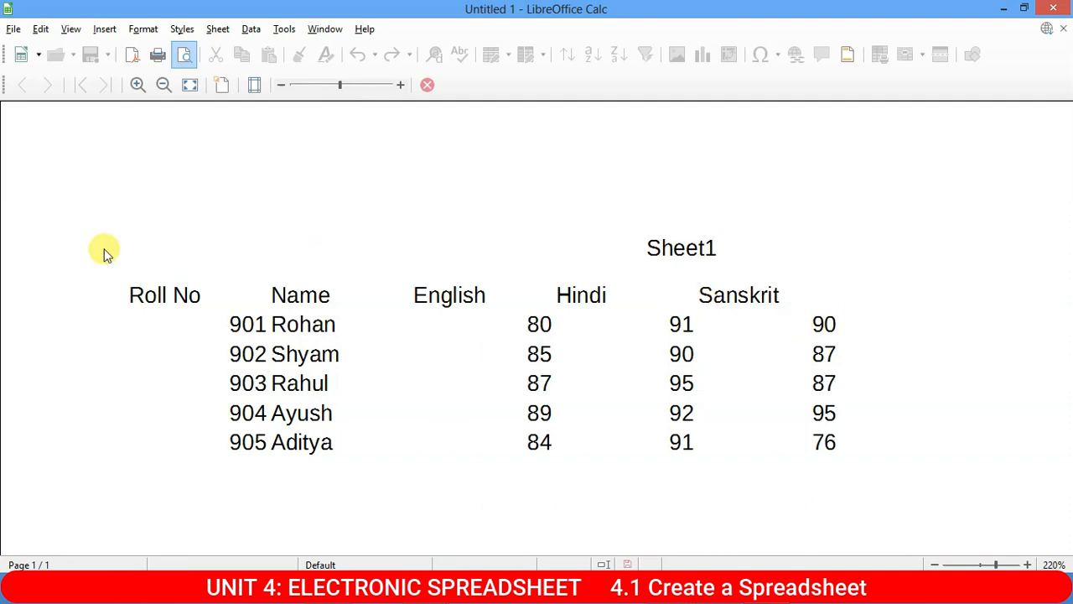
left_click(435, 94)
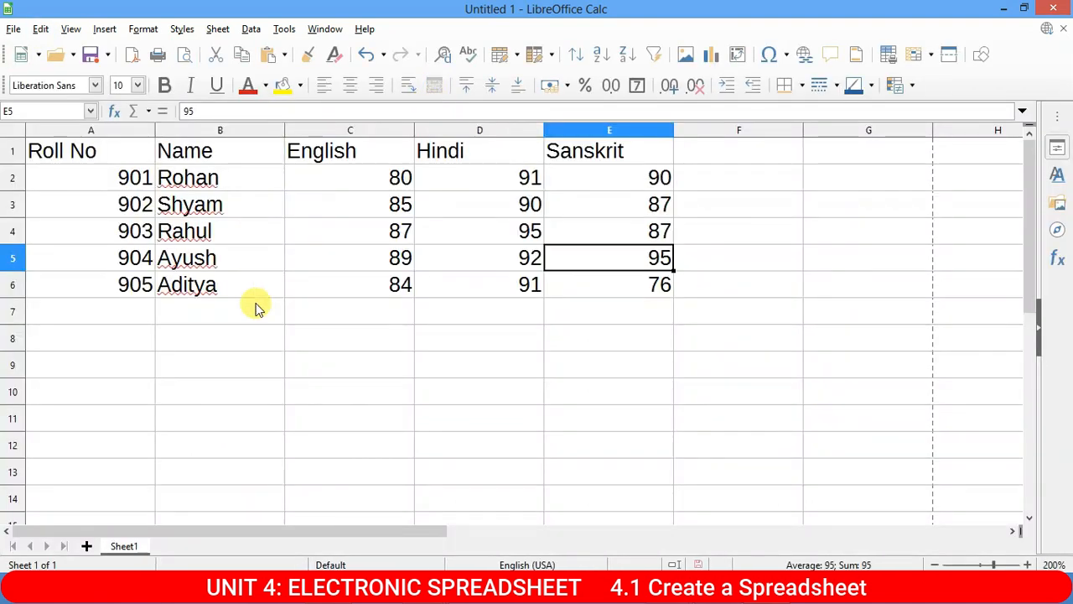
Select the roll numbers in A2:A6, then select the student names in B2:B6.
left_click_drag(124, 181, 143, 285)
left_click(291, 224)
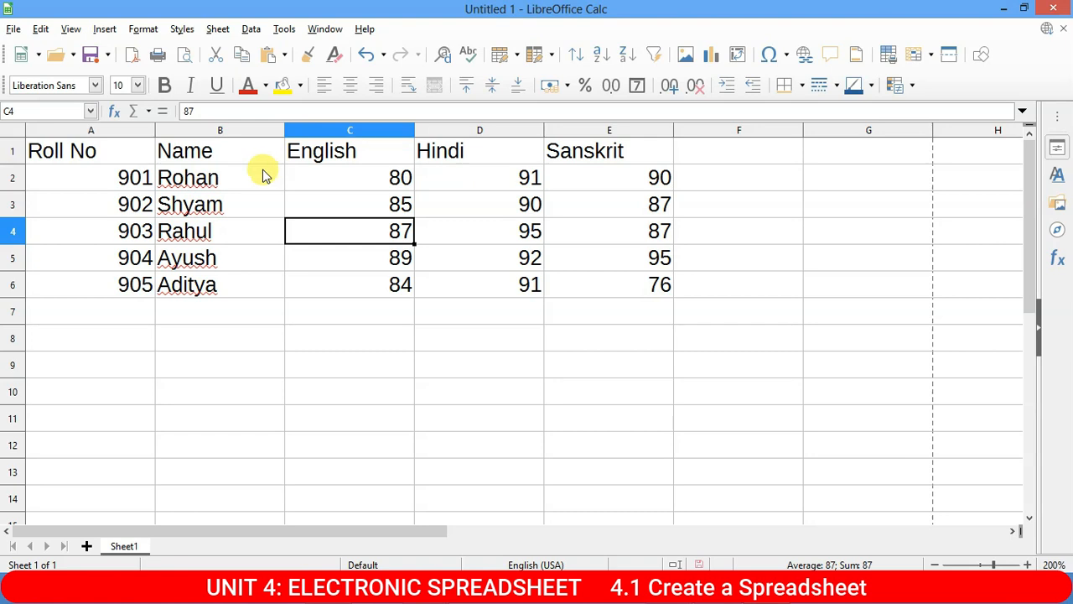
left_click(191, 177)
left_click_drag(189, 176, 206, 283)
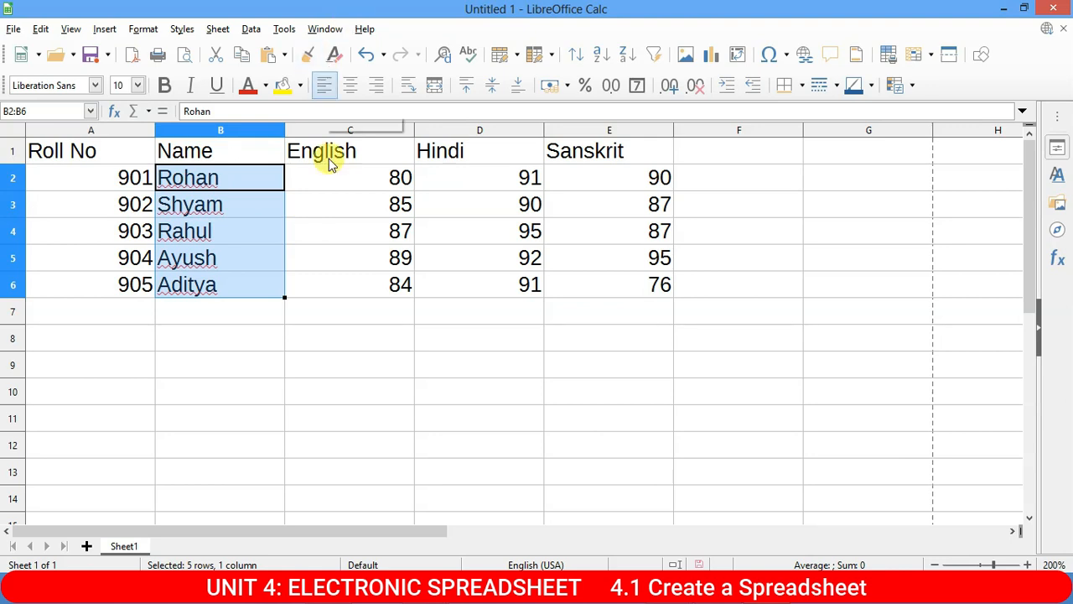
Widen the Hindi column and make rows 12 to 17 much taller.
scroll(515, 328, "down", 3)
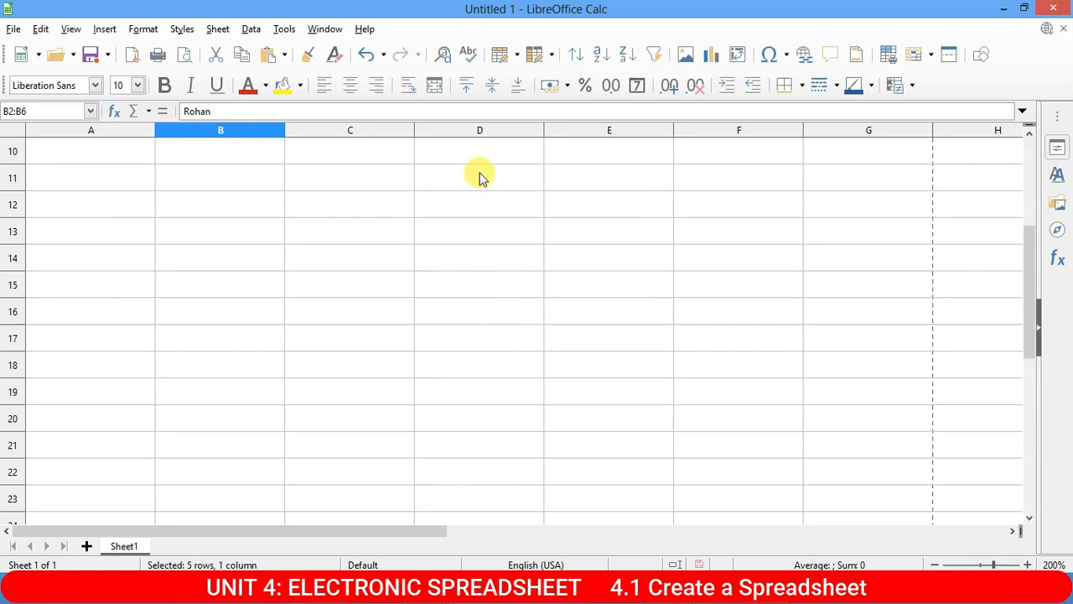
left_click_drag(543, 130, 743, 129)
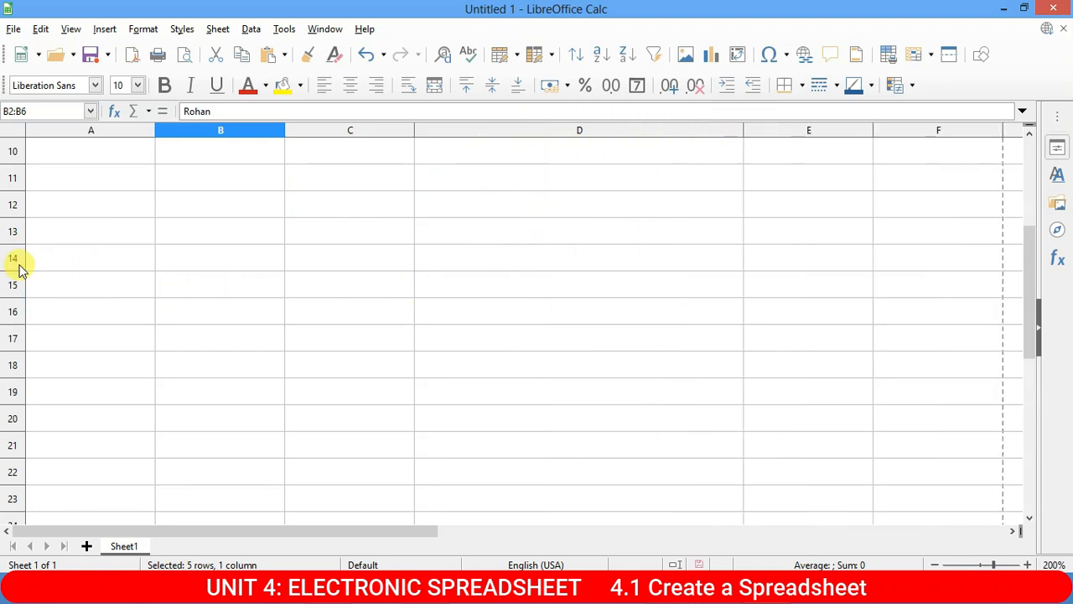
left_click(7, 204)
left_click_drag(7, 205, 9, 343)
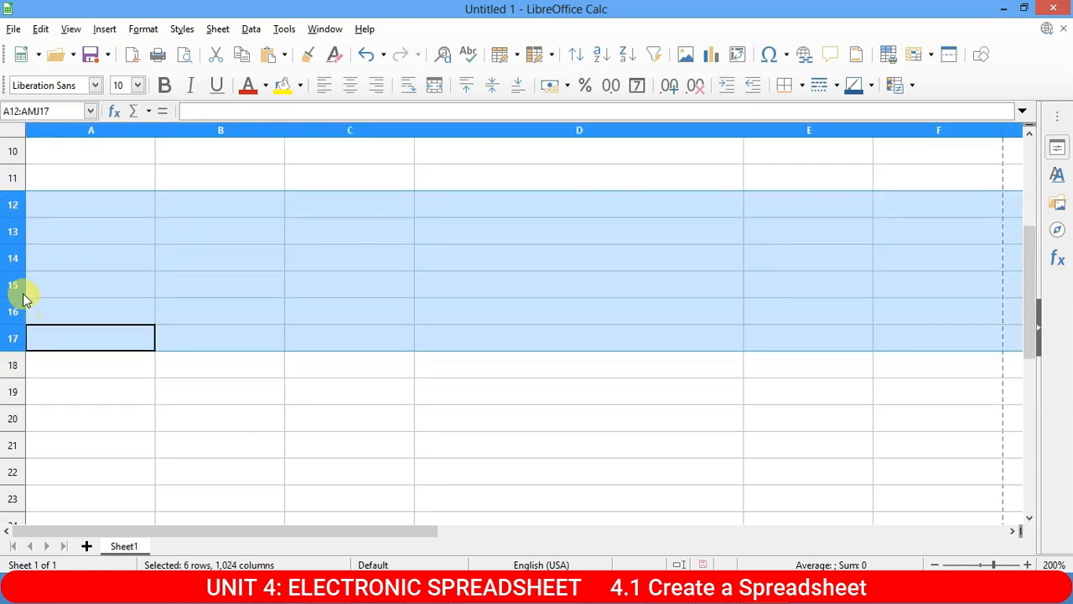
left_click_drag(13, 298, 30, 353)
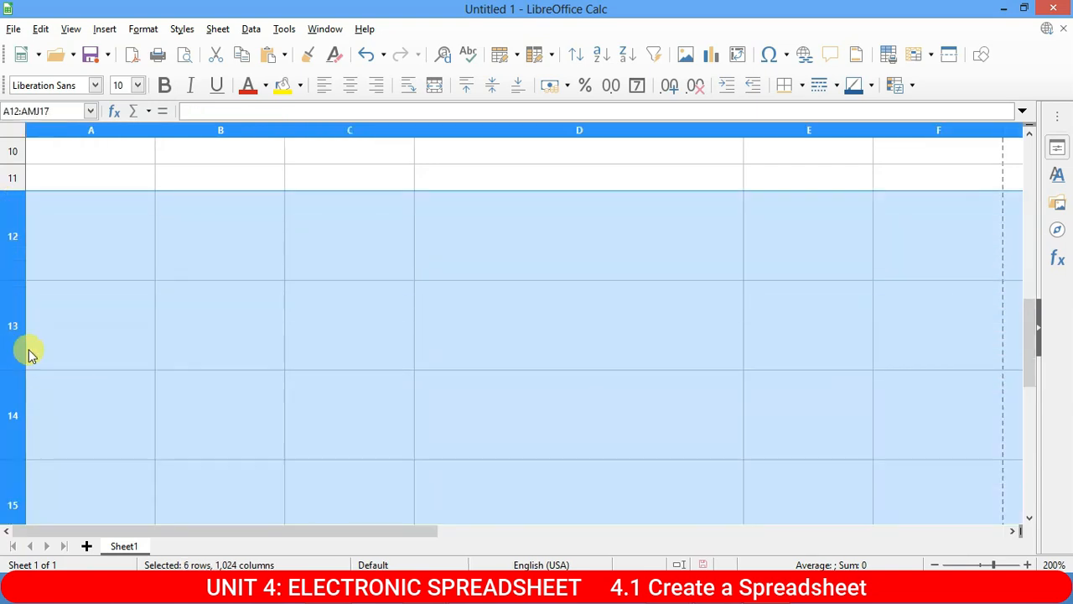
Enter a student name in D12 and the mark 50 in D13, then check both cells.
left_click(492, 242)
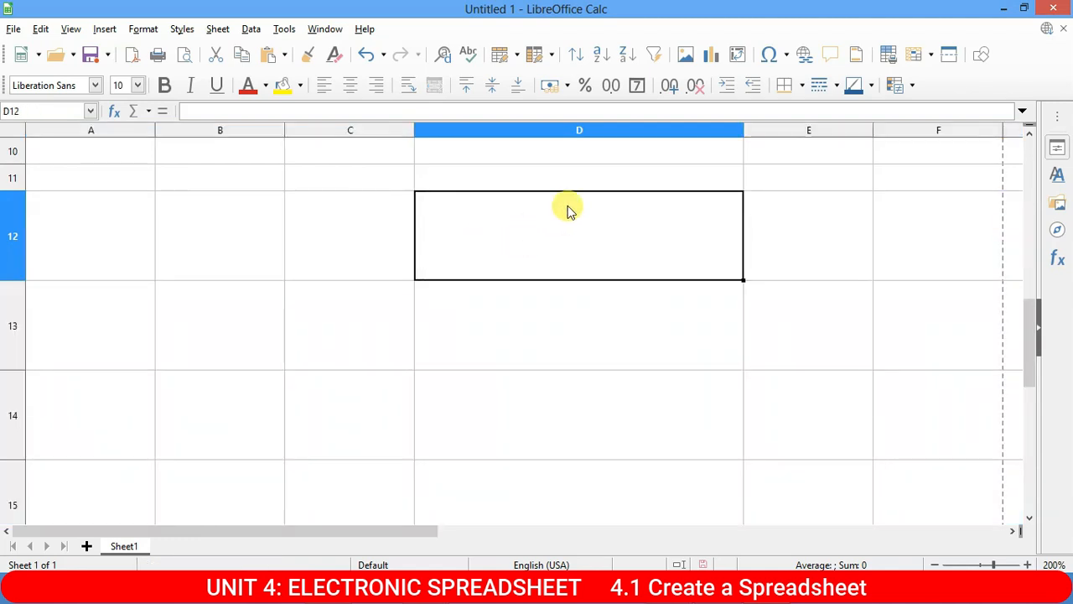
type("Rohan")
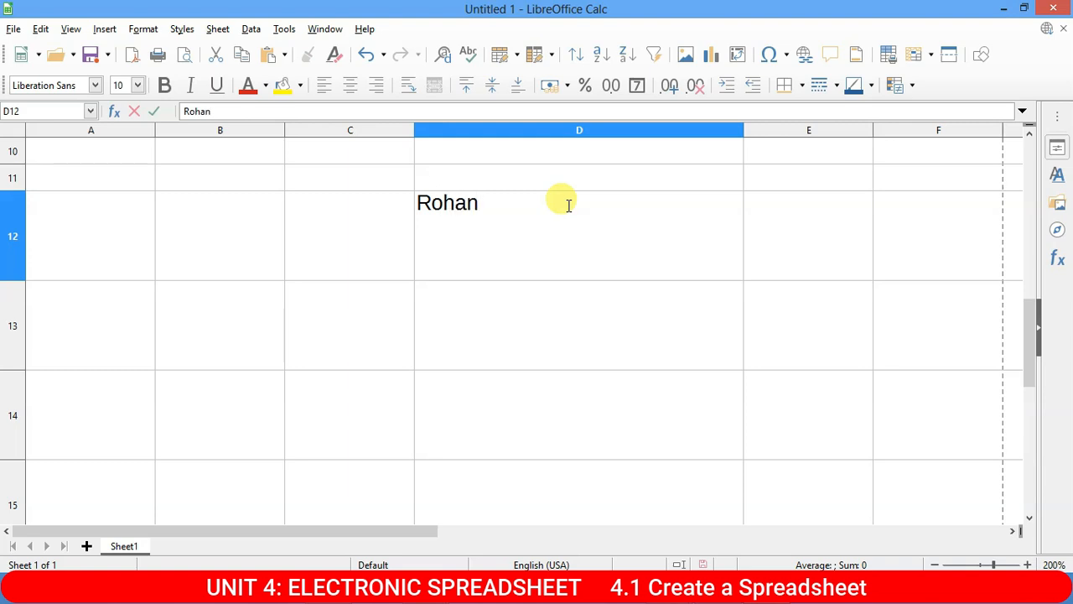
key("Return")
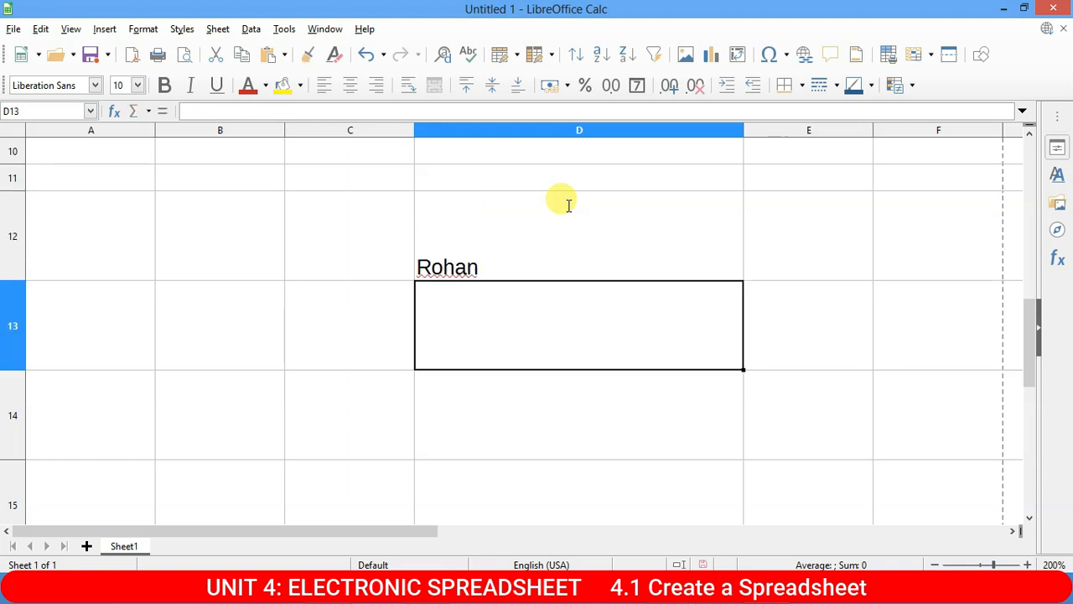
type("50")
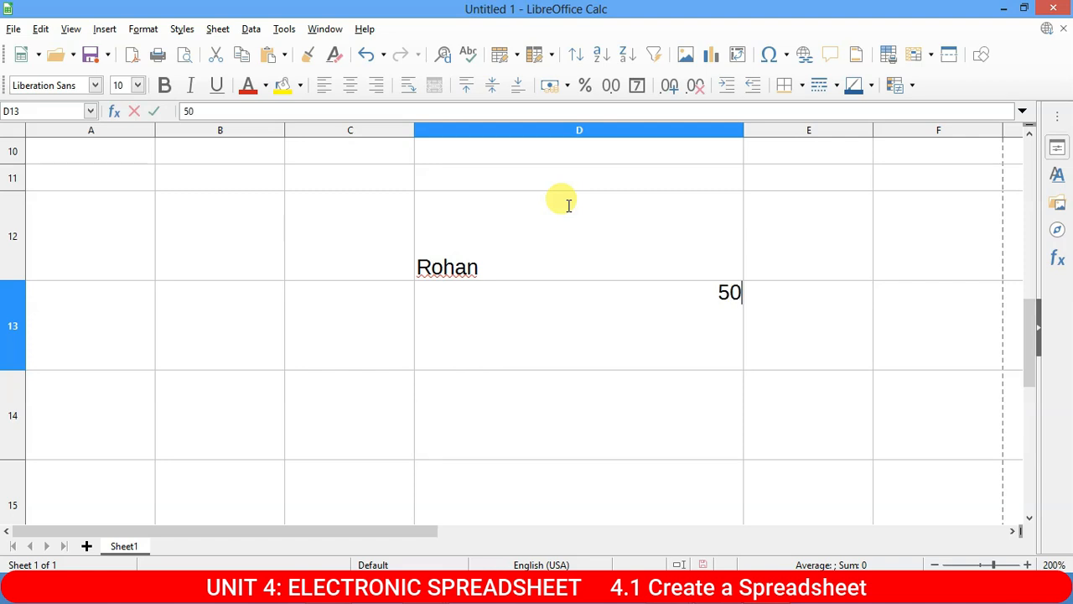
key("Return")
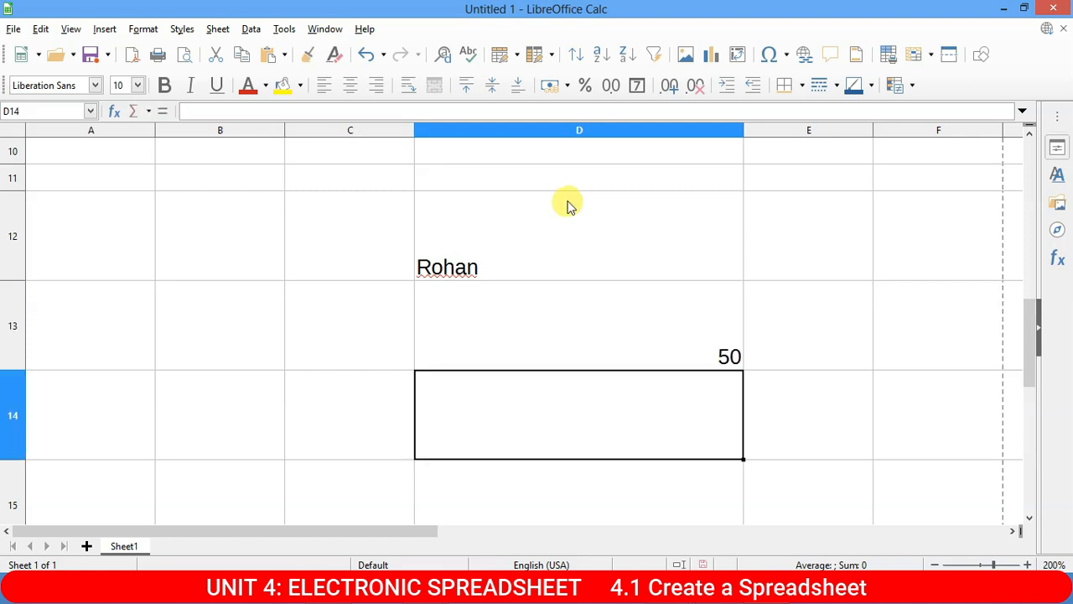
left_click(503, 265)
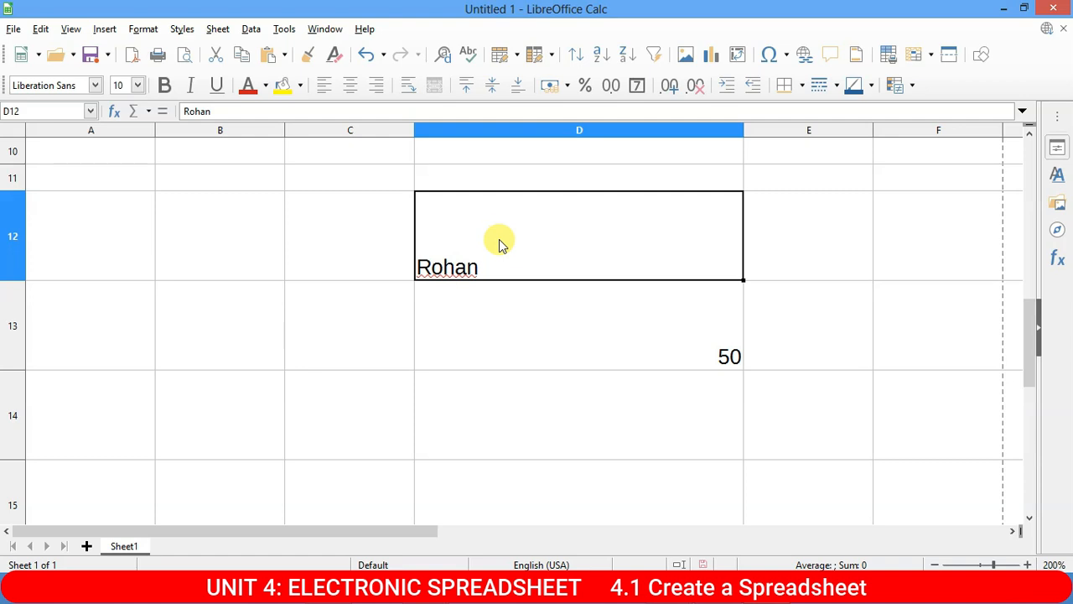
left_click(747, 358)
left_click(708, 348)
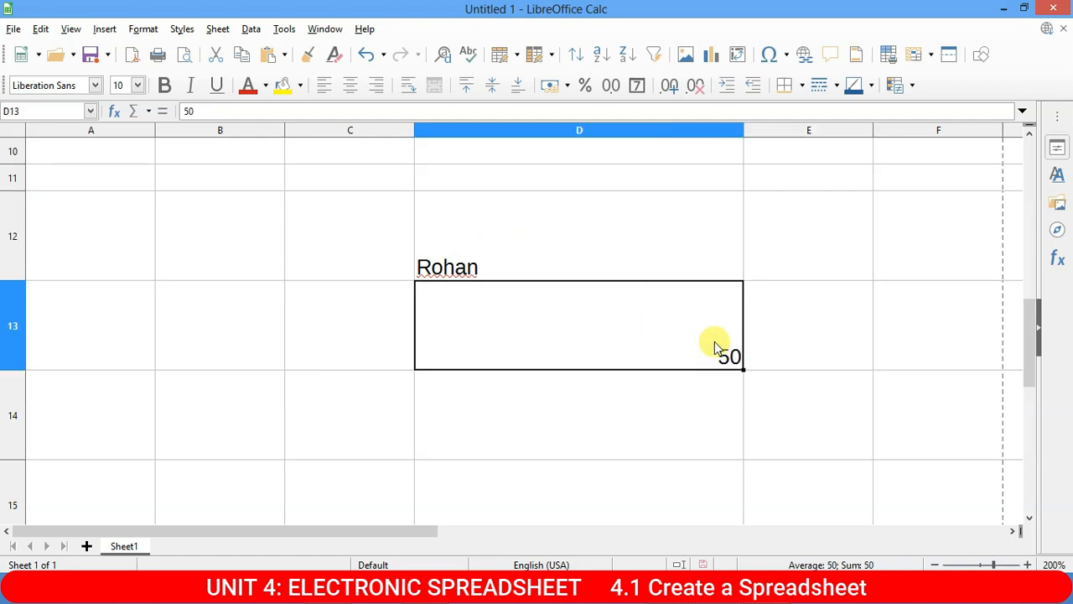
left_click(452, 258)
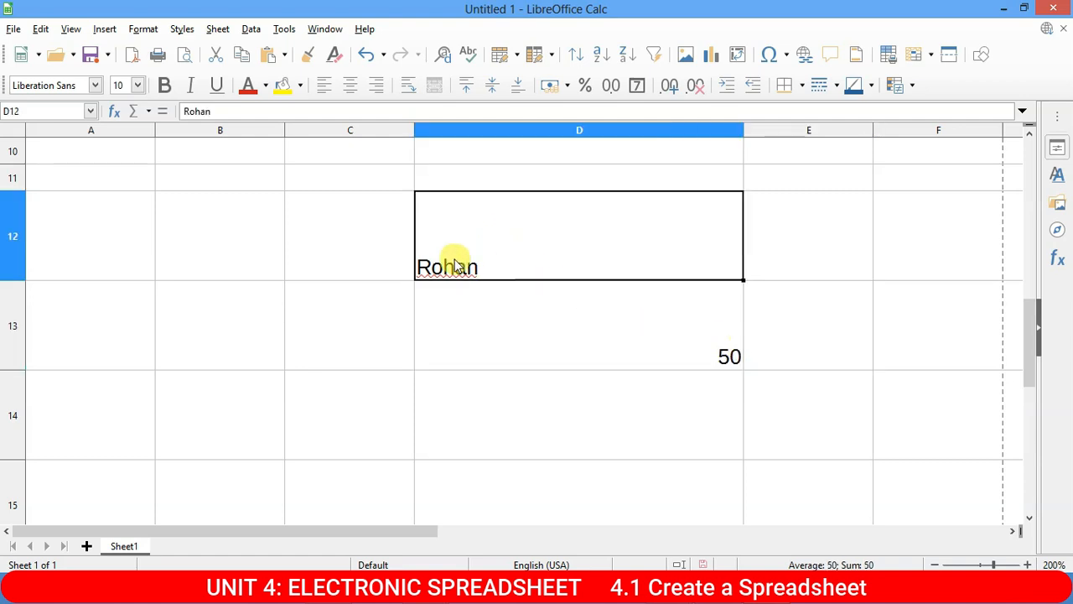
Enter a second student name in D14 and the mark 90 in D15.
left_click(490, 421)
type("Ayush")
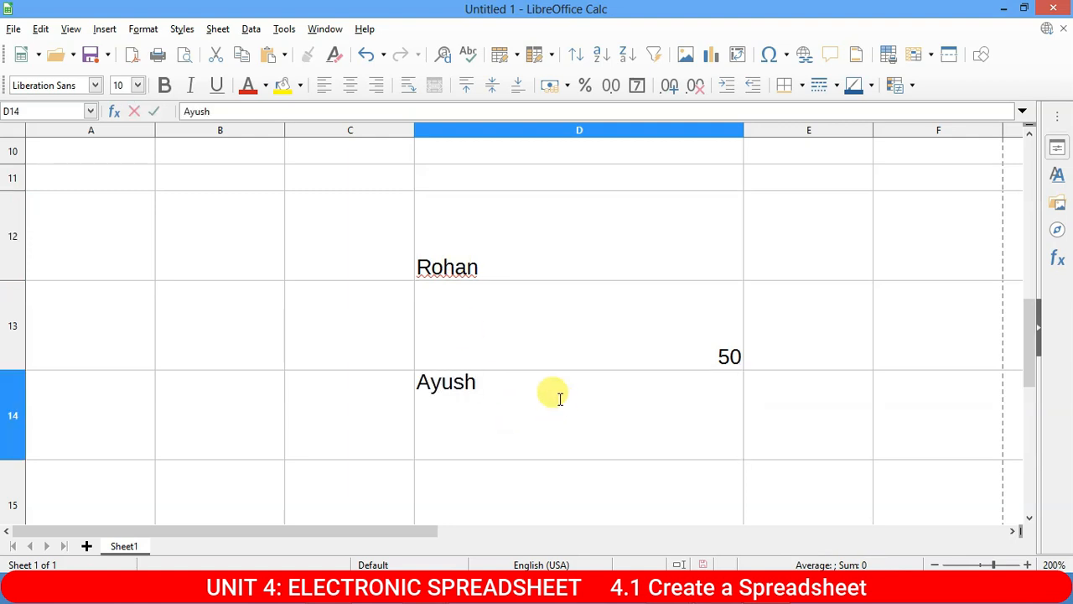
key("Return")
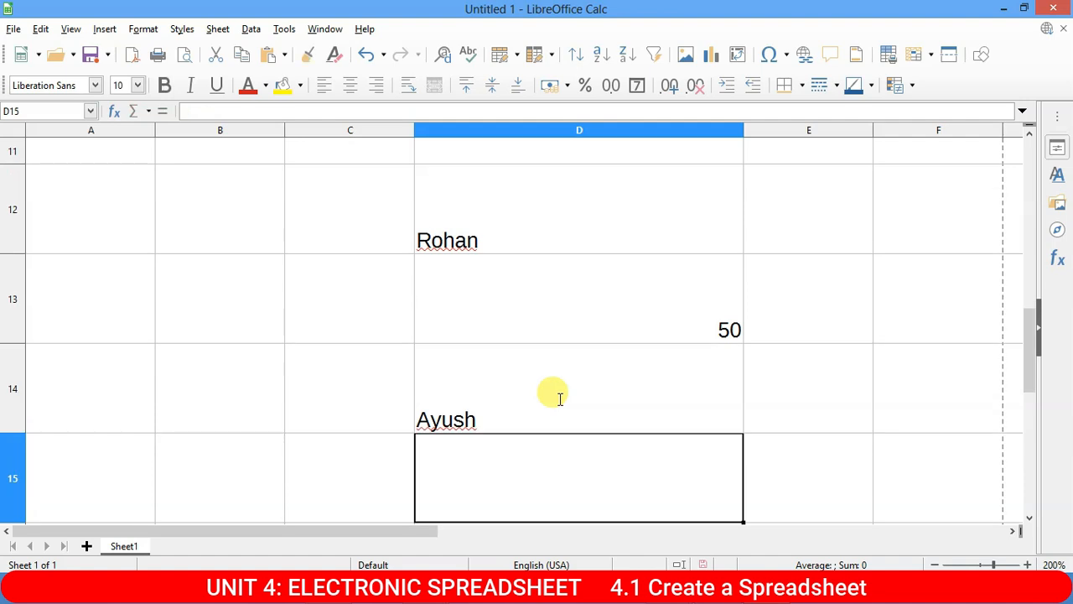
type("90")
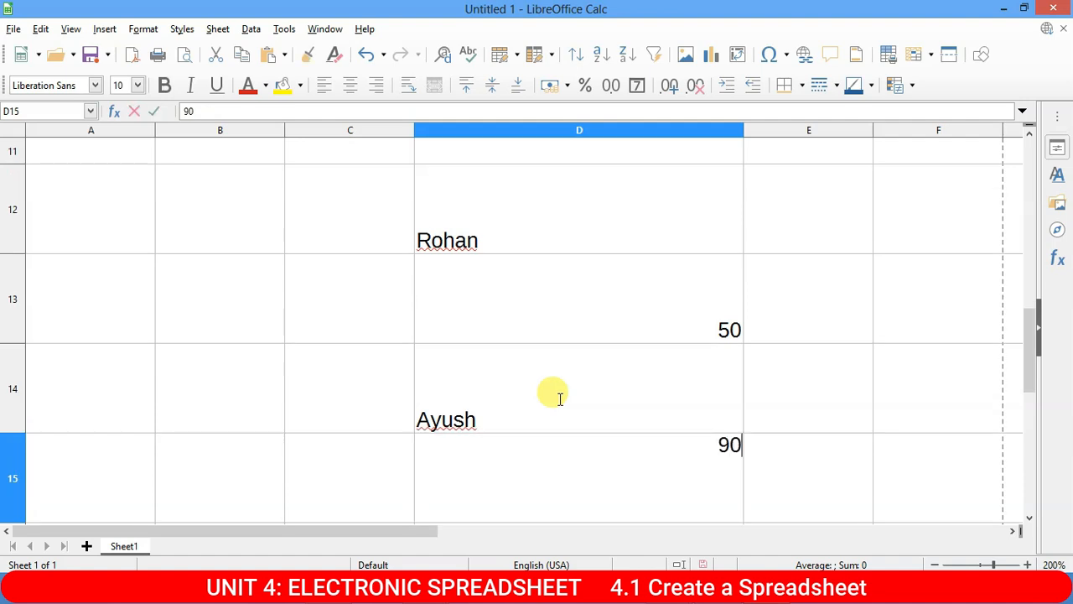
key("Return")
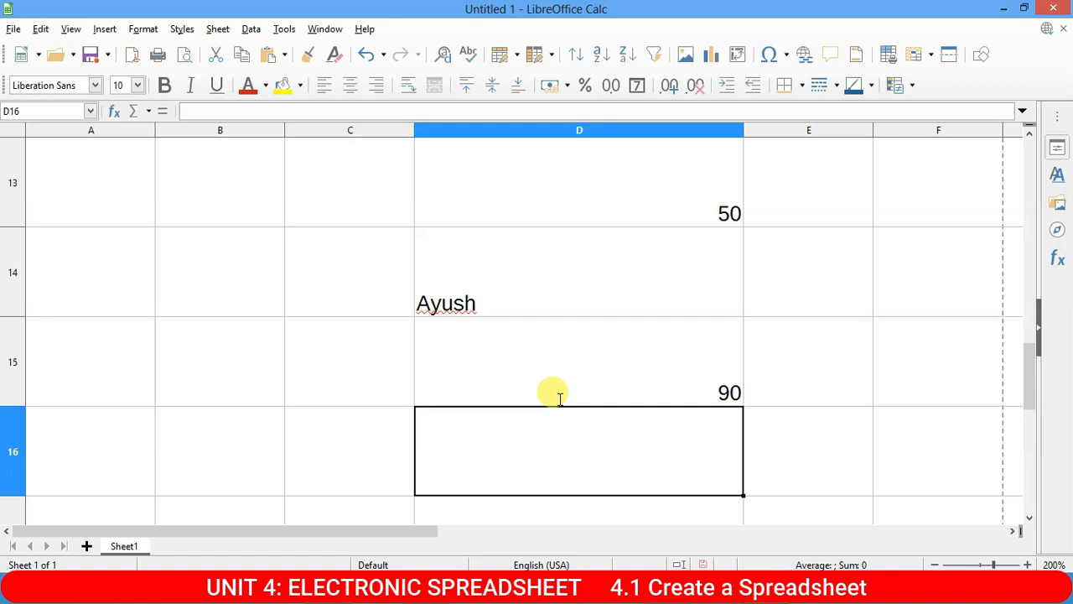
key("Up")
key("Up")
key("Up")
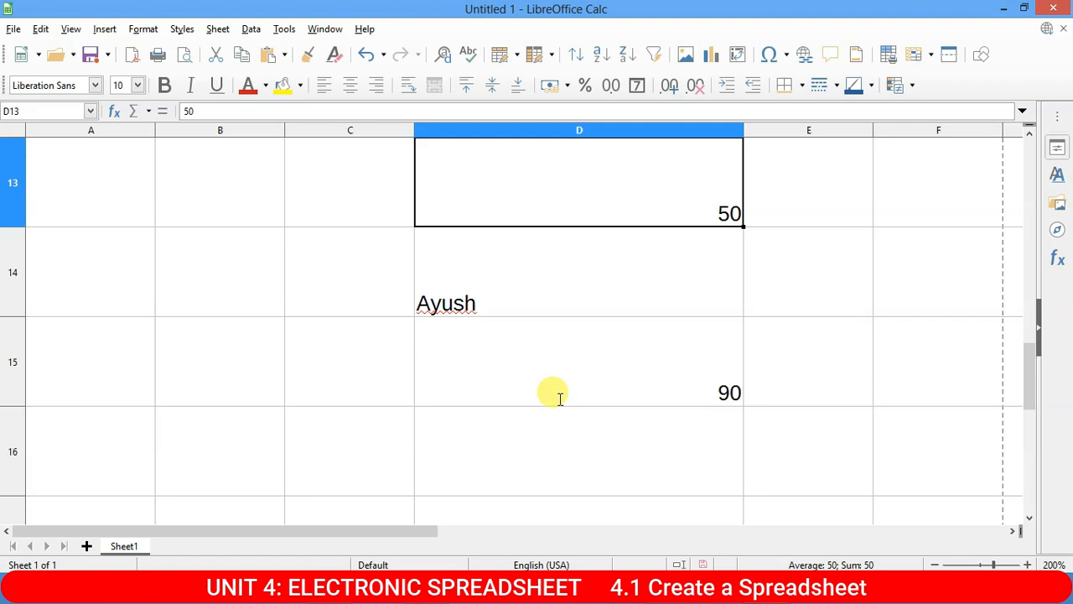
scroll(514, 412, "up", 4)
left_click(71, 155)
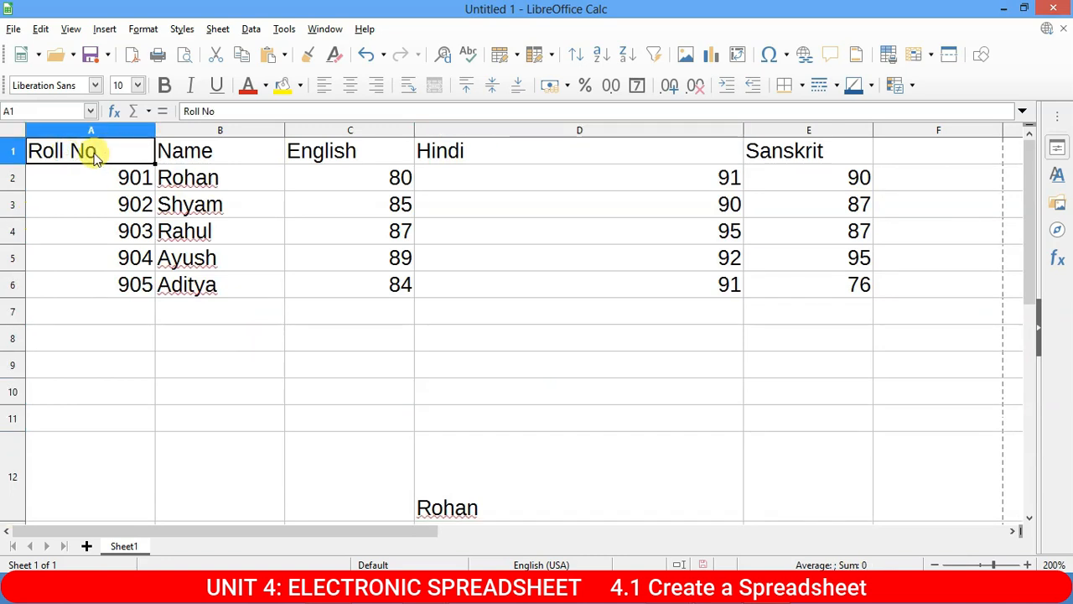
left_click_drag(125, 173, 143, 302)
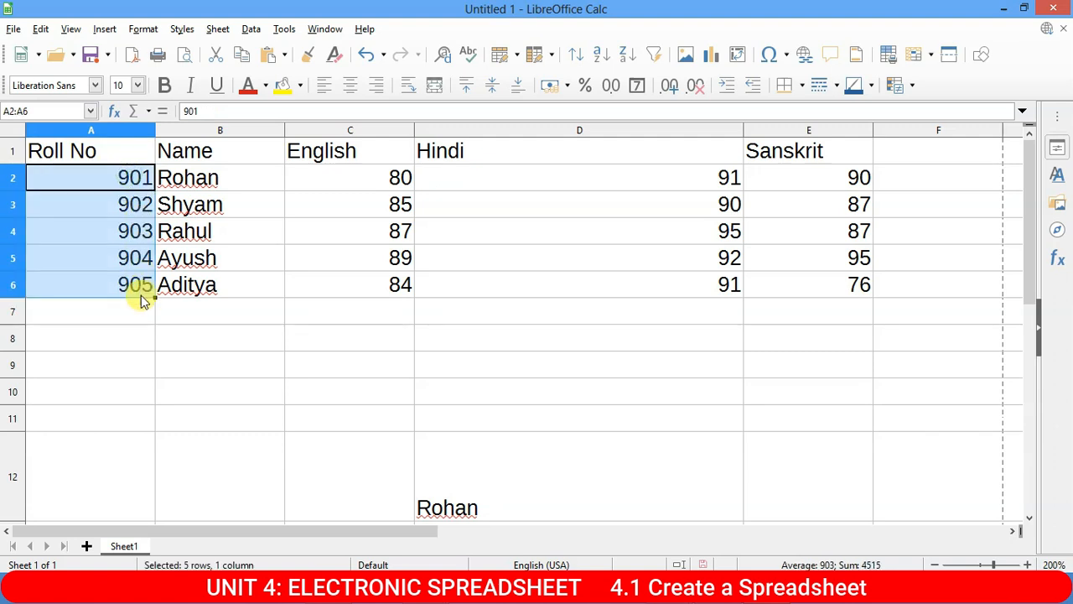
left_click(205, 206)
left_click_drag(122, 176, 143, 282)
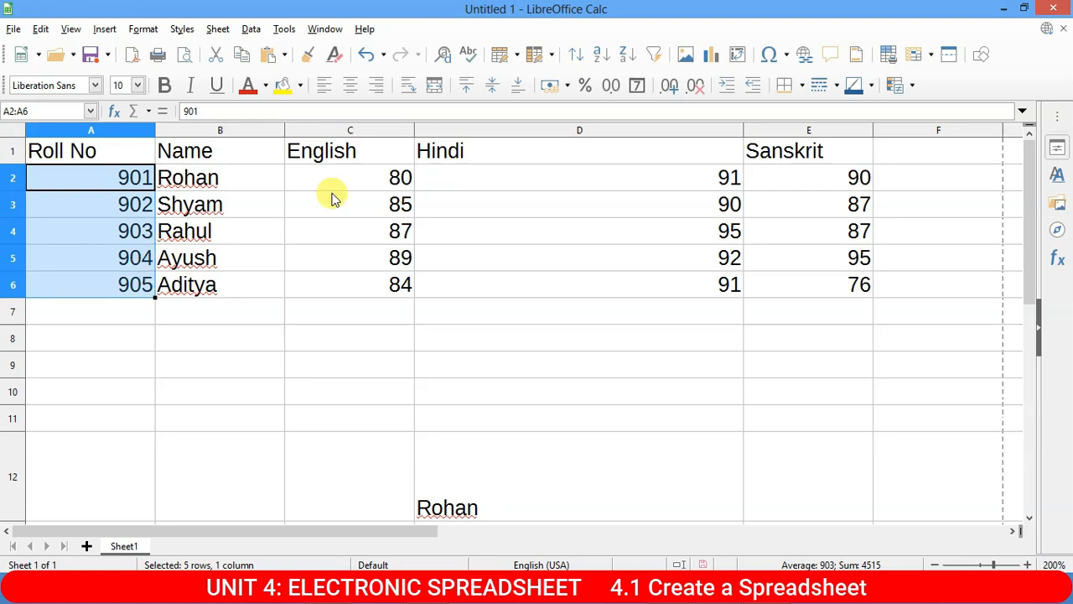
left_click(218, 189)
left_click_drag(132, 176, 142, 295)
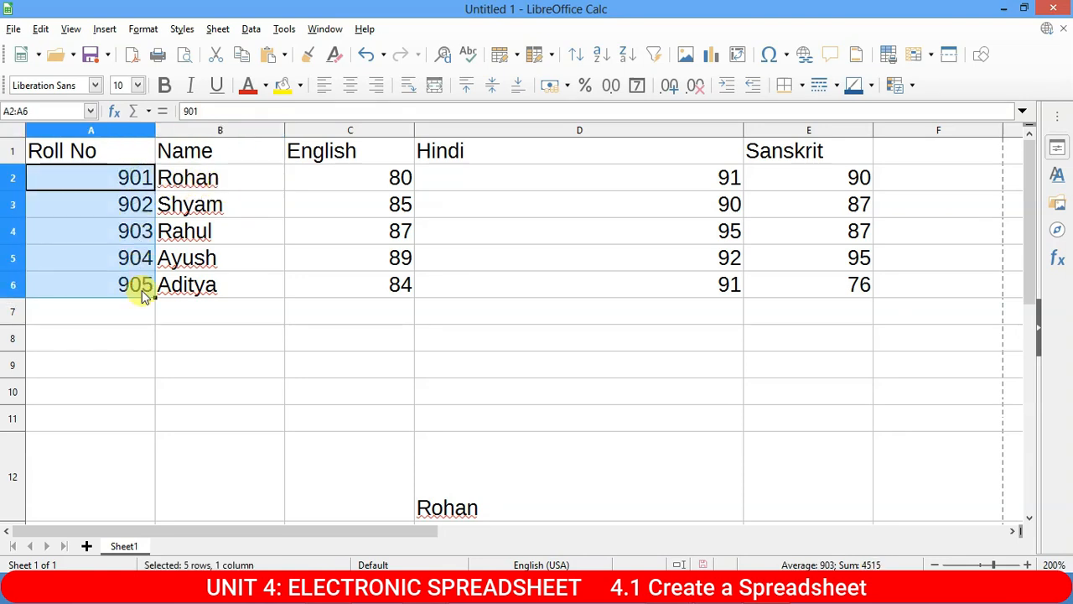
left_click(73, 150)
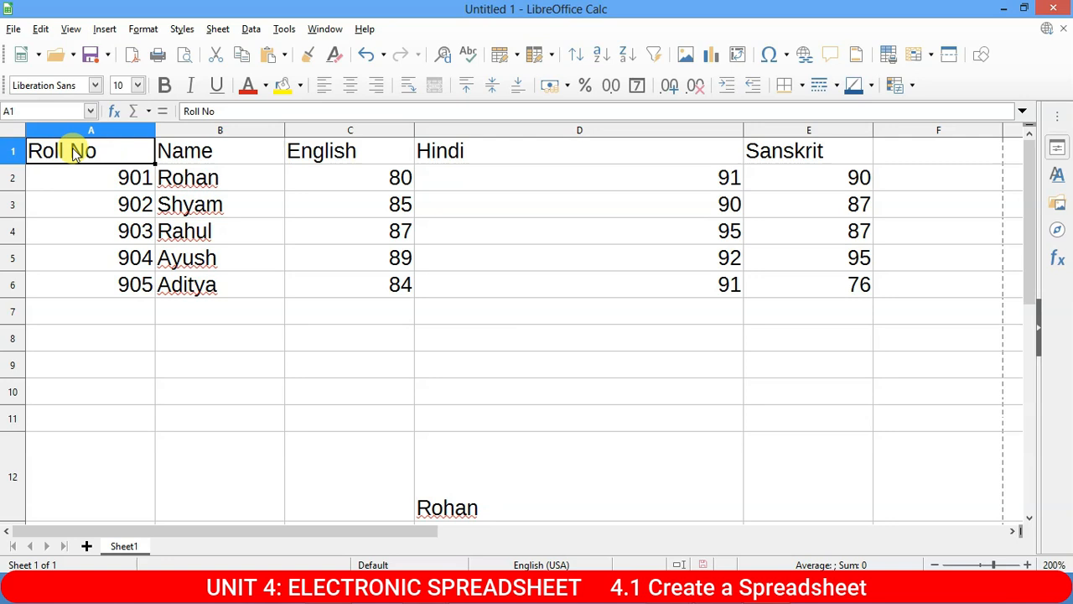
left_click_drag(132, 177, 144, 286)
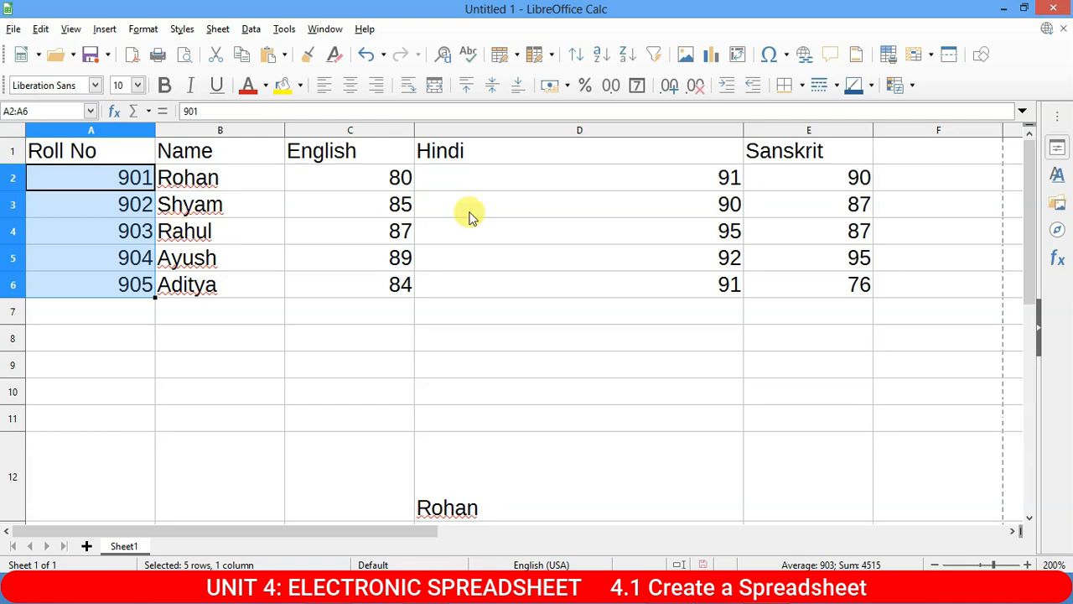
Autofit the Hindi column D to its contents.
left_click(741, 128)
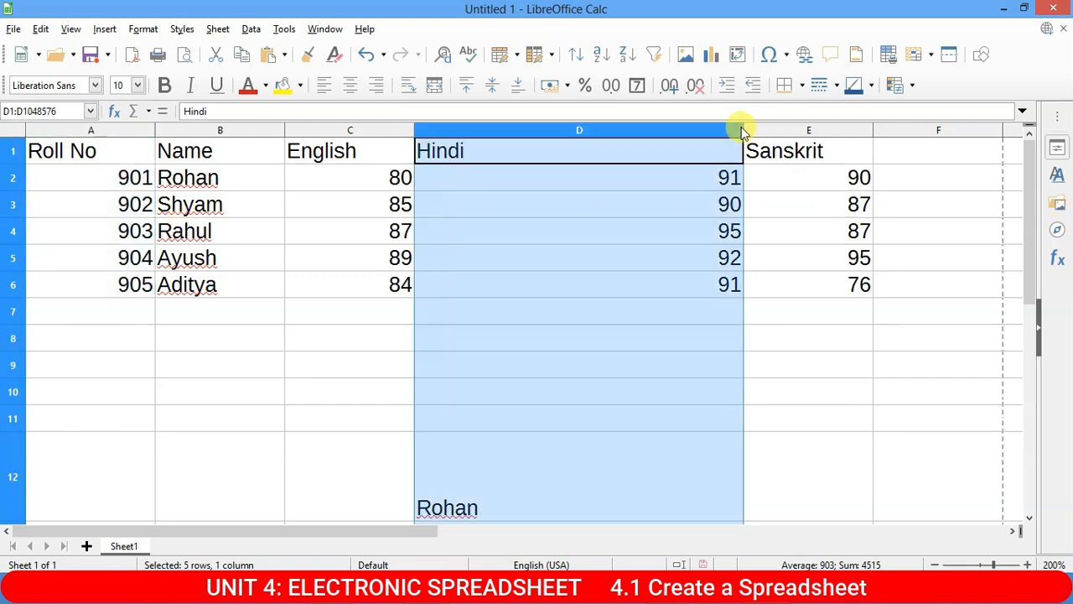
double_click(743, 130)
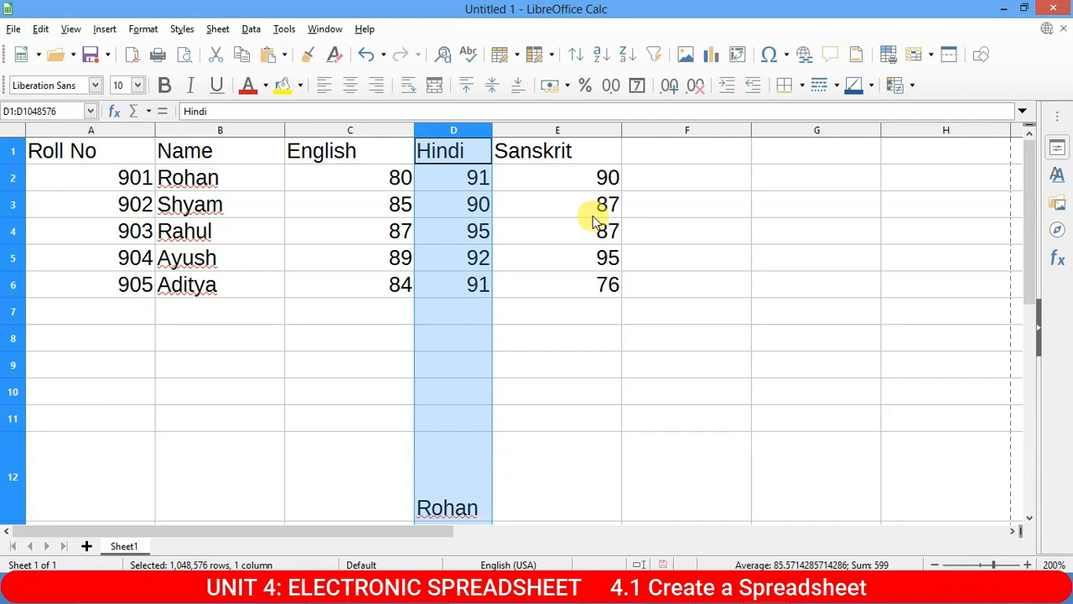
left_click(586, 211)
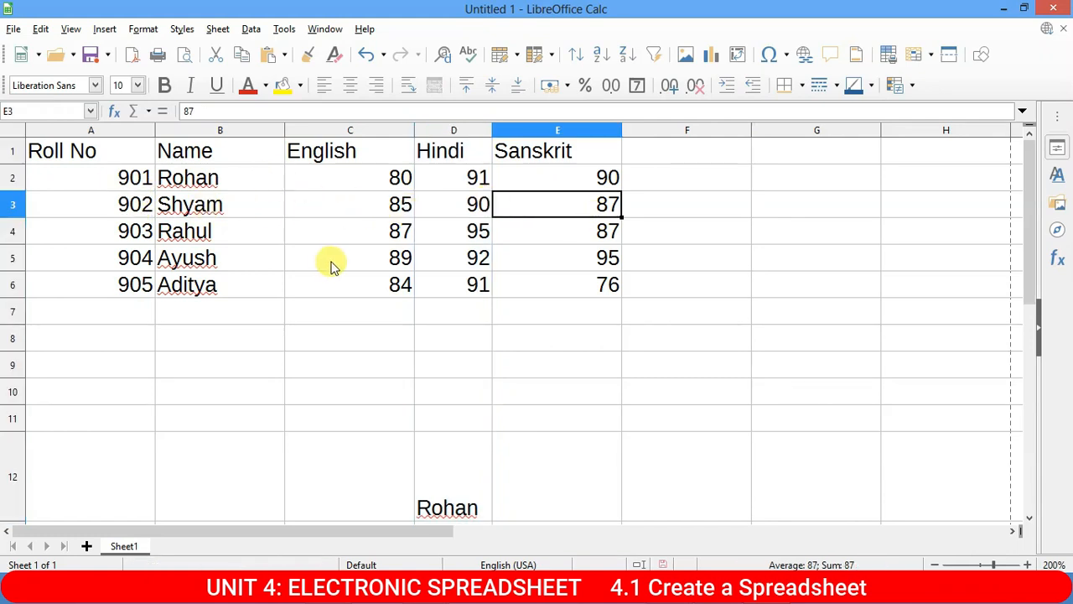
Centre the roll numbers in A2:A6.
left_click_drag(140, 177, 141, 285)
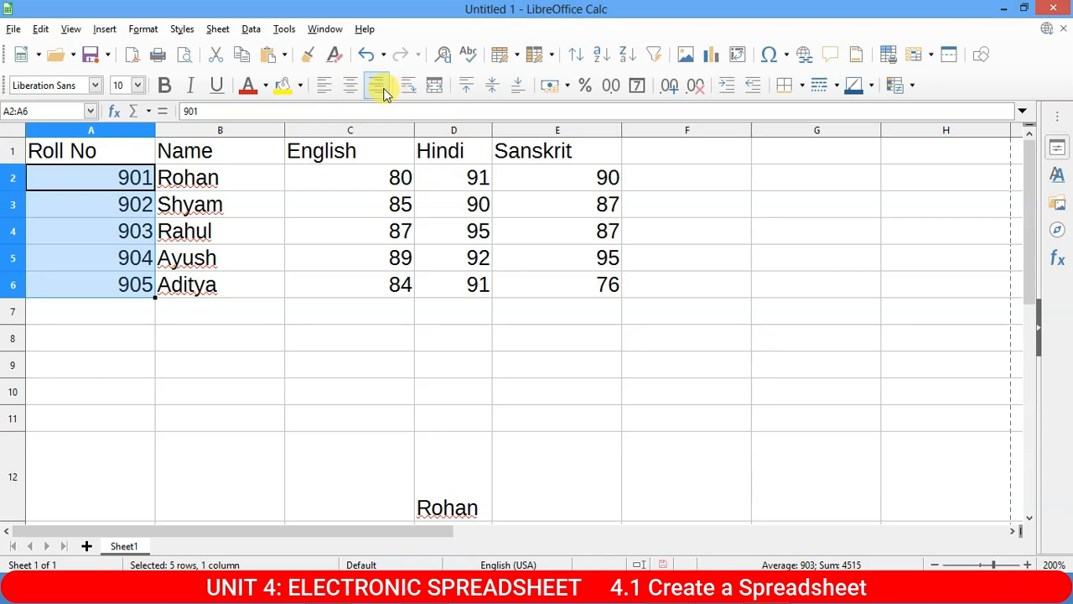
left_click(324, 85)
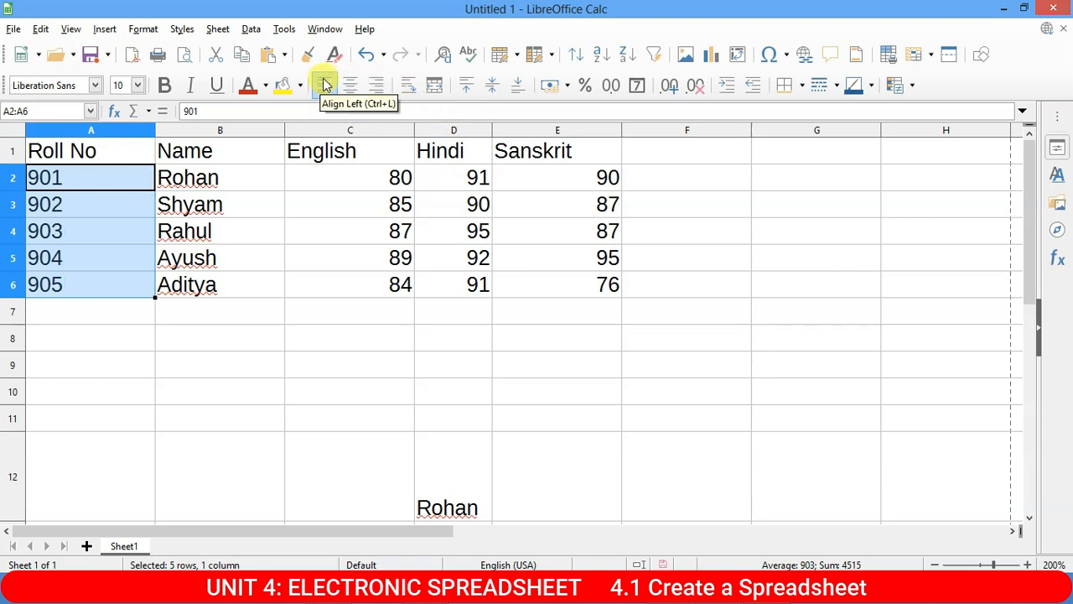
left_click(357, 86)
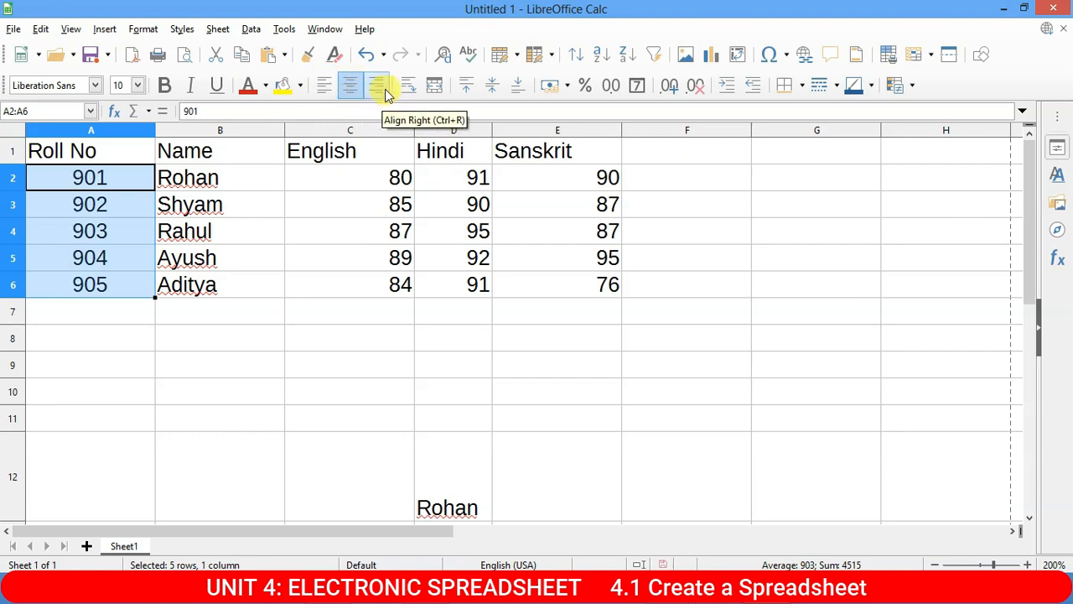
left_click(384, 85)
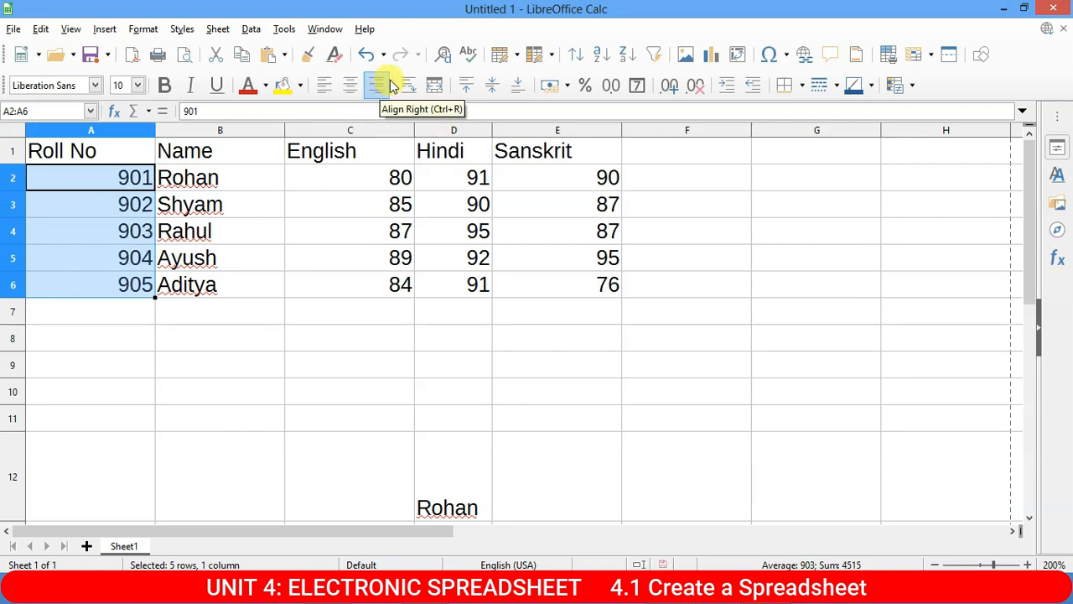
left_click(408, 86)
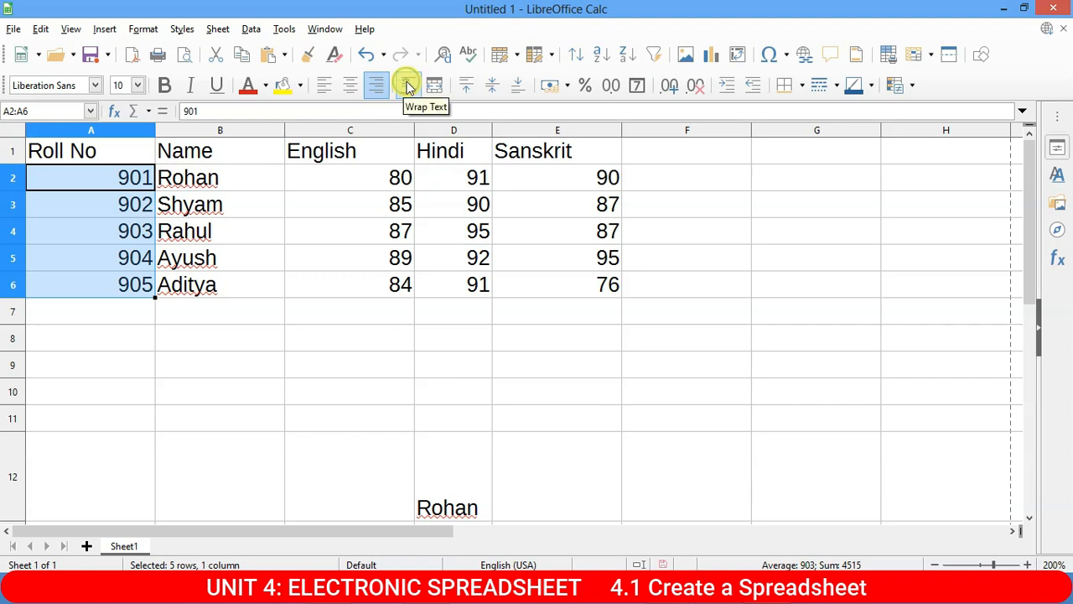
left_click(348, 85)
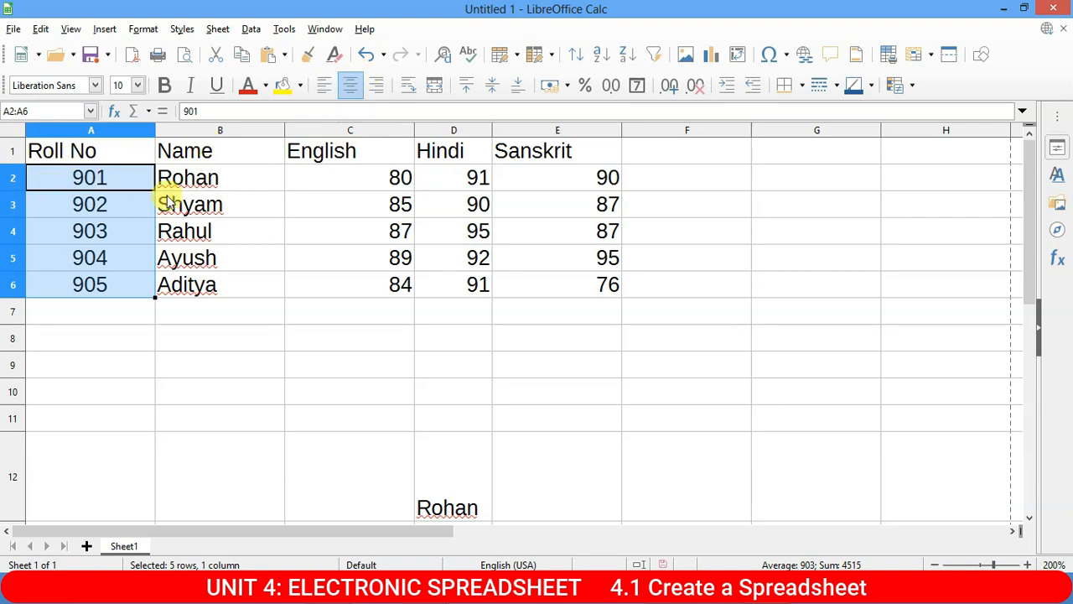
Centre the marks in C2:E6 and the column headings in A1:E1.
left_click_drag(209, 179, 209, 285)
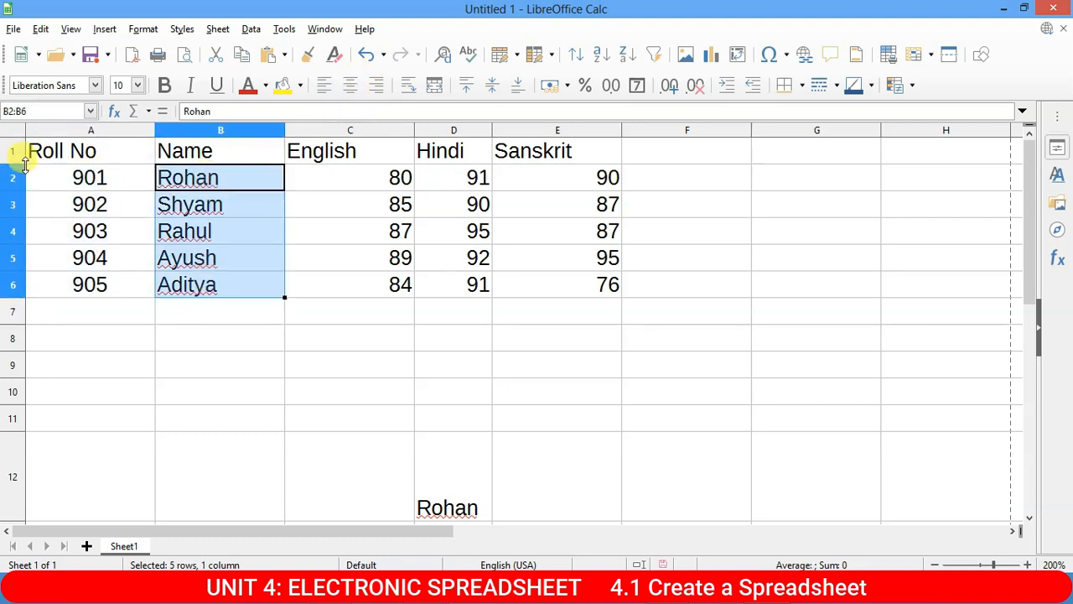
left_click_drag(390, 176, 611, 281)
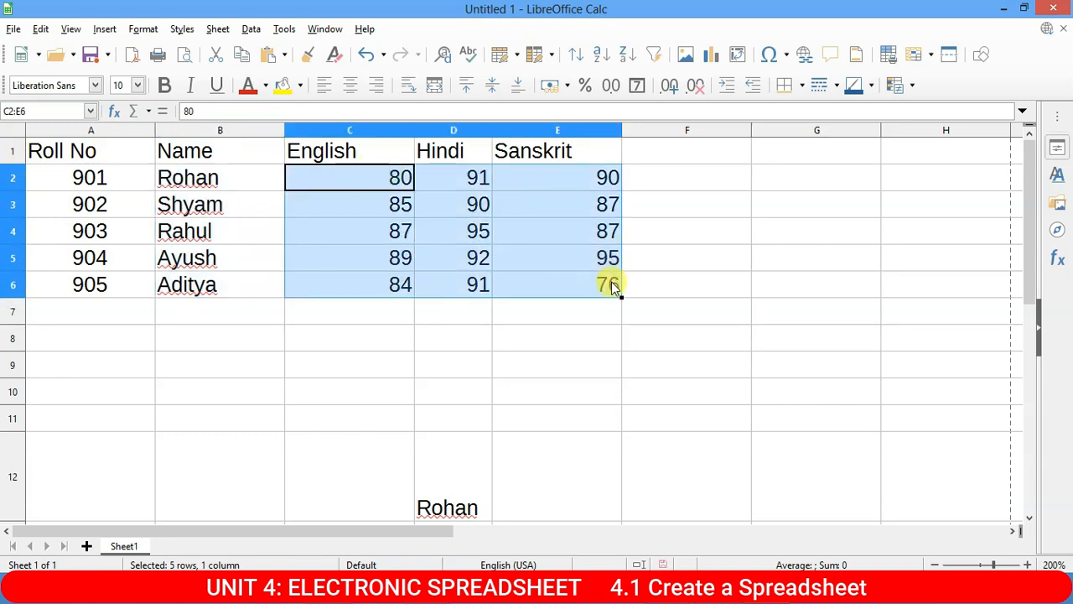
left_click(352, 84)
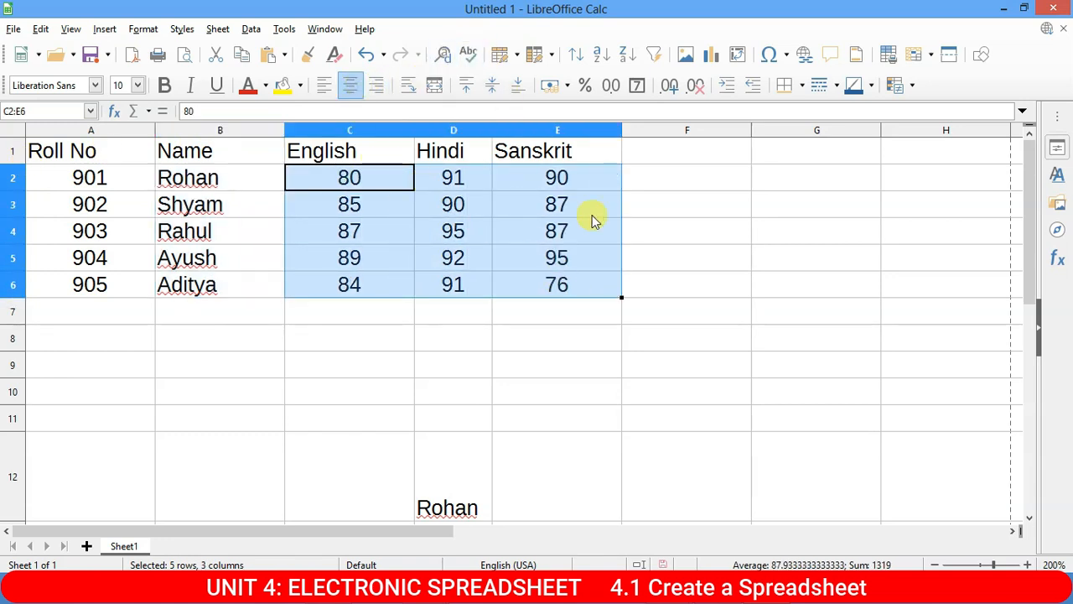
left_click(633, 206)
left_click_drag(53, 149, 563, 157)
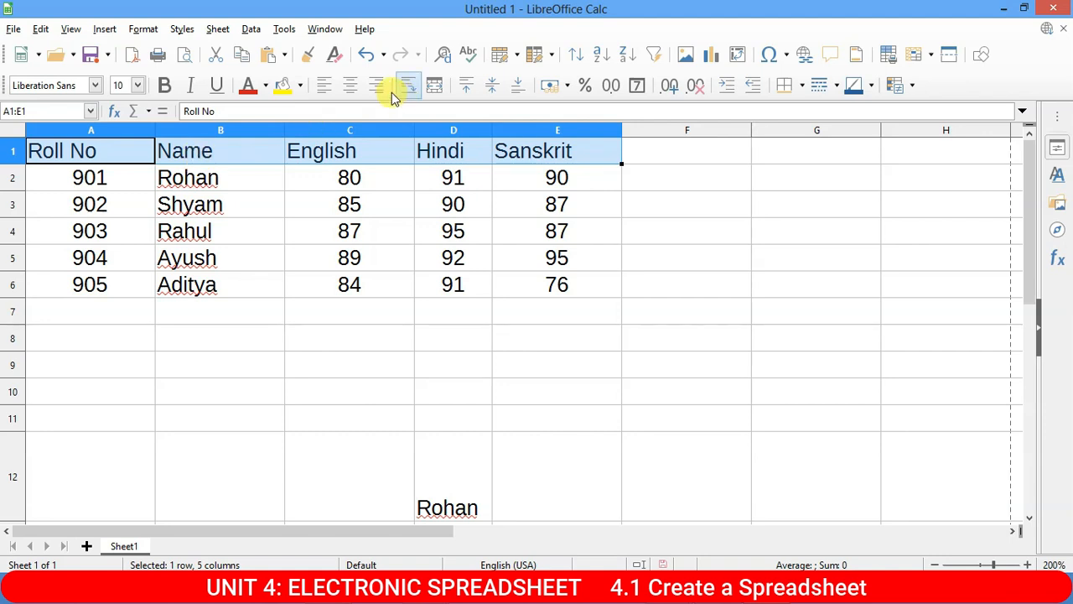
left_click(350, 85)
left_click(705, 253)
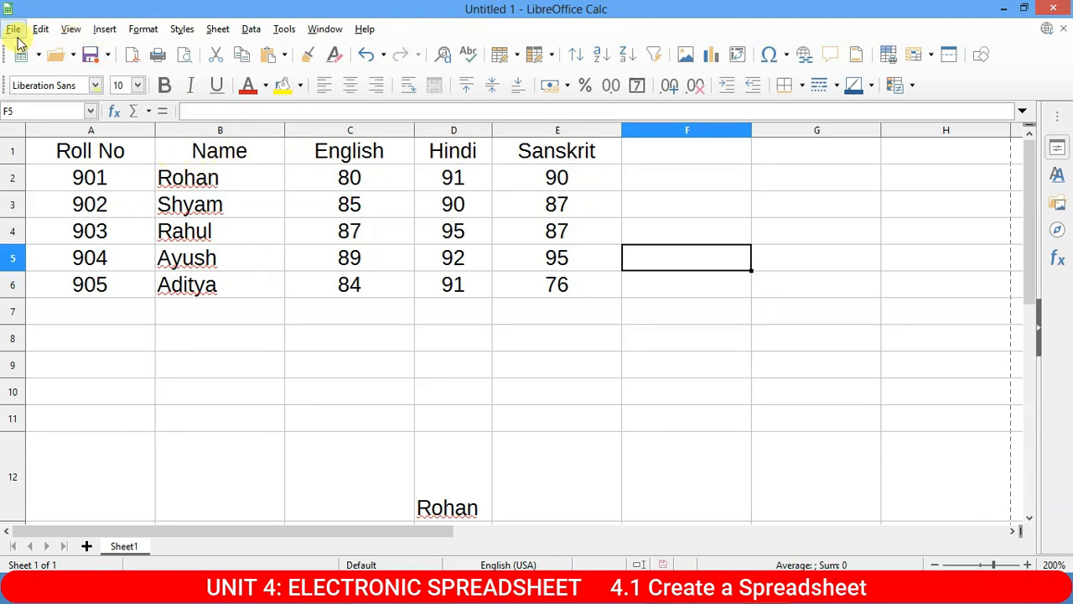
scroll(520, 445, "down", 3)
left_click(388, 220)
left_click_drag(388, 220, 786, 521)
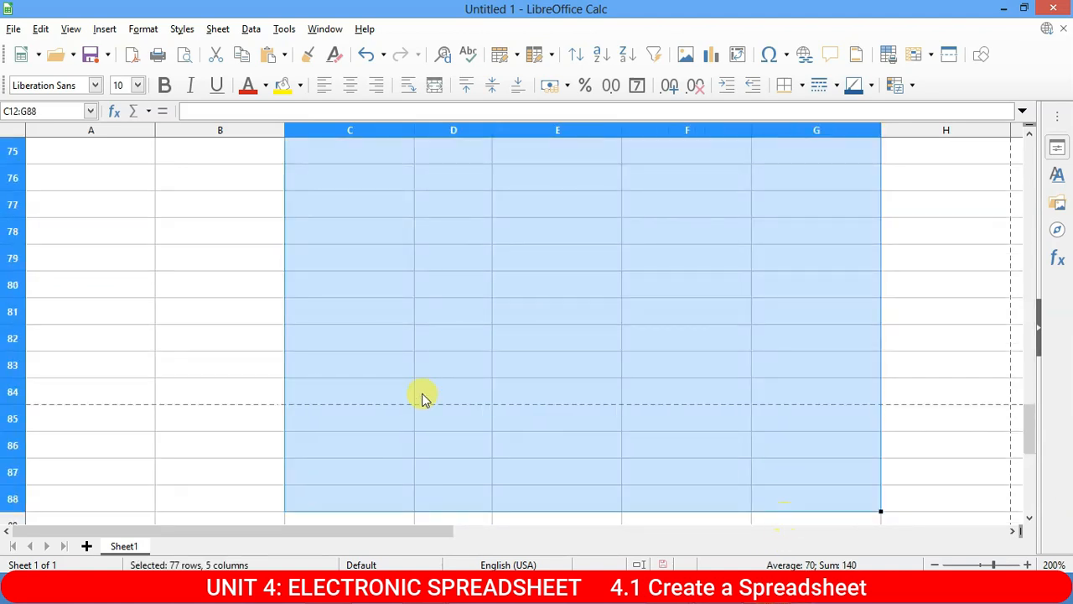
scroll(299, 281, "up", 20)
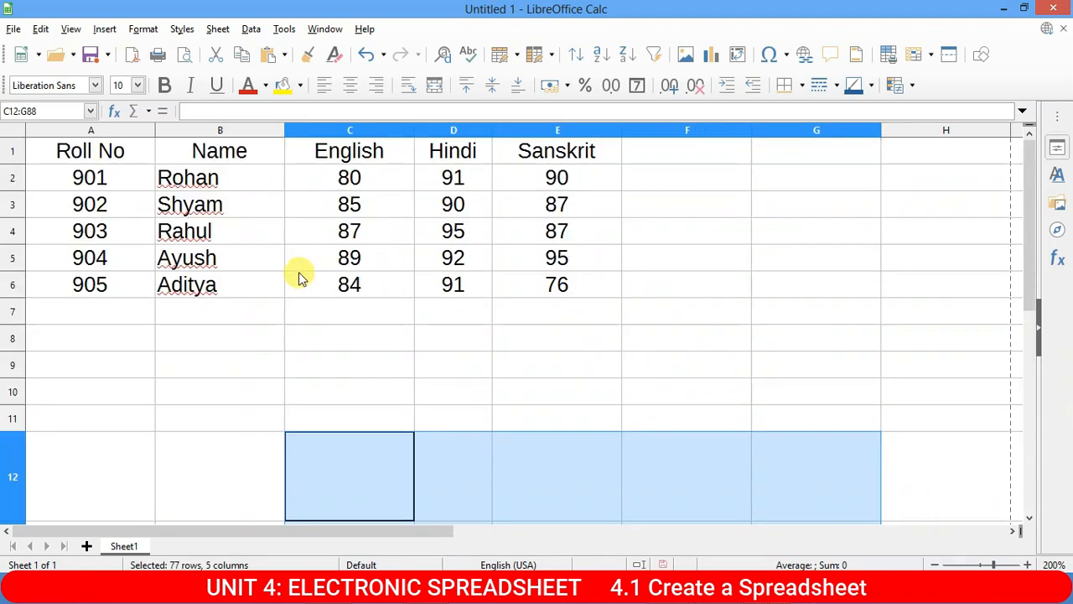
left_click(316, 312)
left_click(13, 29)
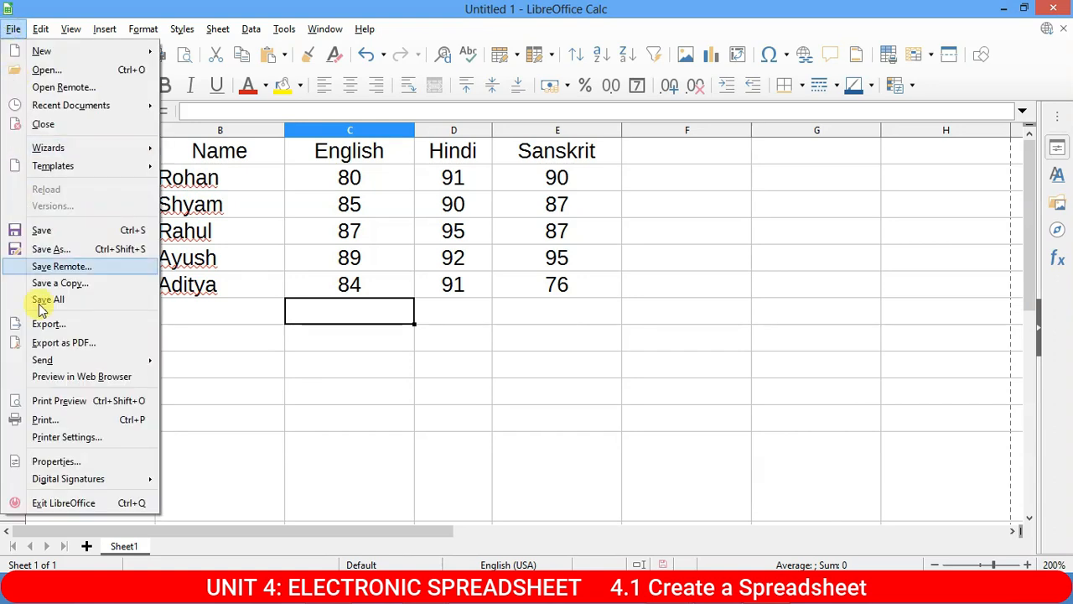
left_click(80, 400)
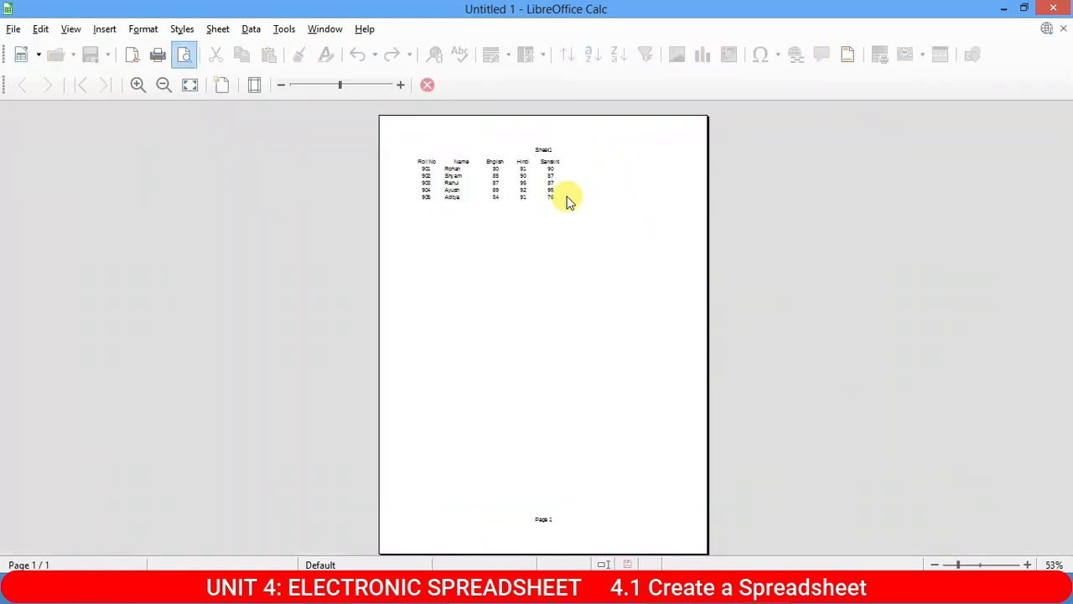
scroll(563, 199, "up", 6)
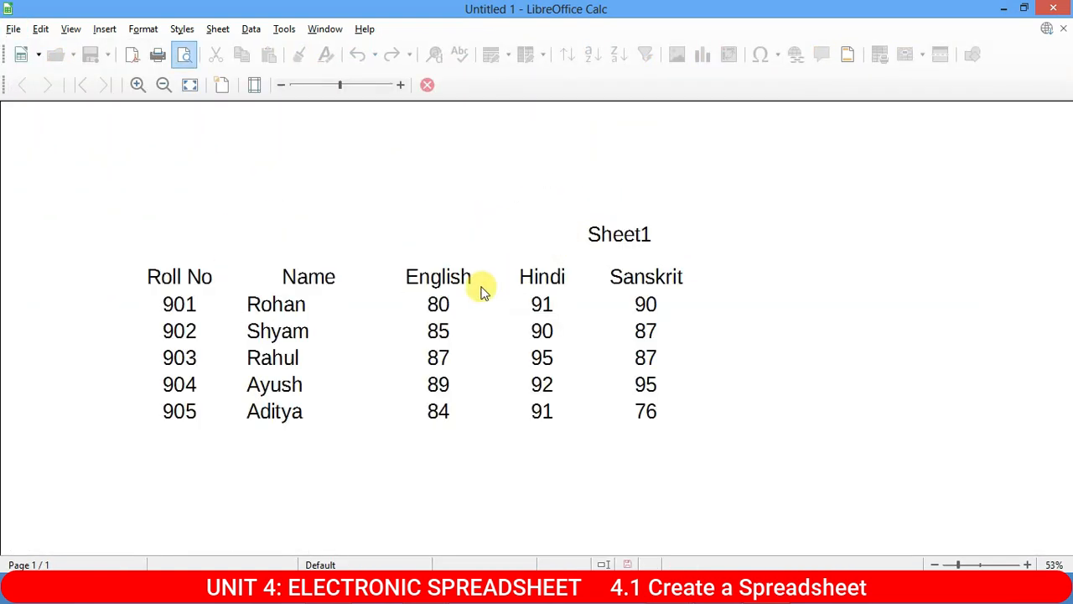
scroll(247, 267, "down", 2)
scroll(251, 254, "up", 1)
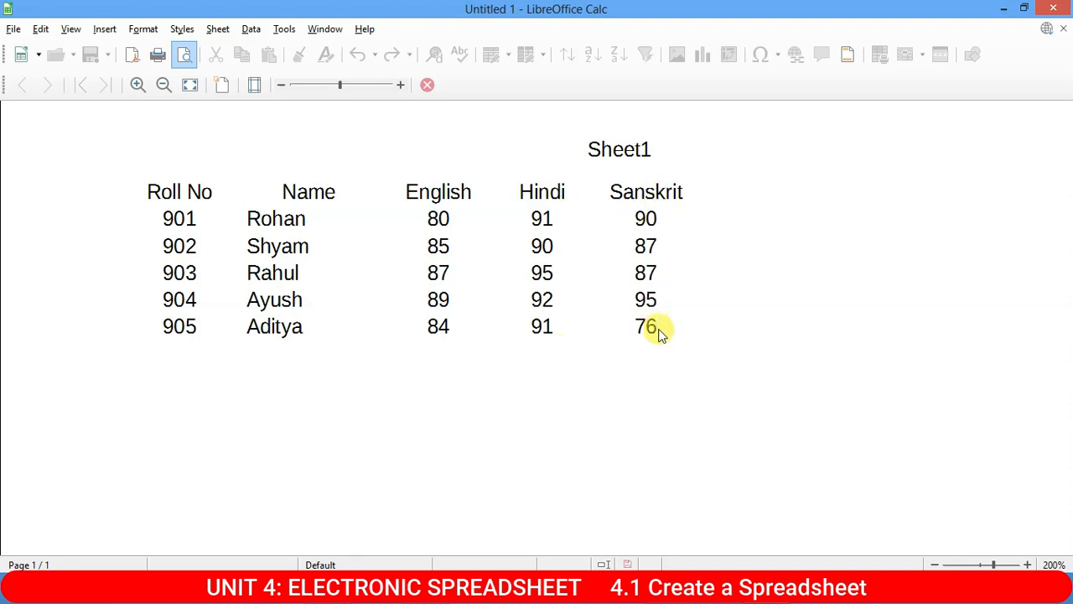
key("Escape")
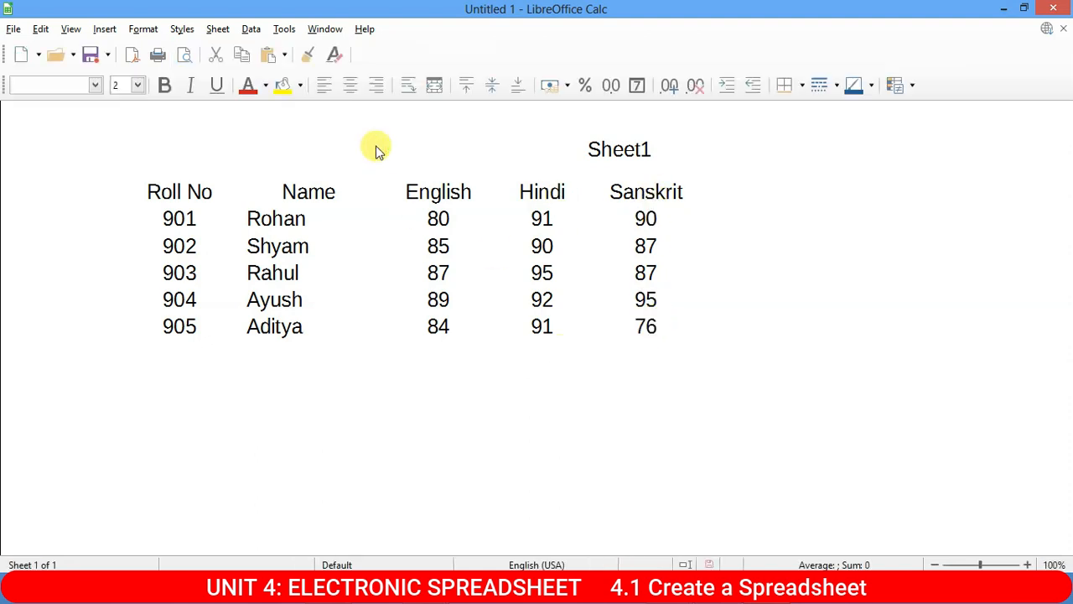
Insert a blank row above the headings and select A1:E1 in it.
left_click(256, 202)
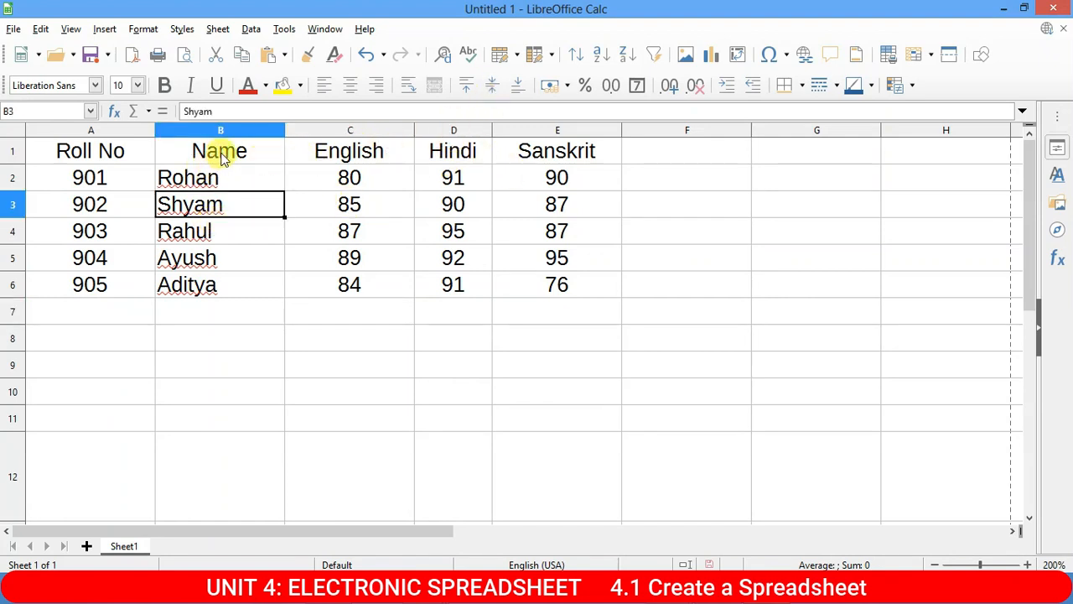
left_click(90, 150)
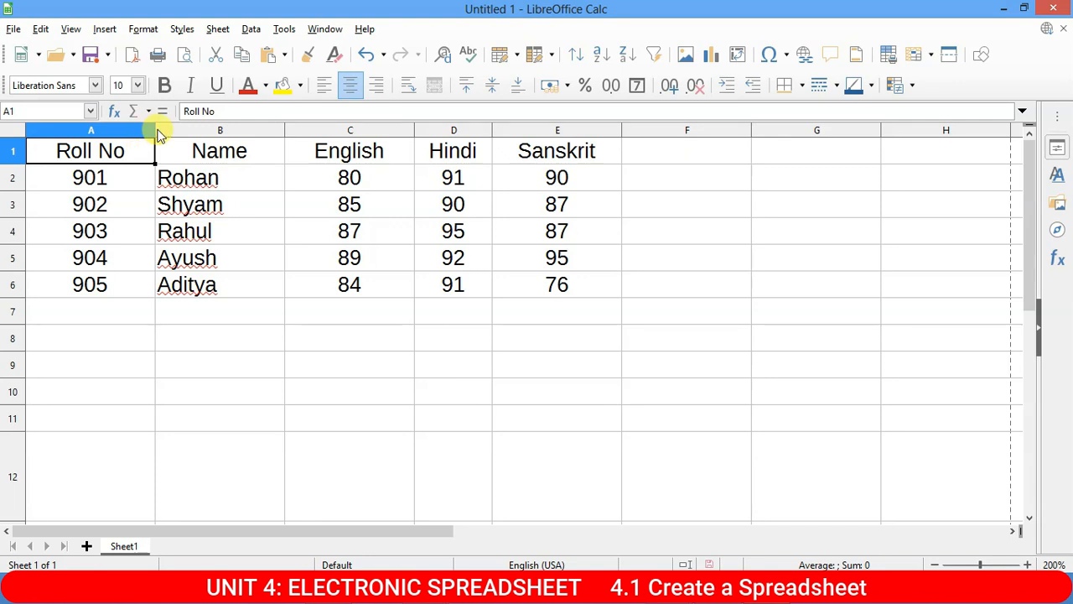
left_click(12, 153)
right_click(11, 153)
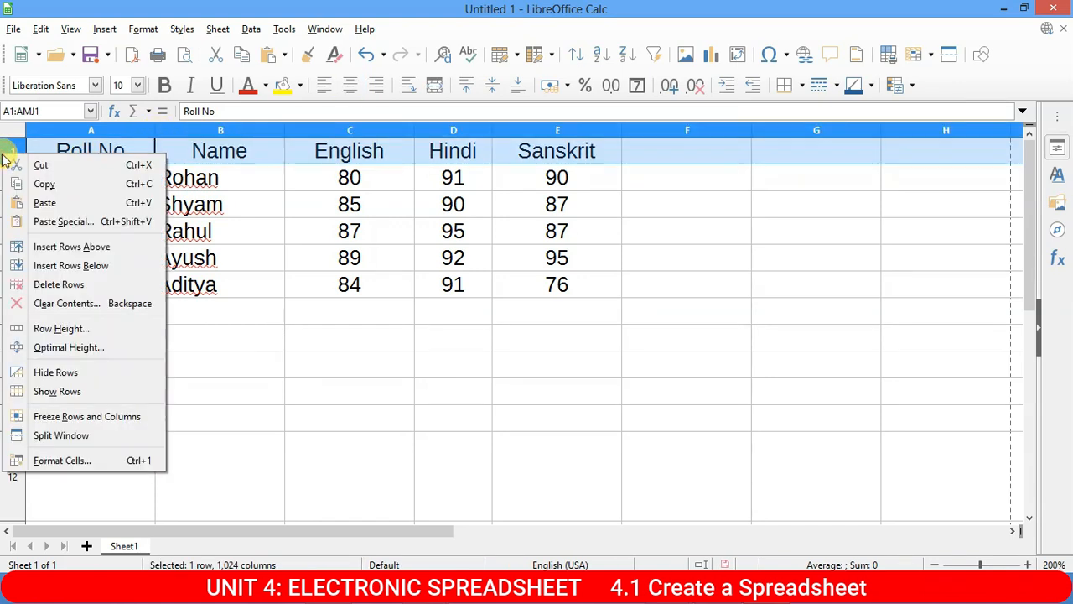
left_click(85, 250)
left_click(196, 148)
left_click(118, 149)
left_click_drag(117, 149, 551, 149)
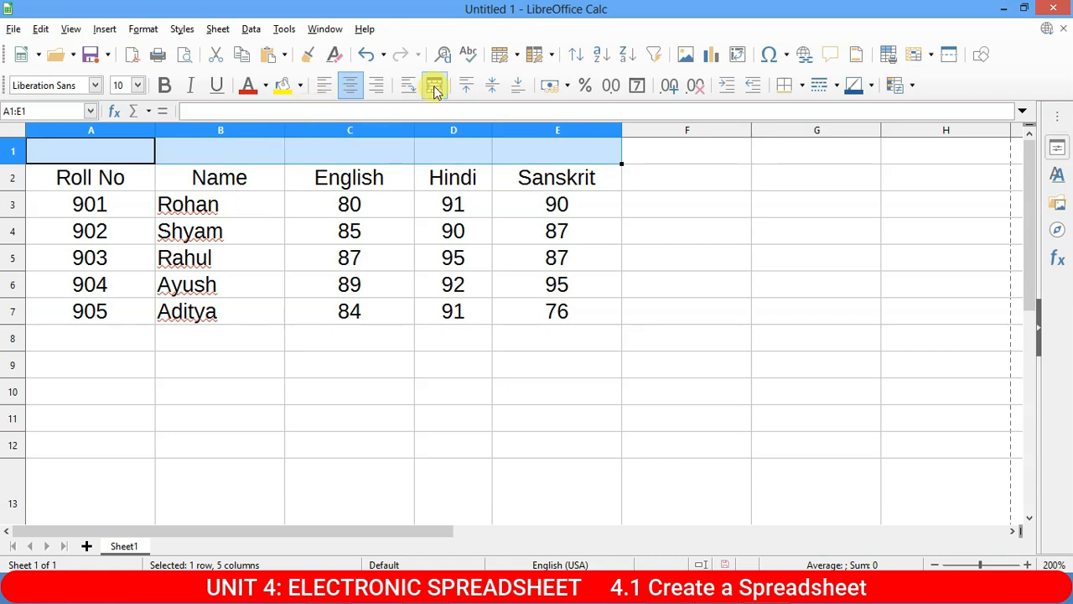
left_click(555, 230)
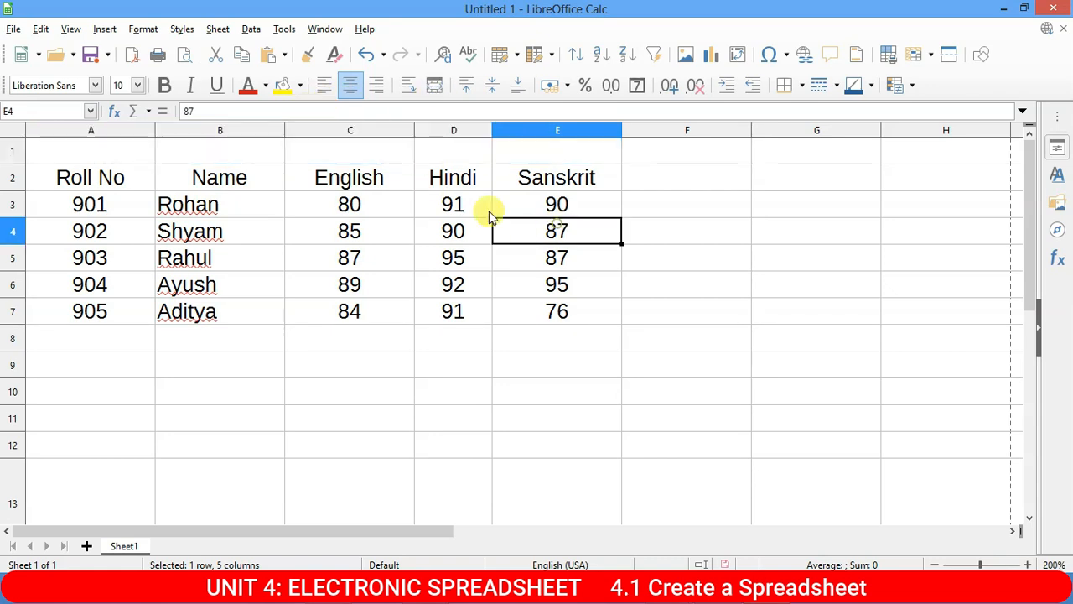
Type the title 'Result of Class 9' into cell A1.
left_click(106, 149)
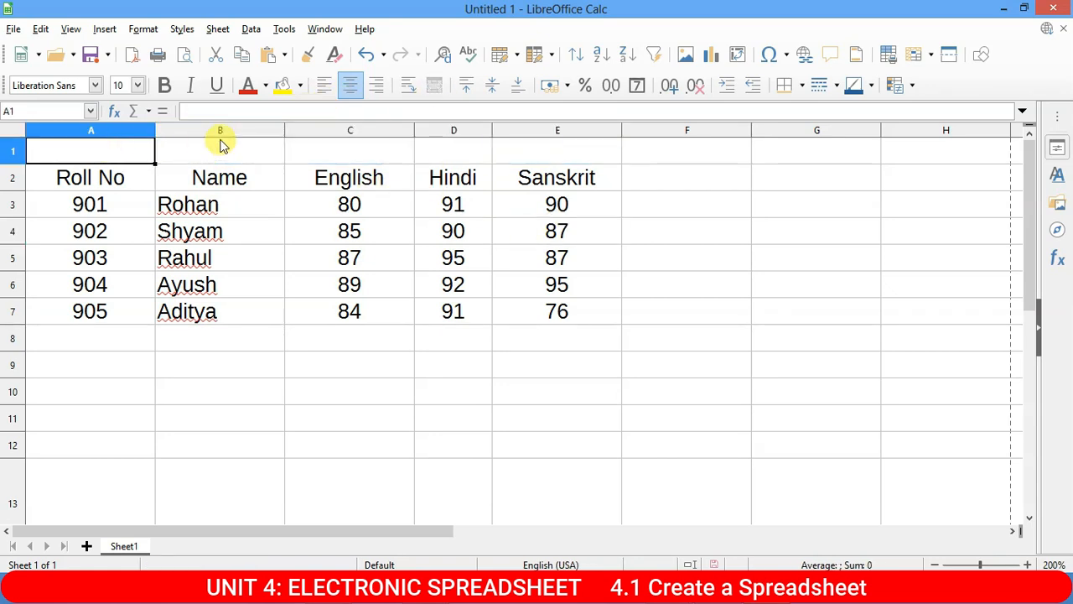
type("Res")
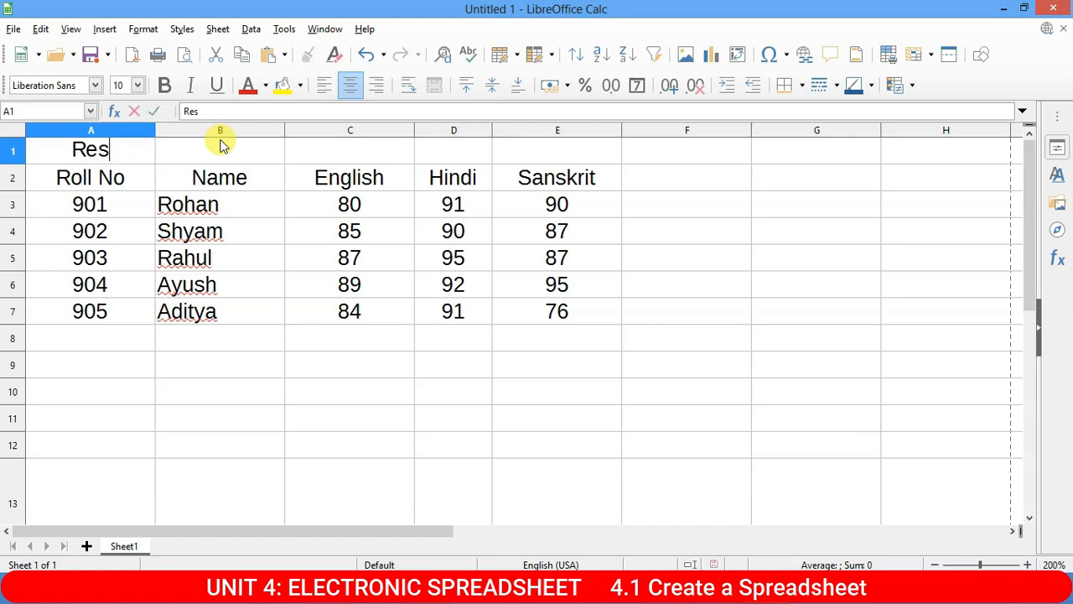
type("ult ")
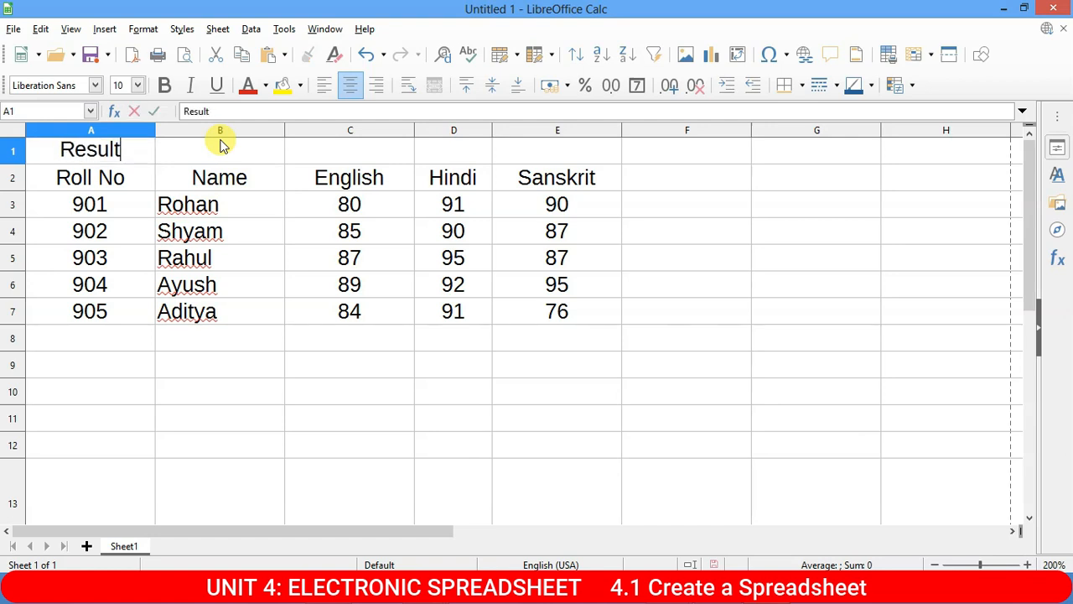
type("of")
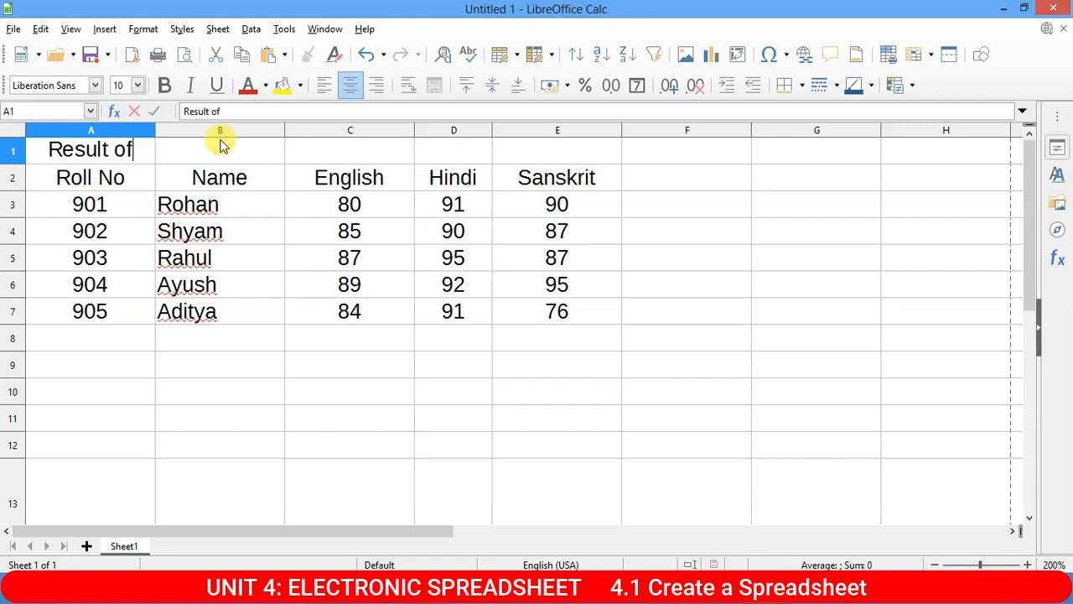
type(" Class")
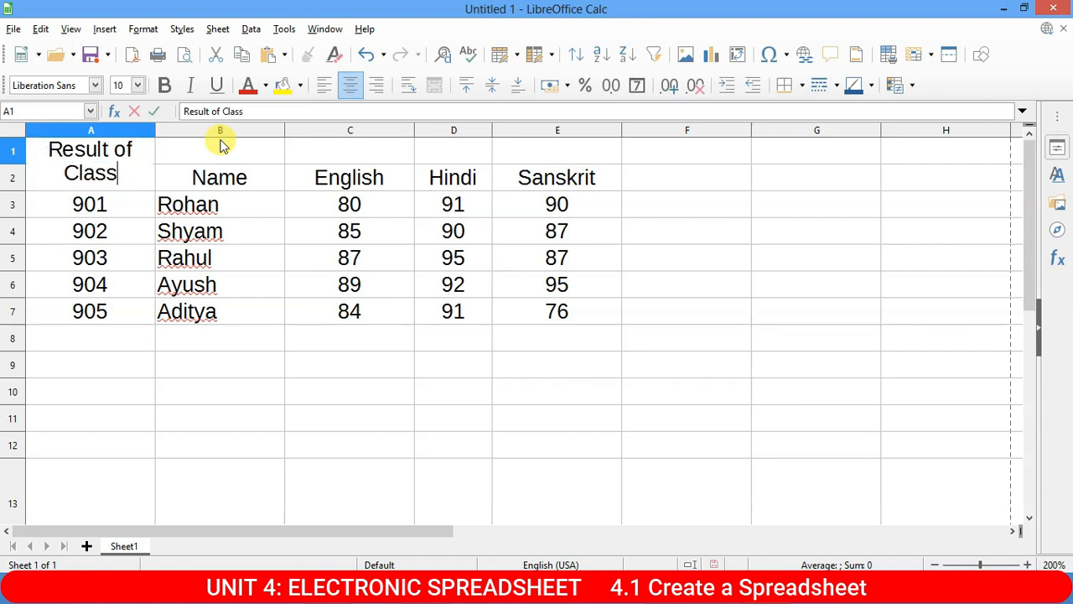
type(" 9")
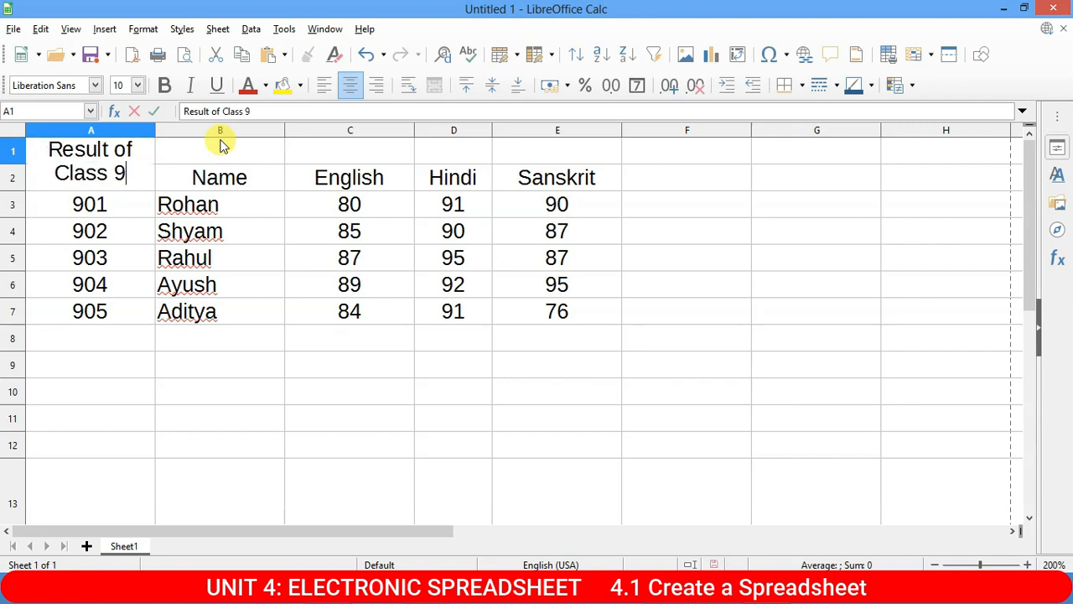
Merge and centre A1:E1 so 'Result of Class 9' spans the table width.
left_click(299, 256)
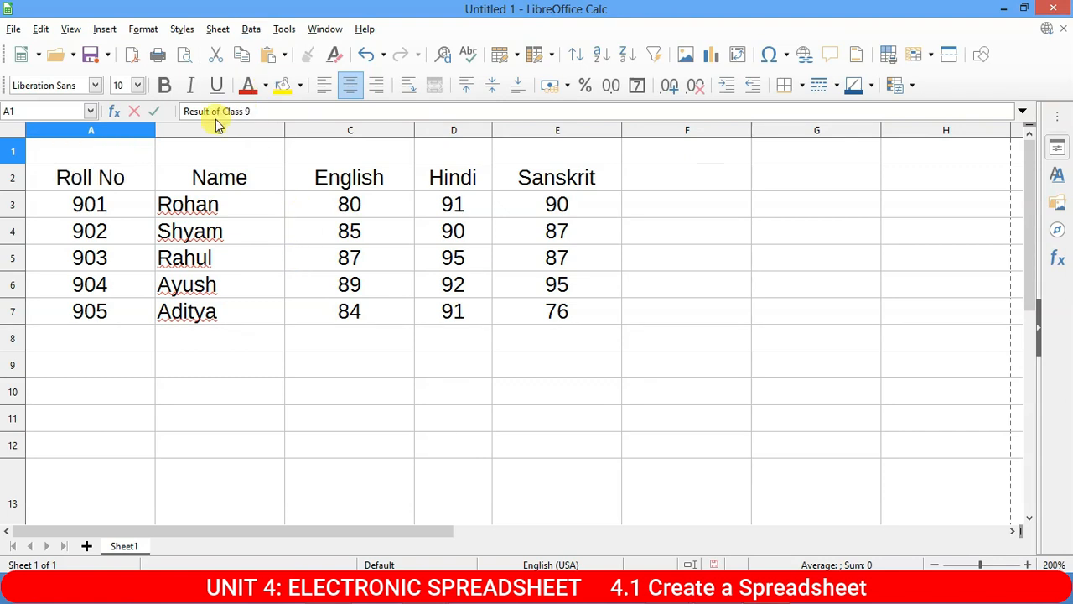
left_click(134, 151)
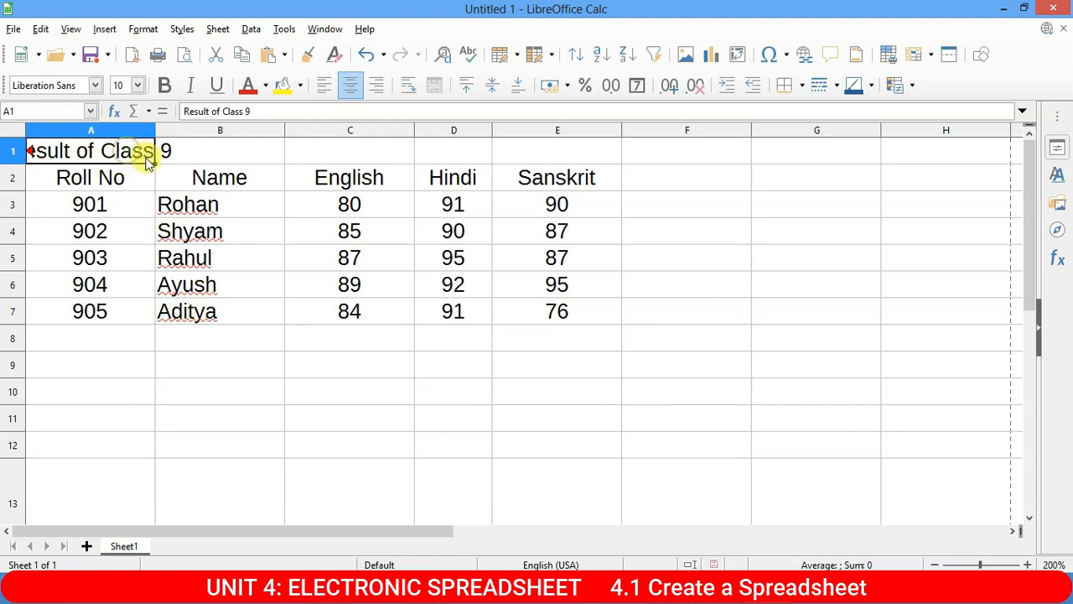
left_click_drag(134, 144, 193, 147)
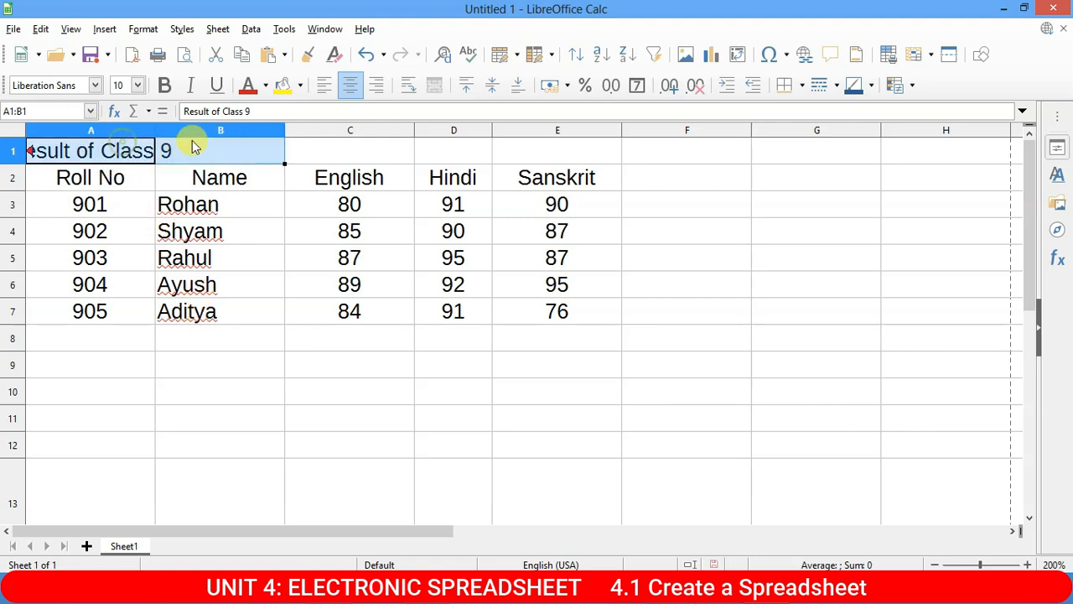
left_click(144, 149)
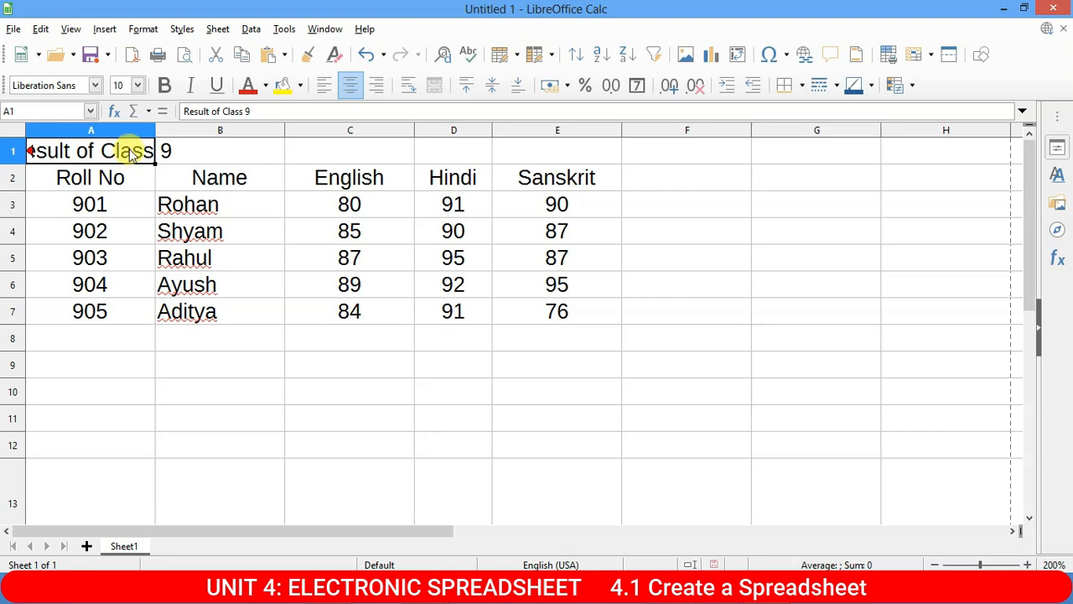
left_click_drag(129, 157, 547, 159)
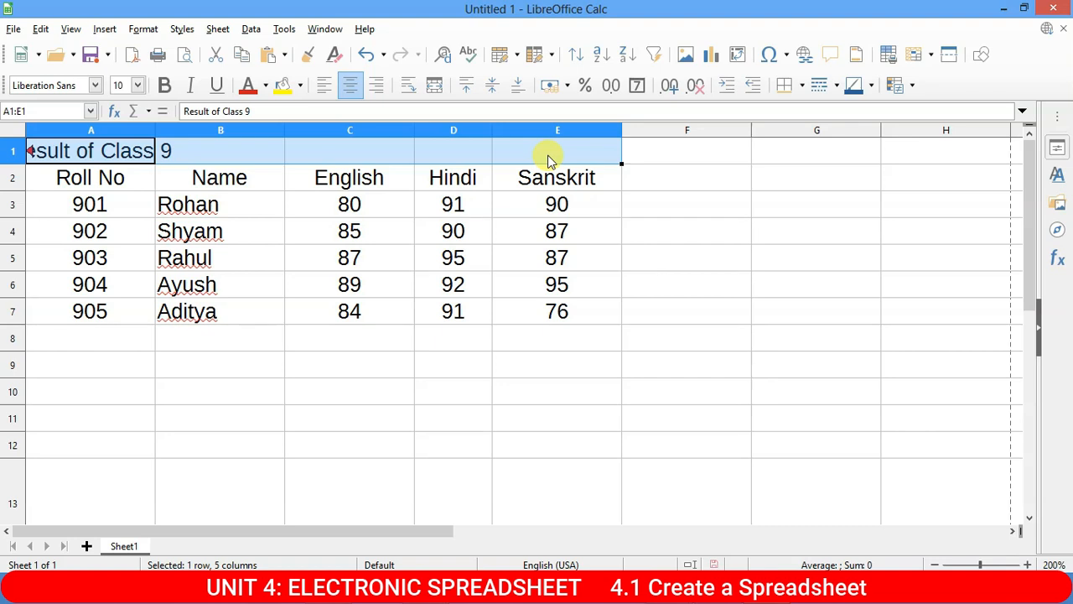
mouse_move(511, 153)
left_mouse_down()
mouse_move(103, 136)
mouse_move(528, 154)
left_mouse_up()
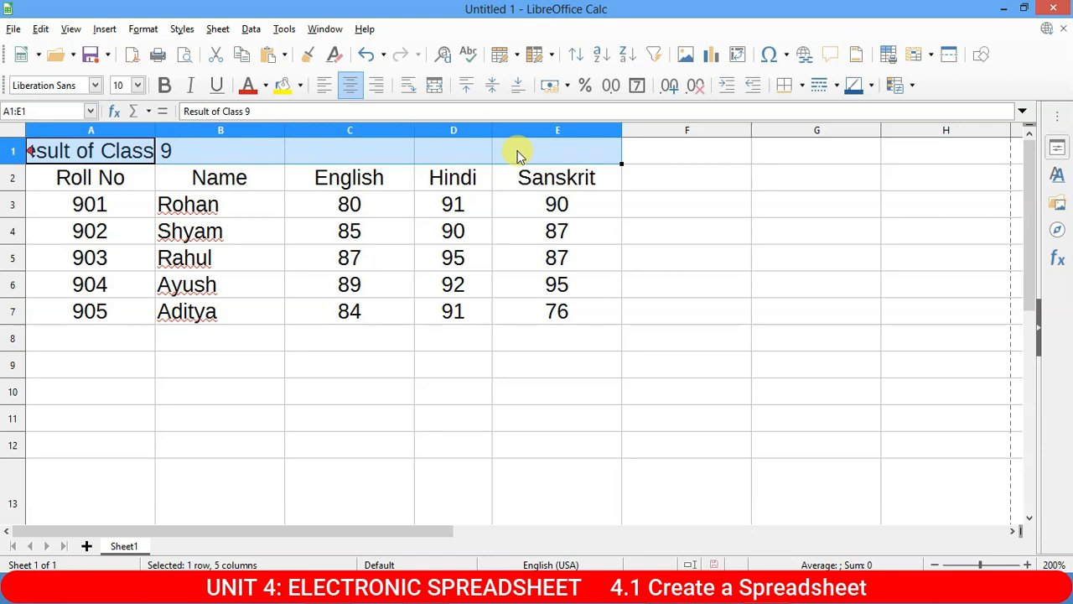
left_click_drag(517, 156, 597, 162)
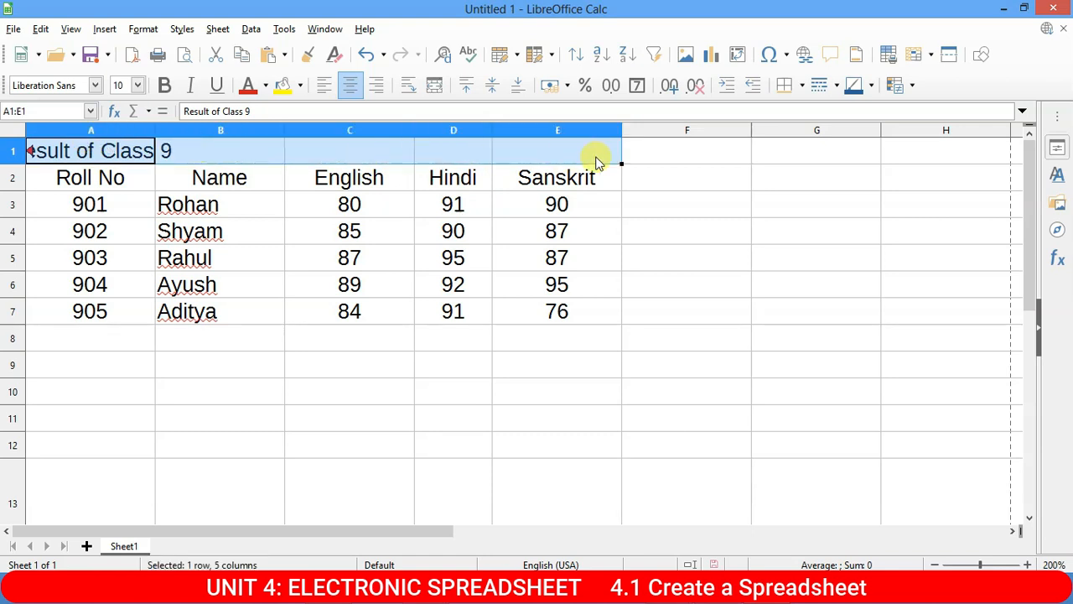
left_click(433, 87)
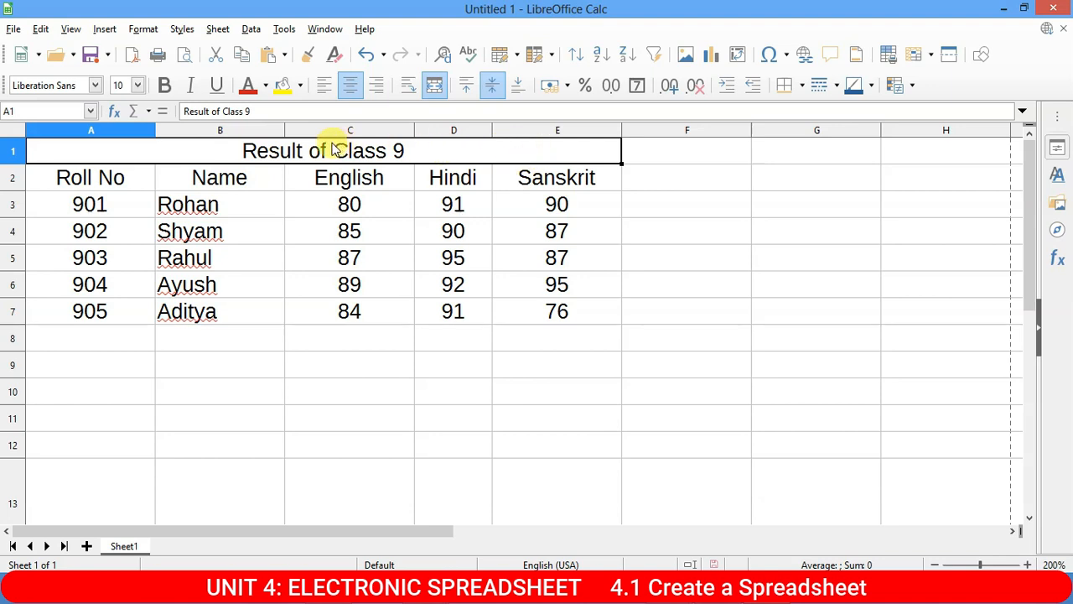
left_click(451, 336)
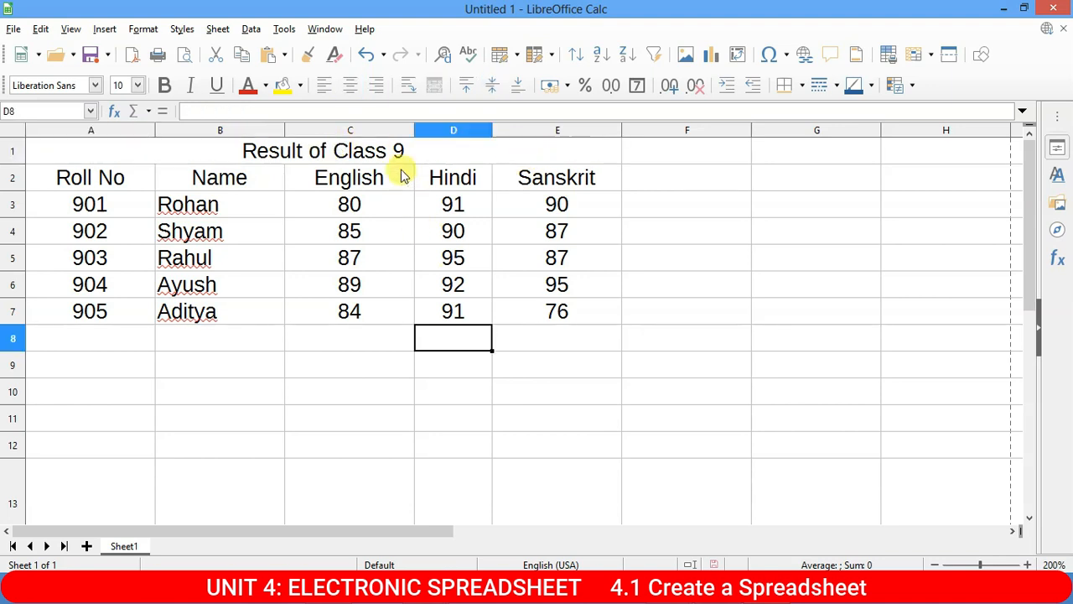
scroll(595, 347, "down", 3)
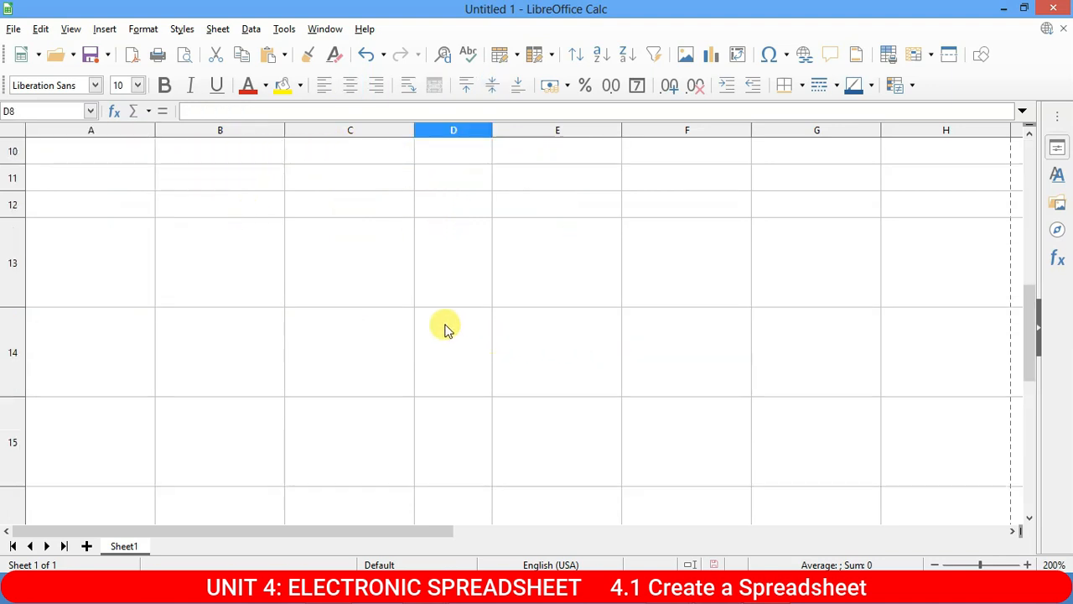
left_click_drag(580, 254, 694, 419)
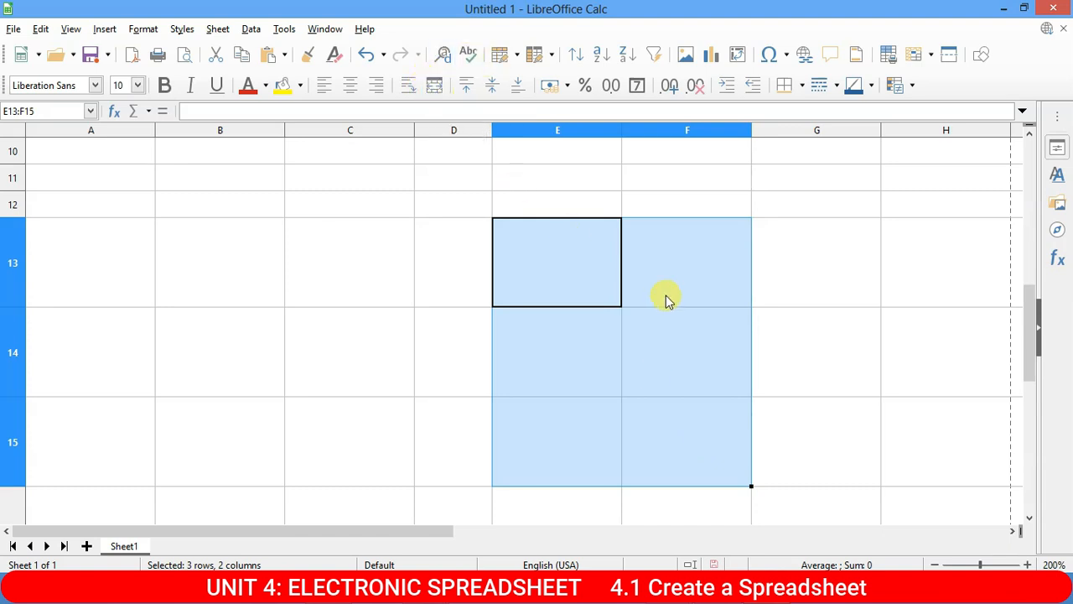
left_click_drag(578, 248, 680, 282)
left_click(421, 246)
left_click_drag(451, 245, 723, 447)
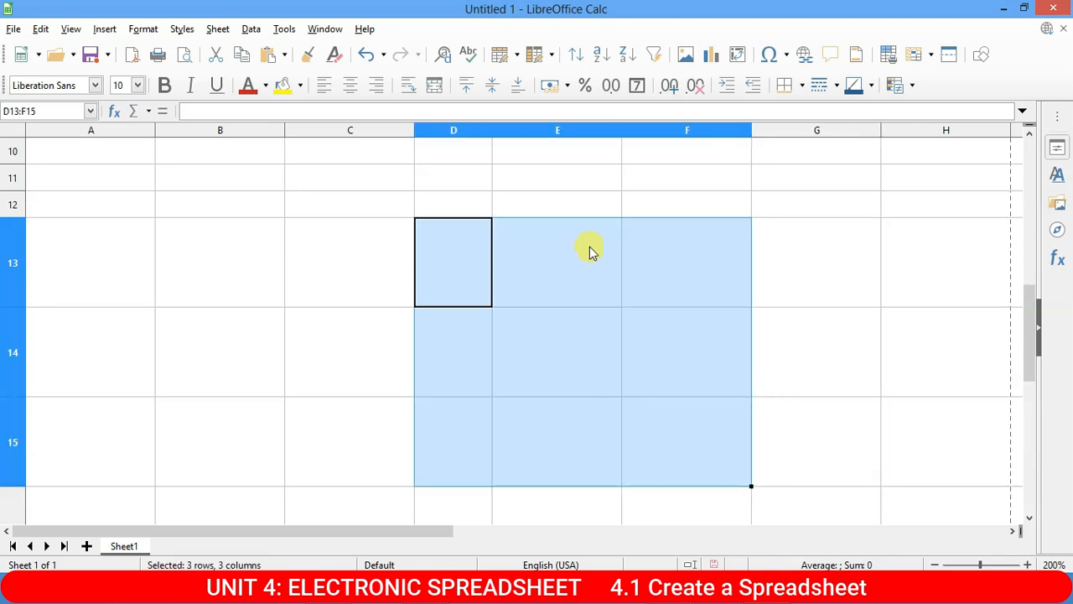
left_click(435, 87)
left_click(435, 86)
left_click(435, 87)
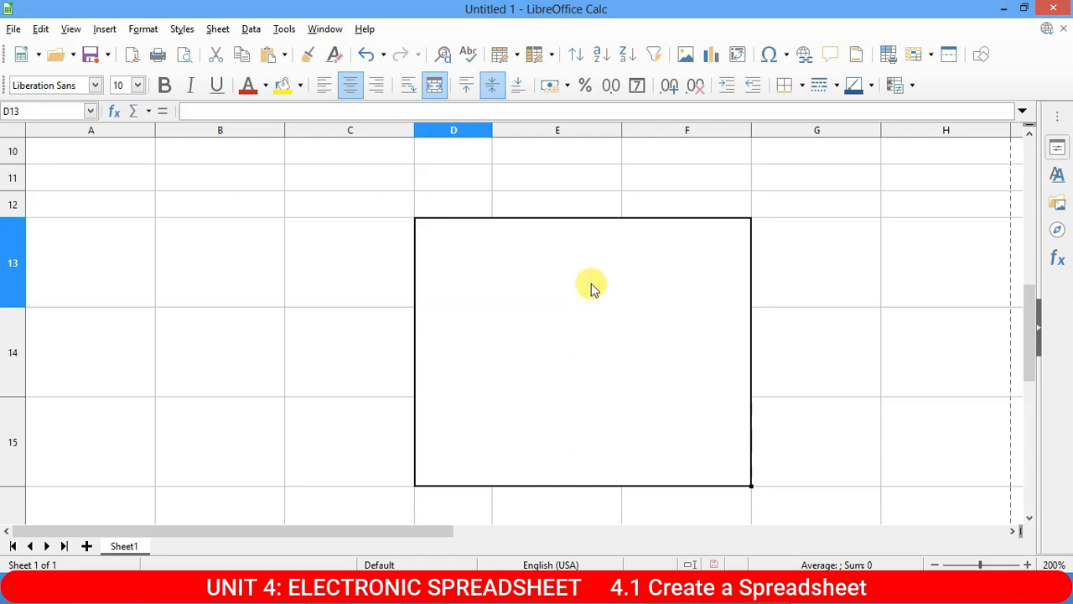
left_click(435, 85)
left_click(882, 383)
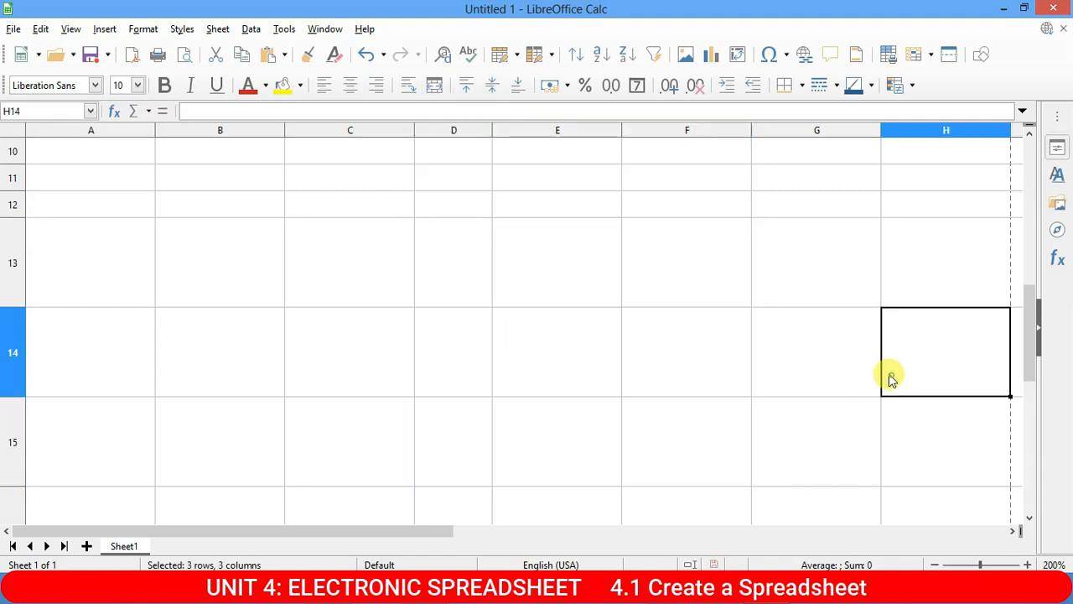
left_click_drag(480, 266, 681, 425)
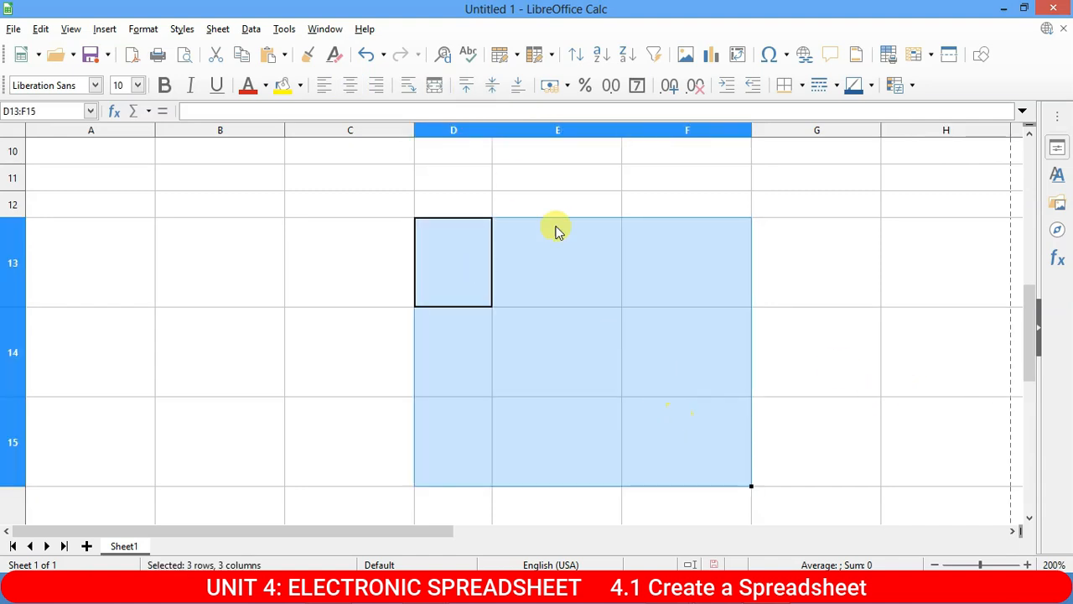
left_click(436, 85)
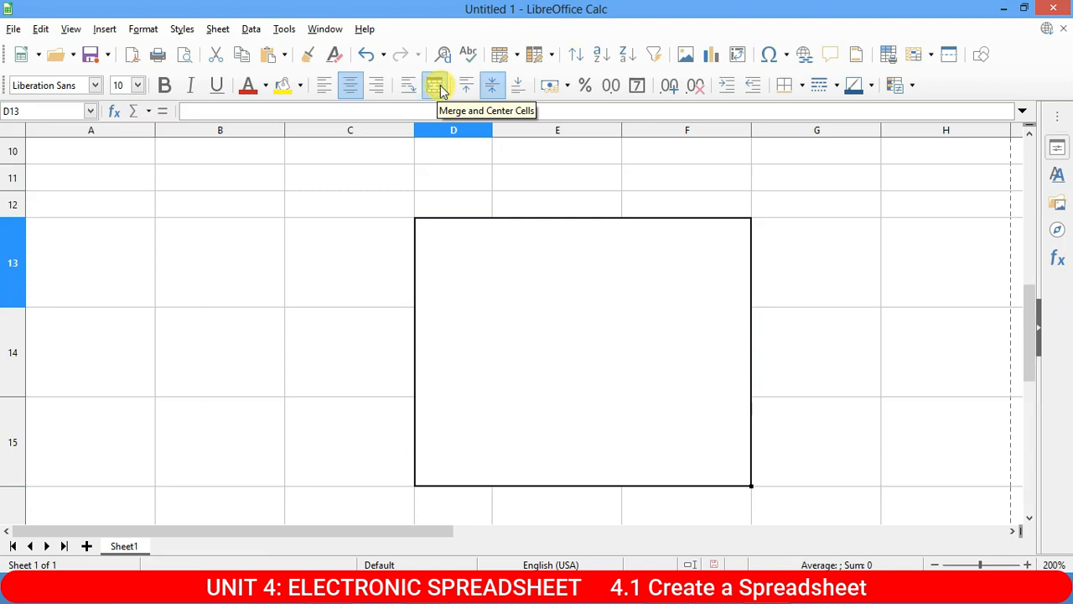
left_click(440, 85)
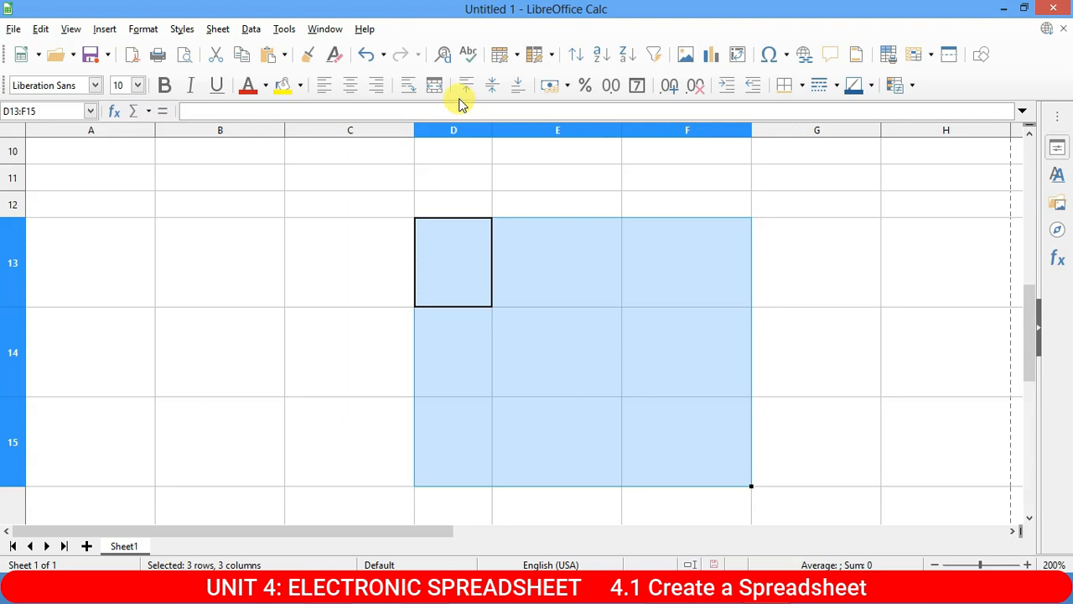
scroll(316, 419, "up", 3)
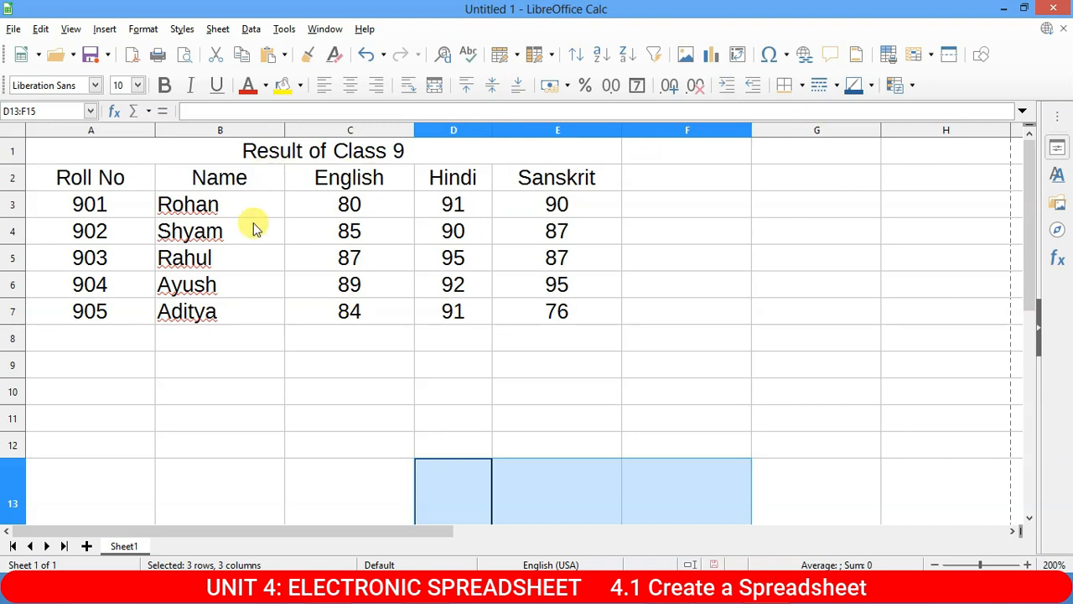
Apply All Borders to every cell of the marks table A2:E7.
left_click_drag(149, 178, 528, 312)
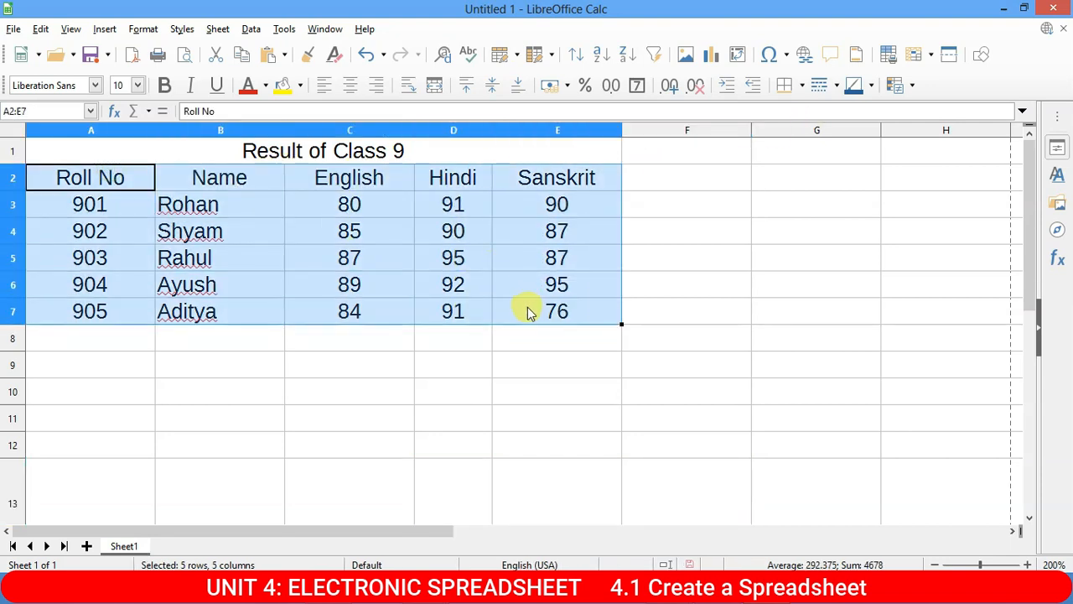
left_click(801, 86)
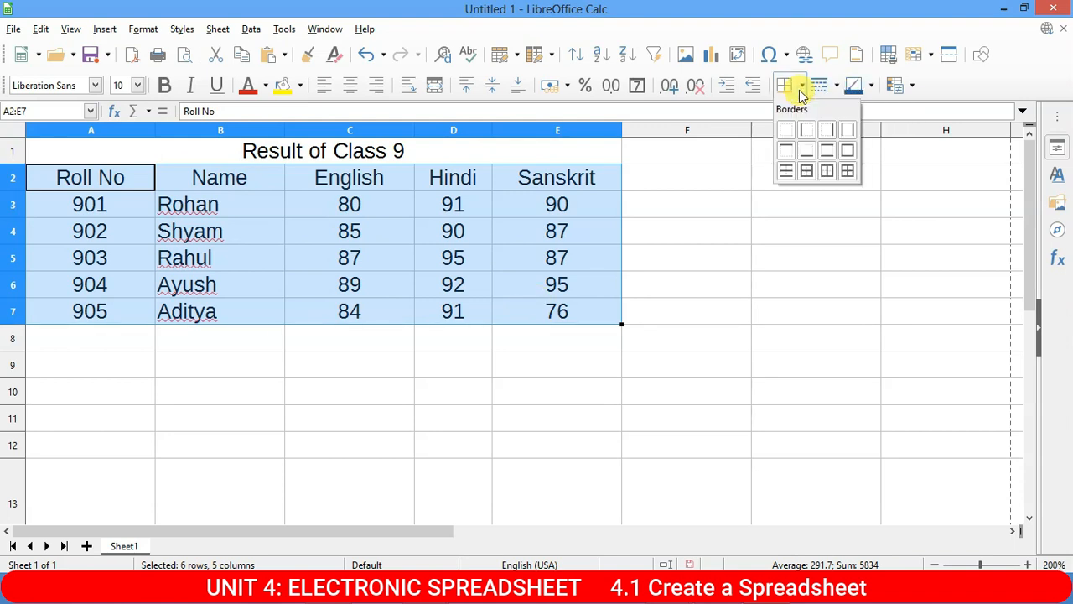
left_click(846, 171)
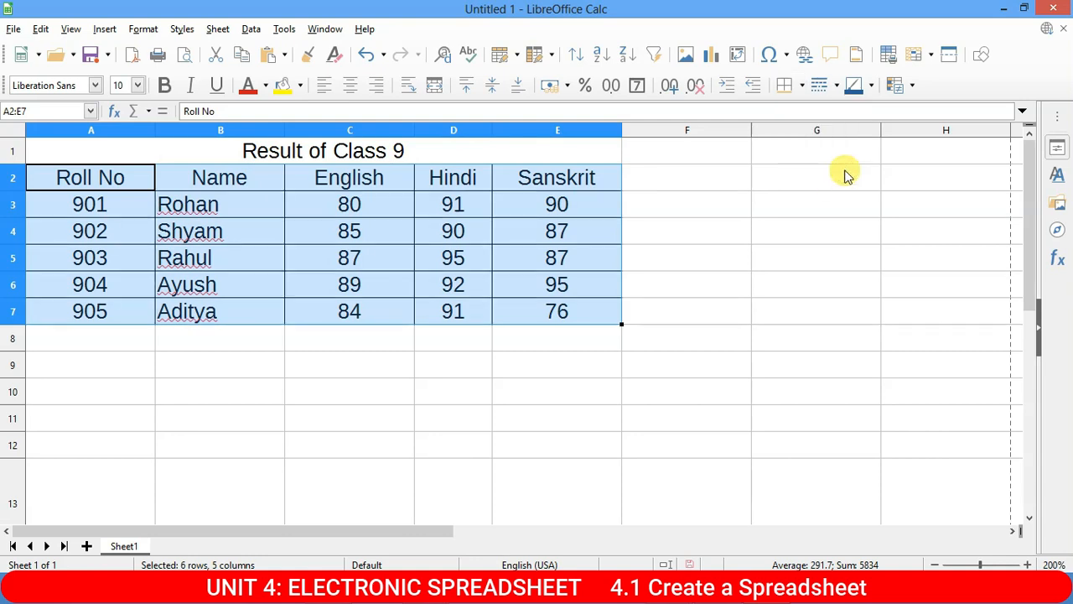
left_click(728, 231)
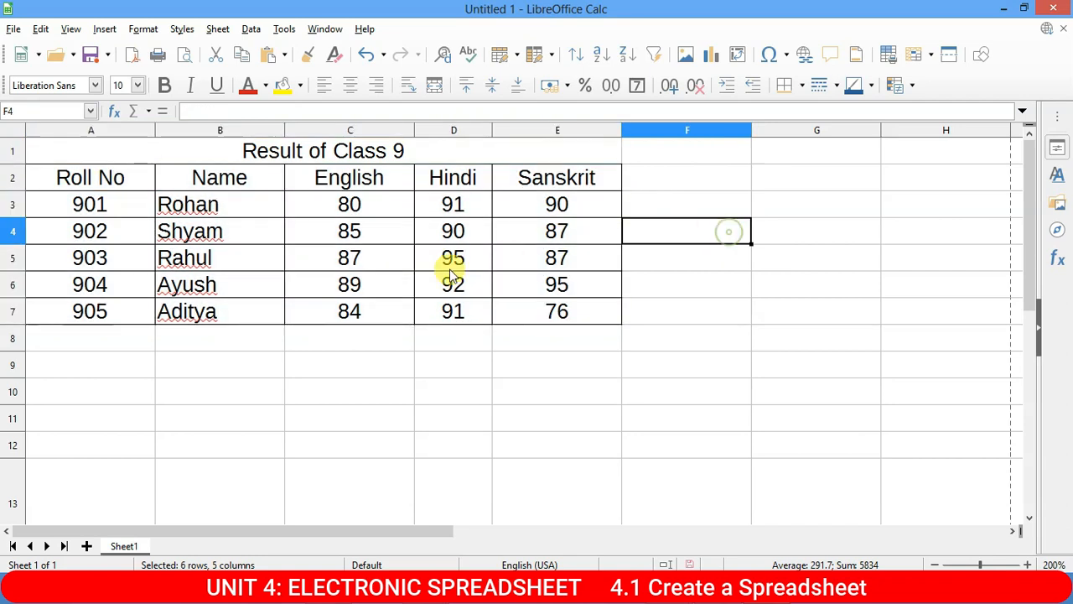
left_click(254, 211)
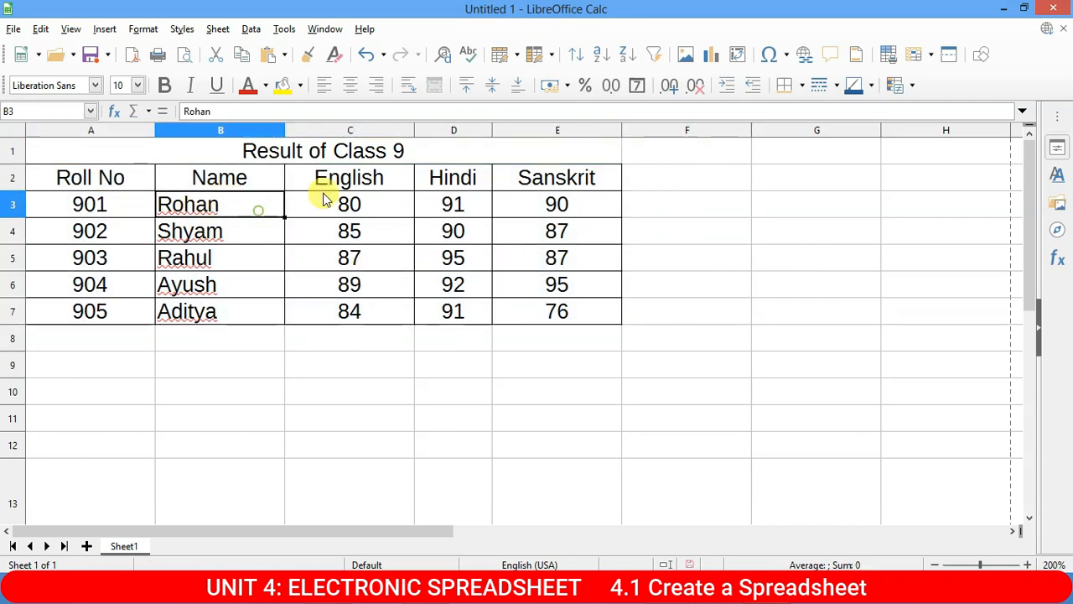
Open File > Print Preview and zoom in on the bordered table.
left_click(13, 28)
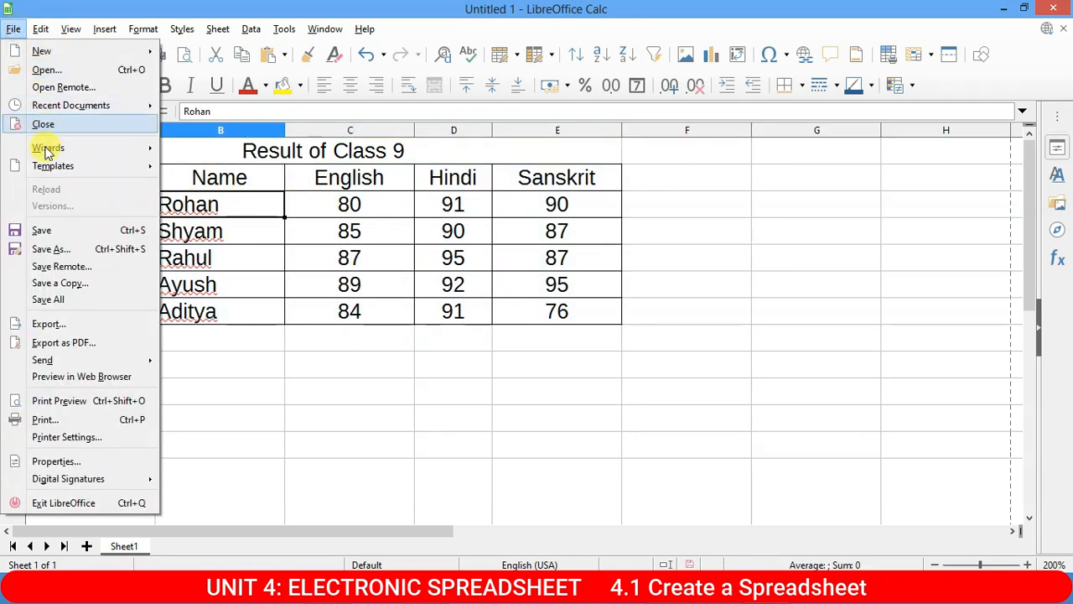
left_click(59, 401)
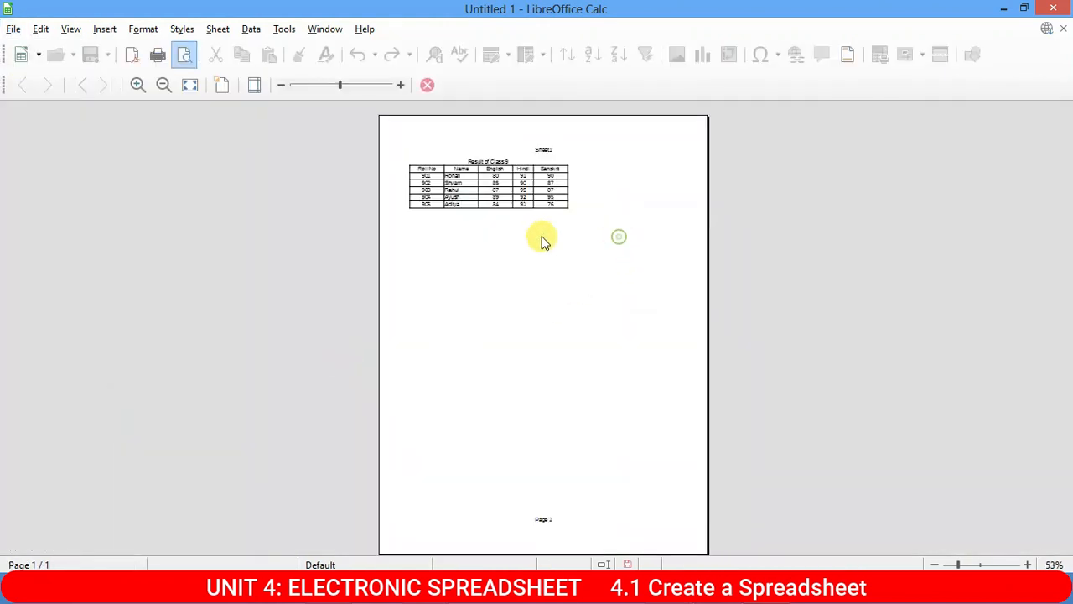
scroll(541, 237, "up", 11)
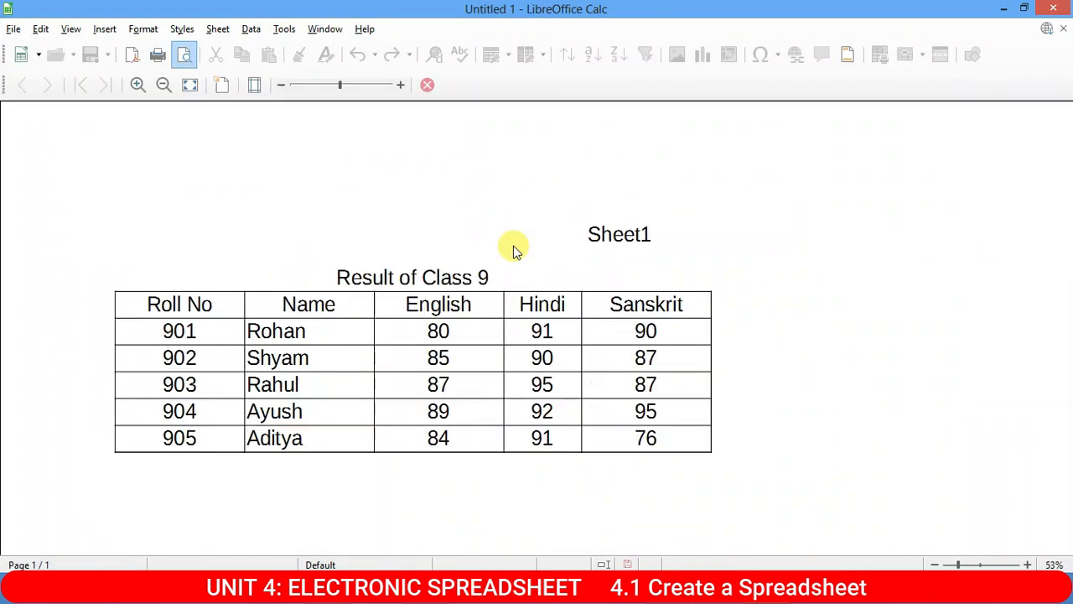
scroll(503, 271, "down", 3)
scroll(503, 271, "up", 3)
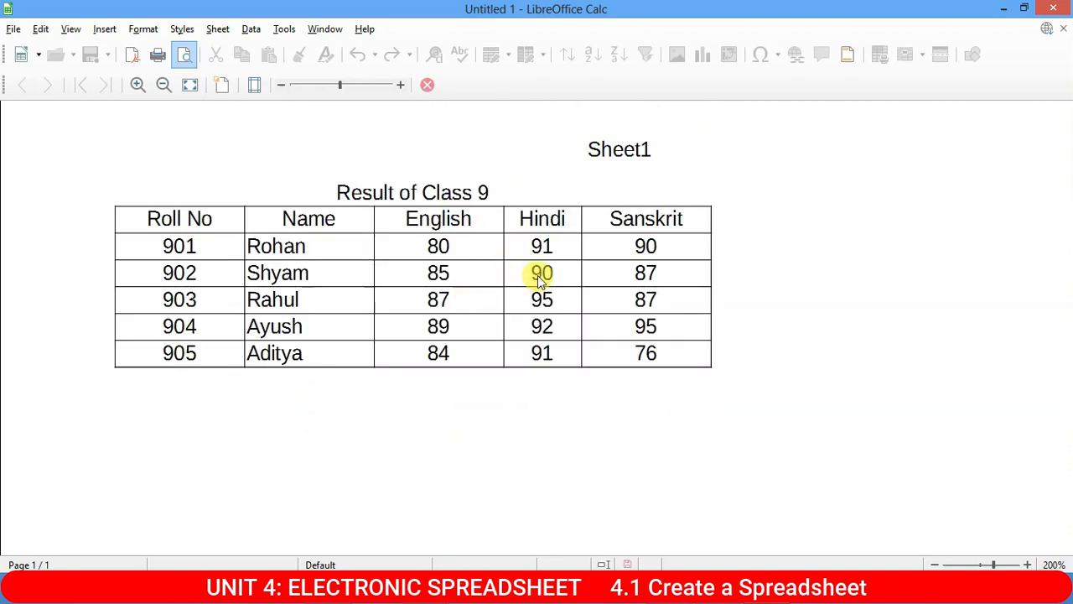
scroll(536, 276, "up", 2)
scroll(575, 271, "up", 1)
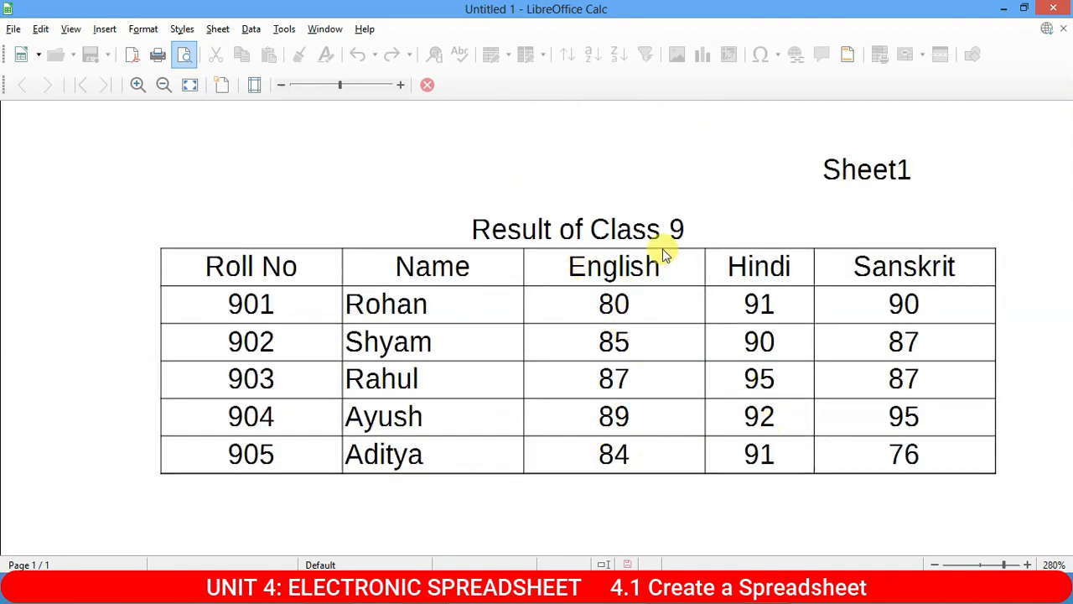
scroll(609, 243, "down", 1)
scroll(628, 268, "up", 1)
Close the print preview and select the English marks in C3:C7.
key("ctrl+shift+o")
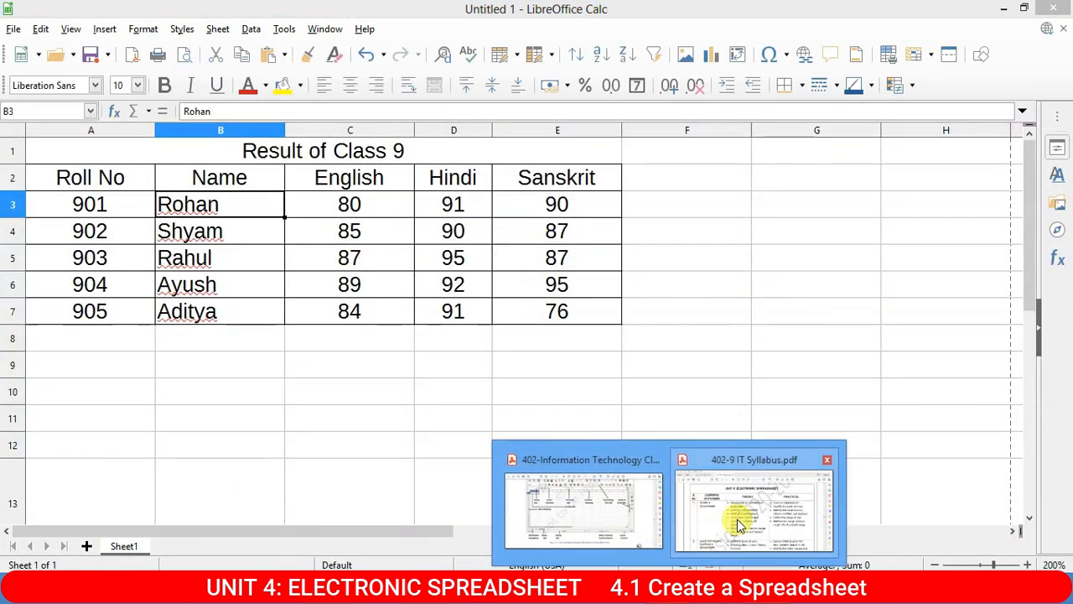
left_click(735, 518)
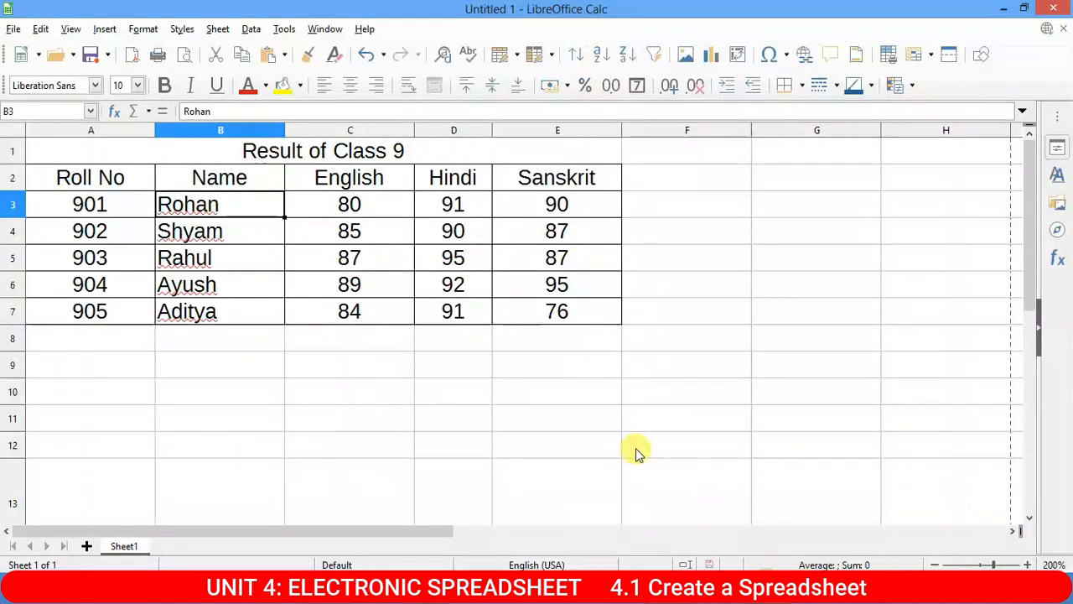
left_click(353, 333)
left_click_drag(369, 201, 366, 313)
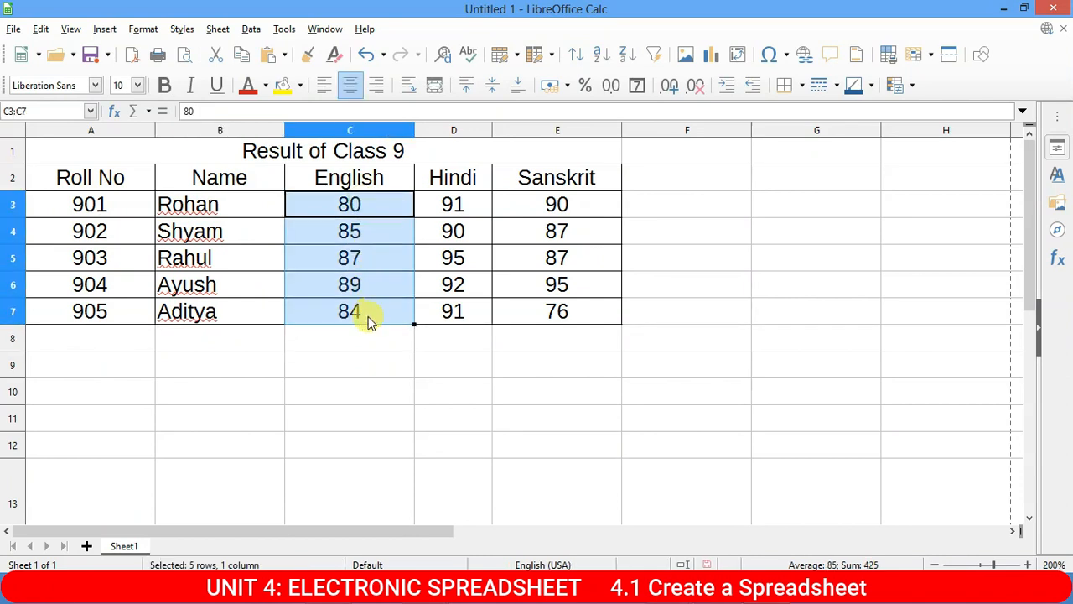
left_click(379, 211)
left_click(670, 214)
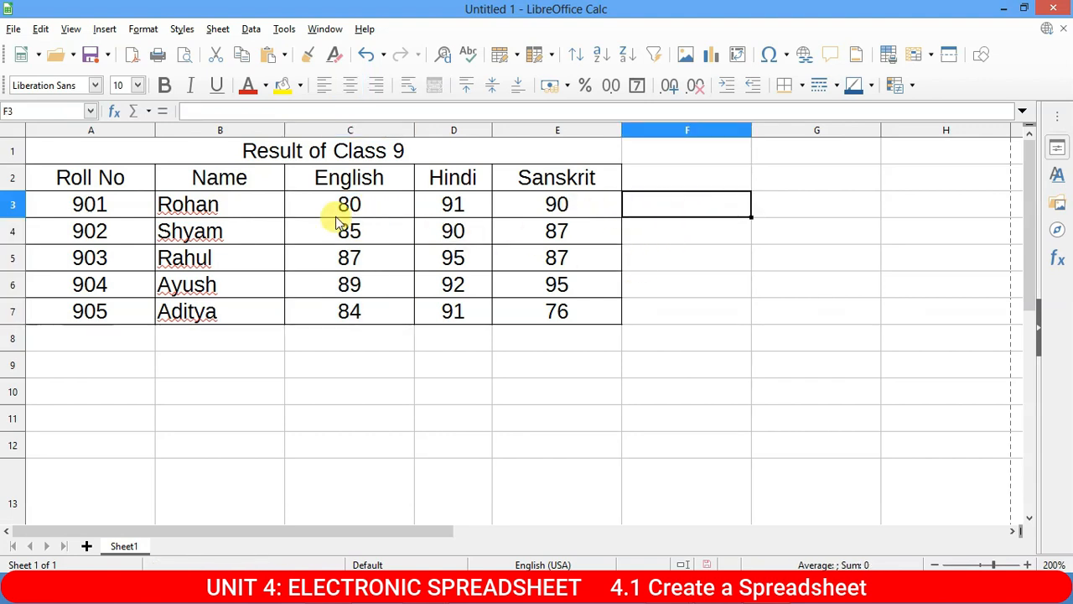
left_click_drag(345, 207, 350, 310)
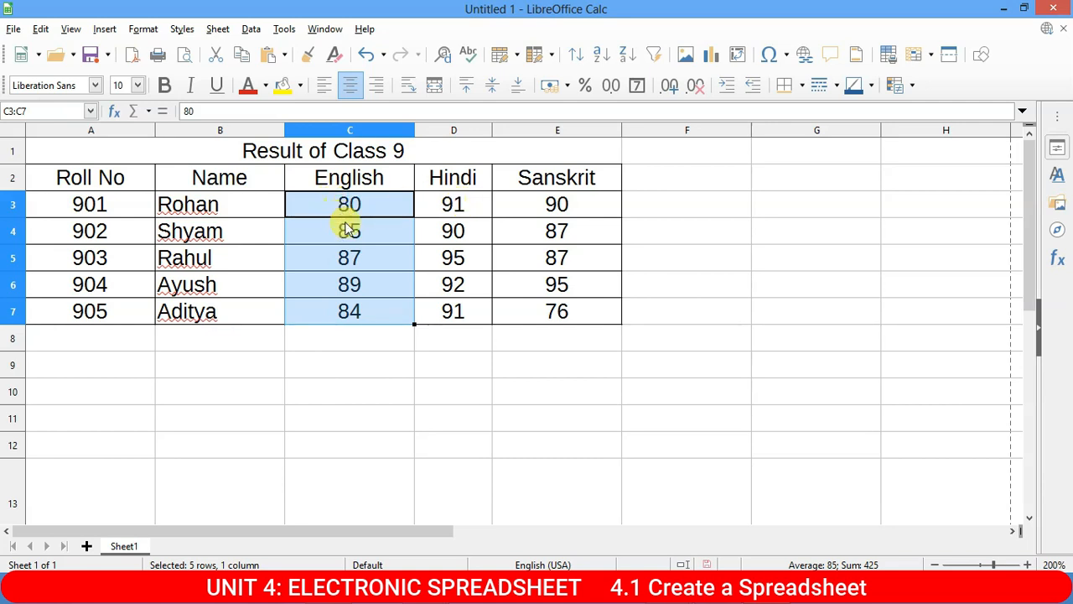
left_click(459, 392)
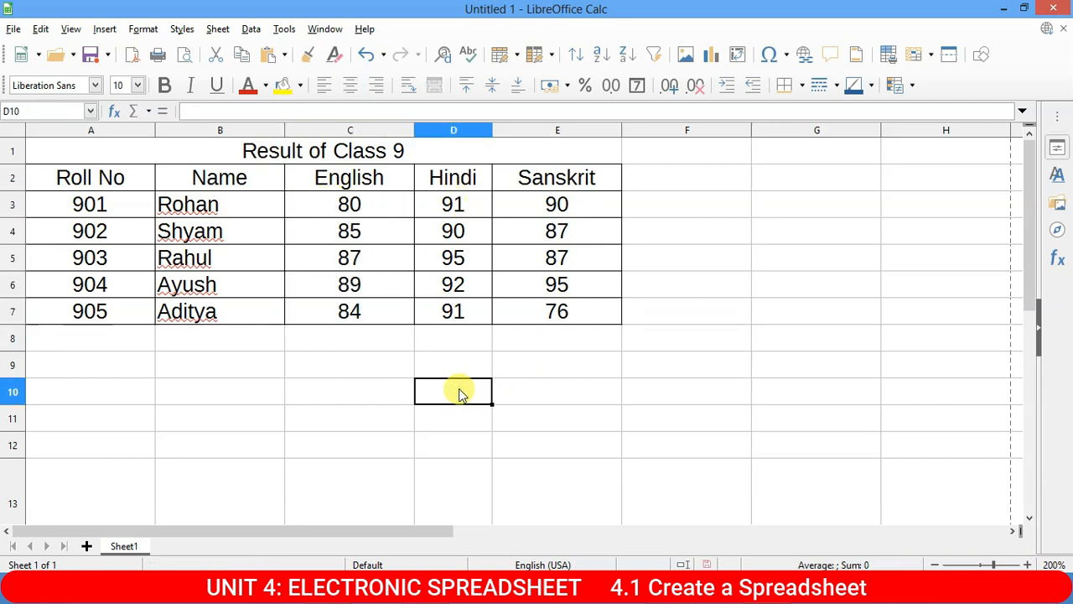
left_click_drag(369, 210, 375, 311)
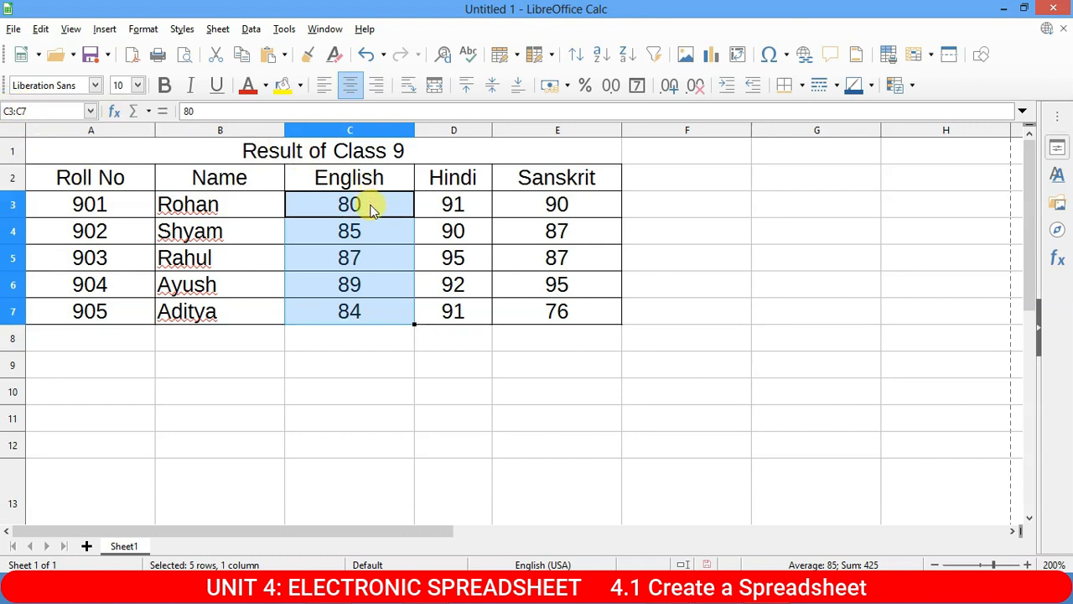
left_click(206, 230)
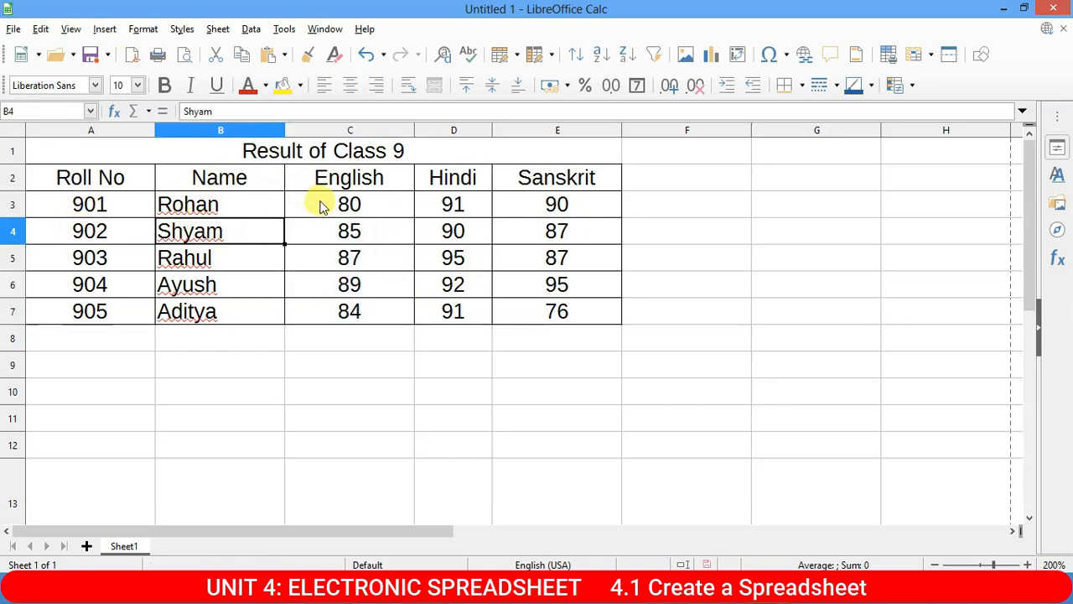
left_click_drag(345, 206, 353, 310)
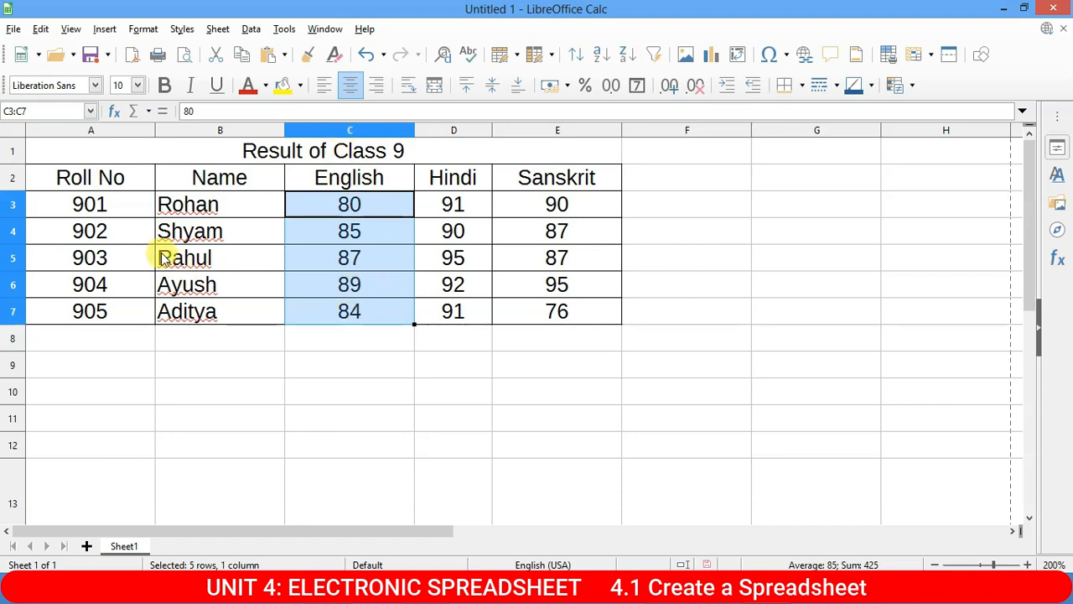
left_click(138, 233)
left_click_drag(126, 238, 586, 235)
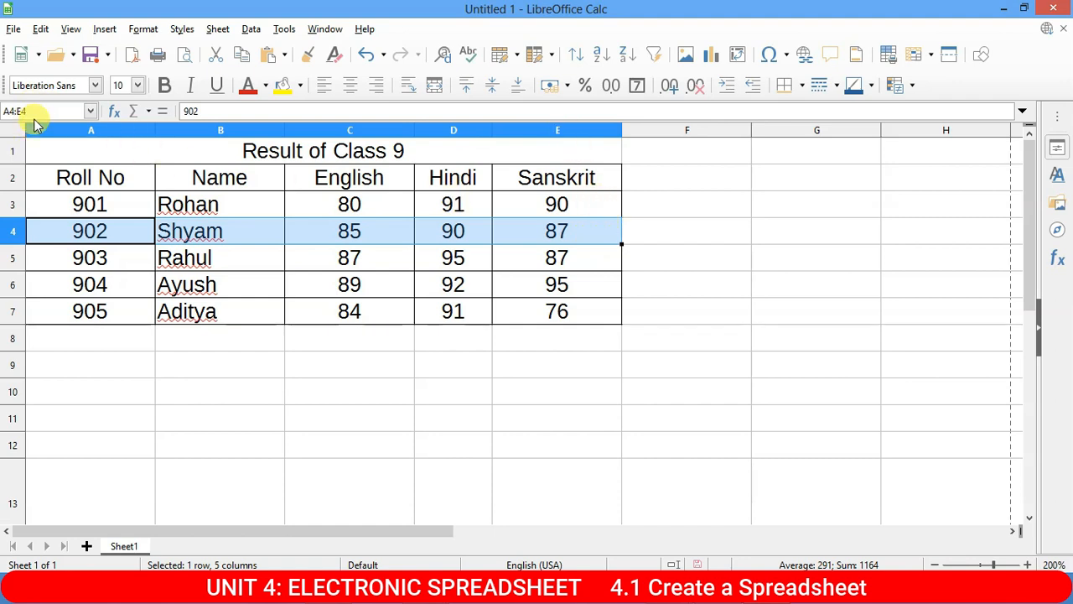
left_click(379, 205)
left_click_drag(381, 235, 383, 311)
left_click_drag(69, 229, 506, 231)
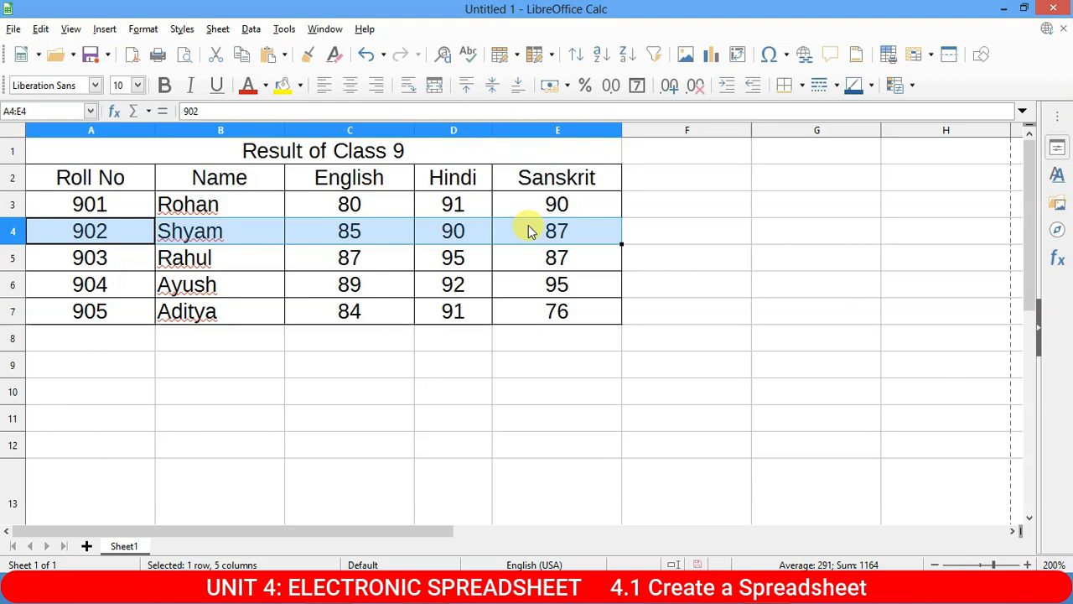
left_click_drag(362, 209, 361, 306)
left_click_drag(92, 257, 556, 259)
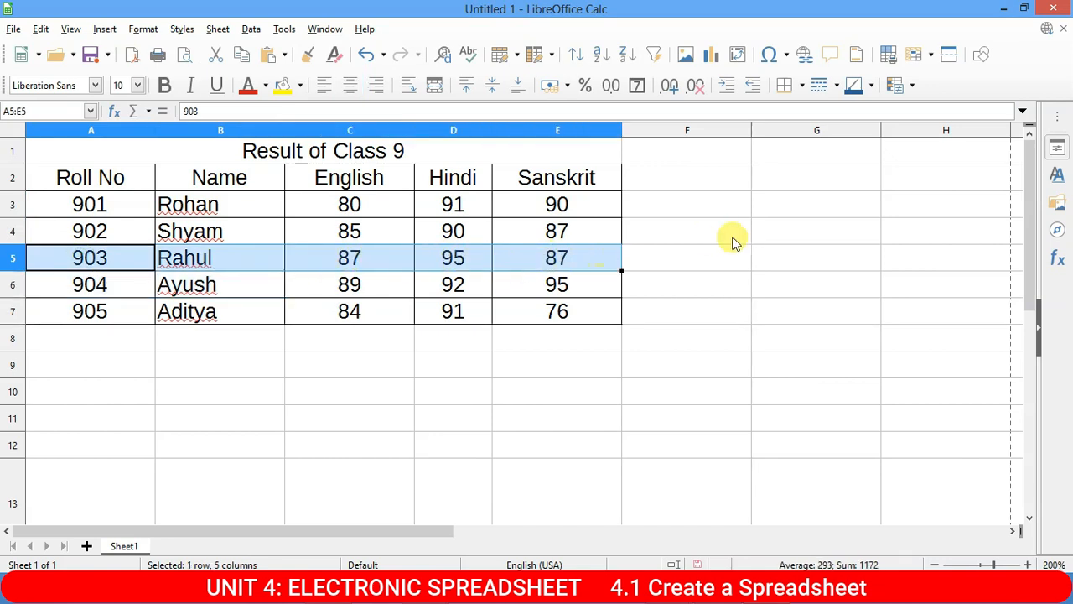
left_click(704, 232)
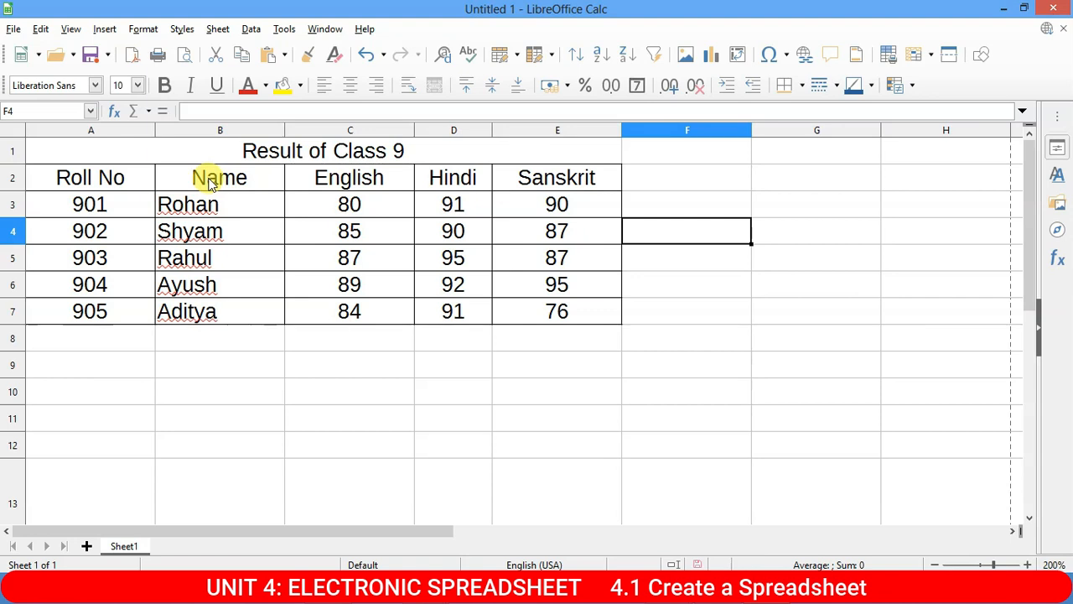
left_click(71, 206)
left_click_drag(71, 206, 564, 312)
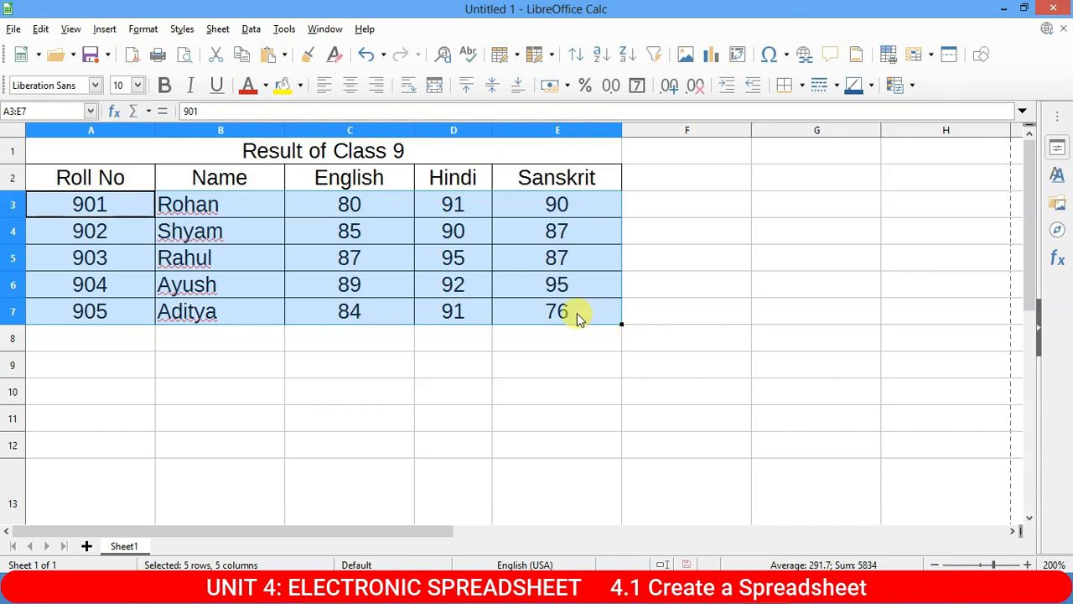
left_click(88, 206)
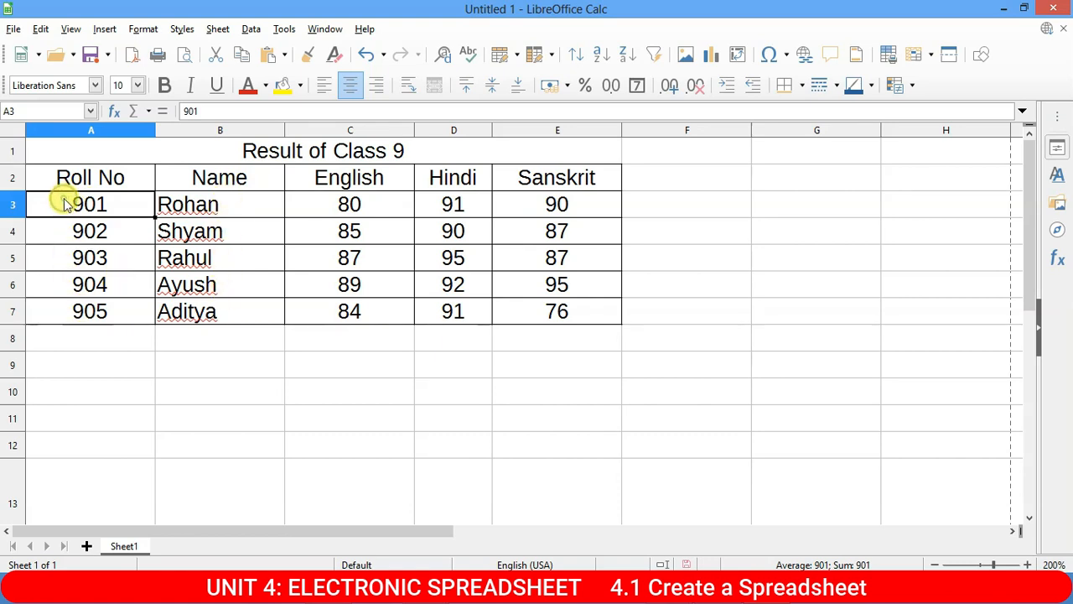
left_click(593, 314)
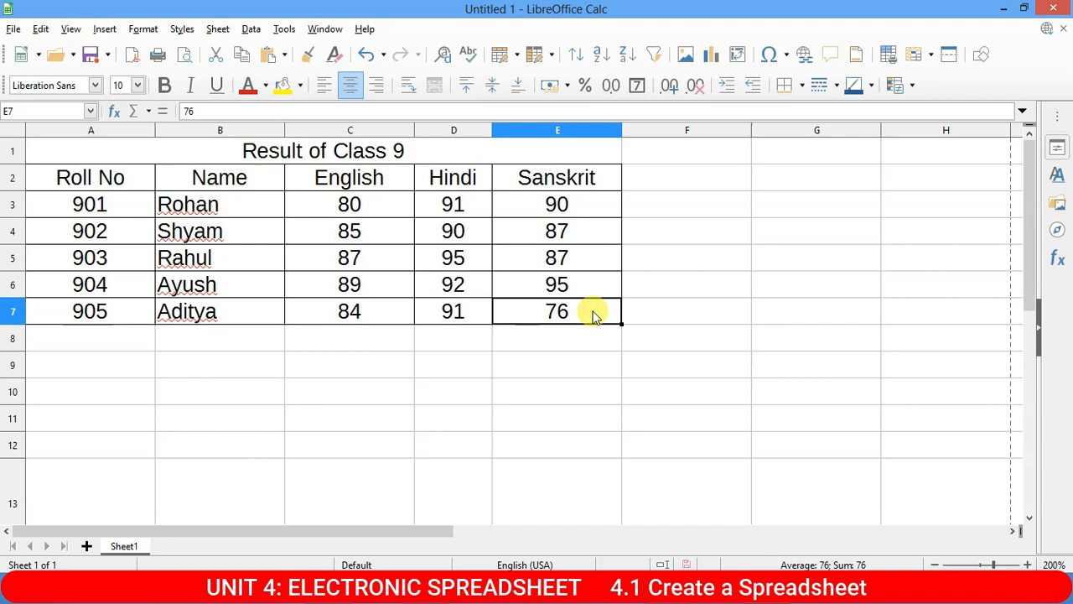
left_click(70, 209)
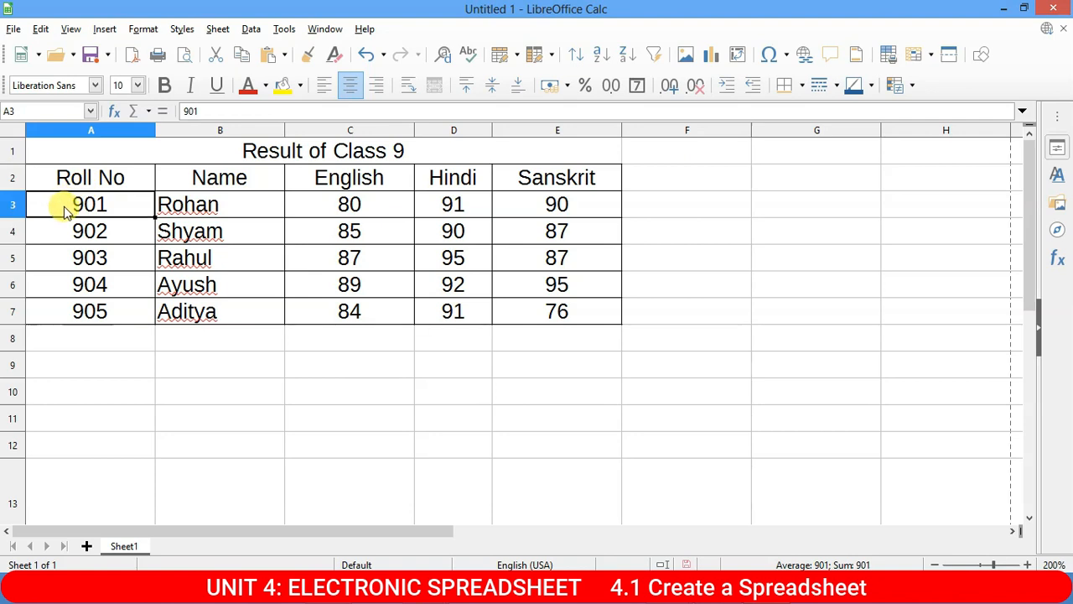
left_click_drag(65, 209, 554, 309)
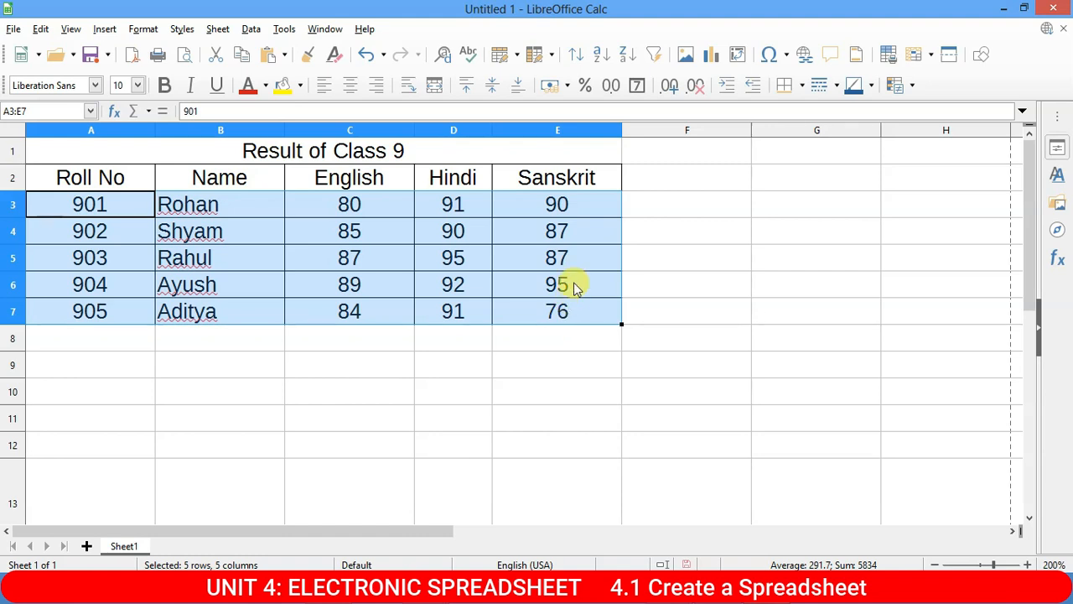
left_click(662, 261)
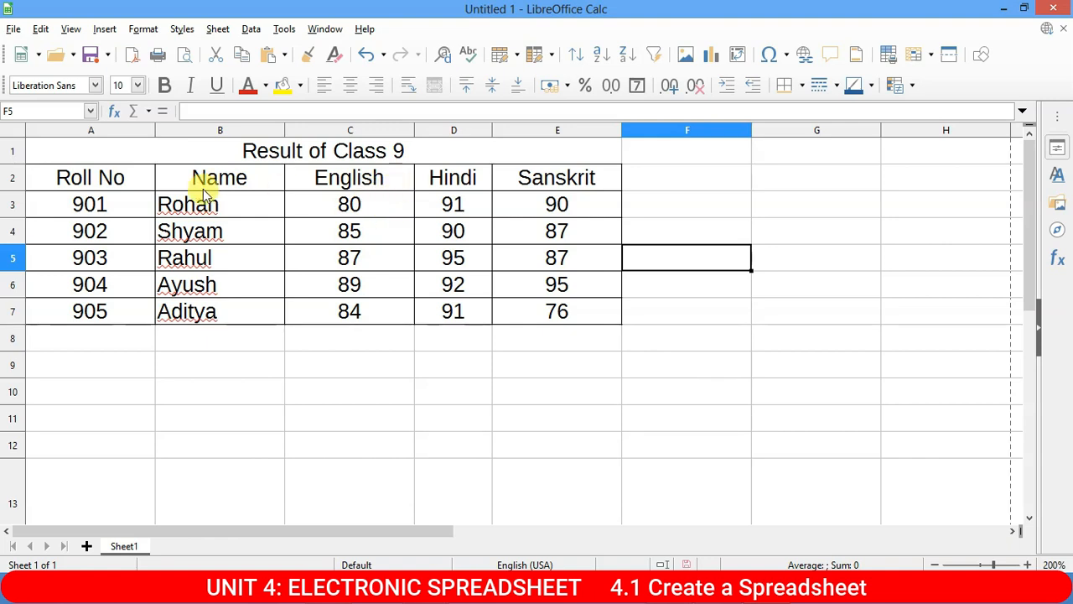
left_click_drag(314, 206, 551, 205)
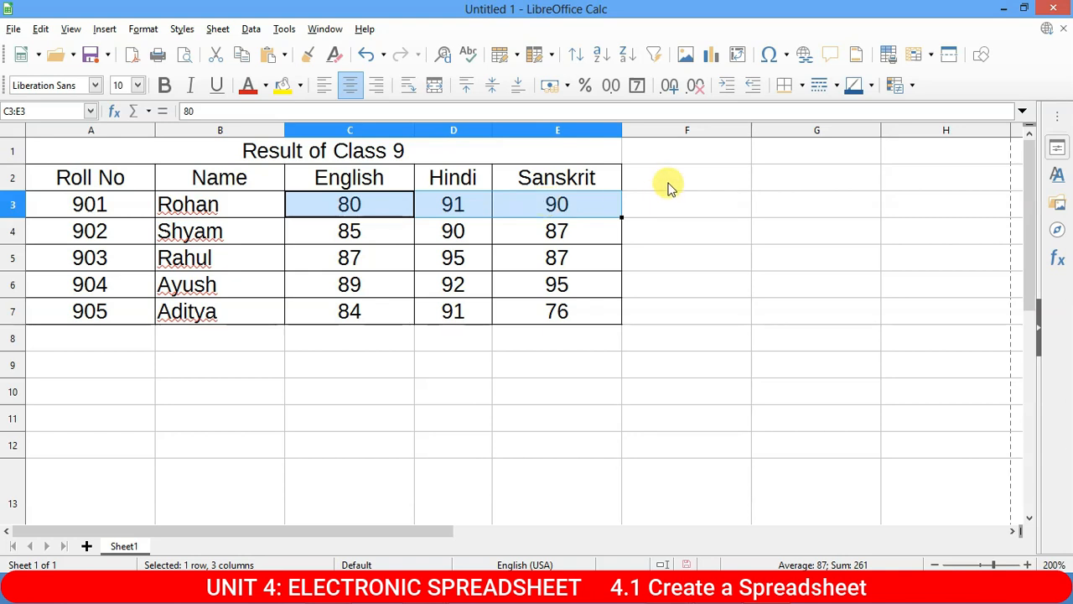
left_click(711, 174)
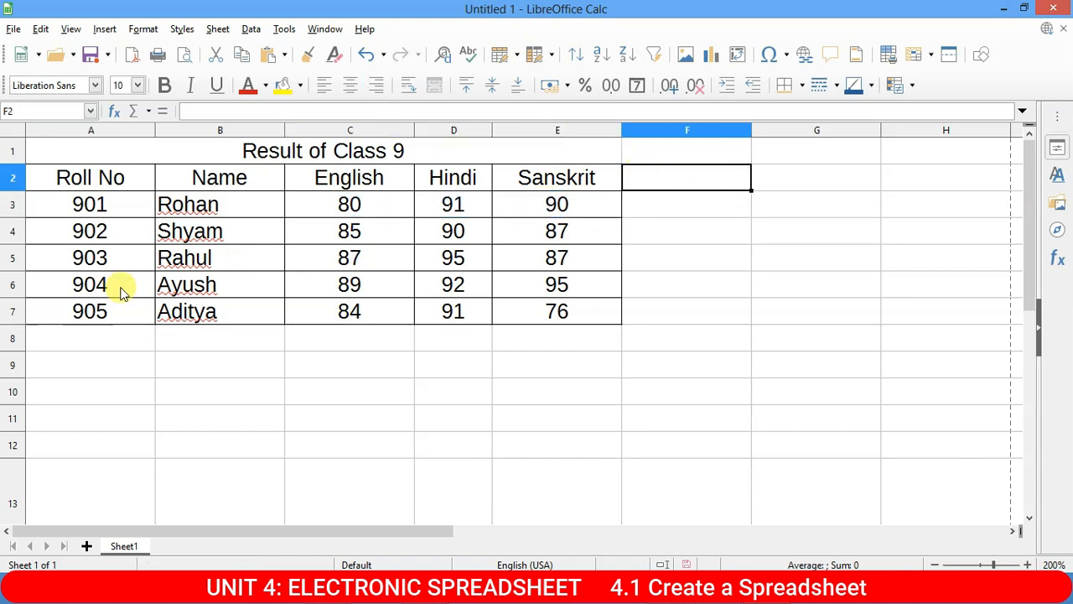
Enter the heading 'Total' in cell F2.
type("Total")
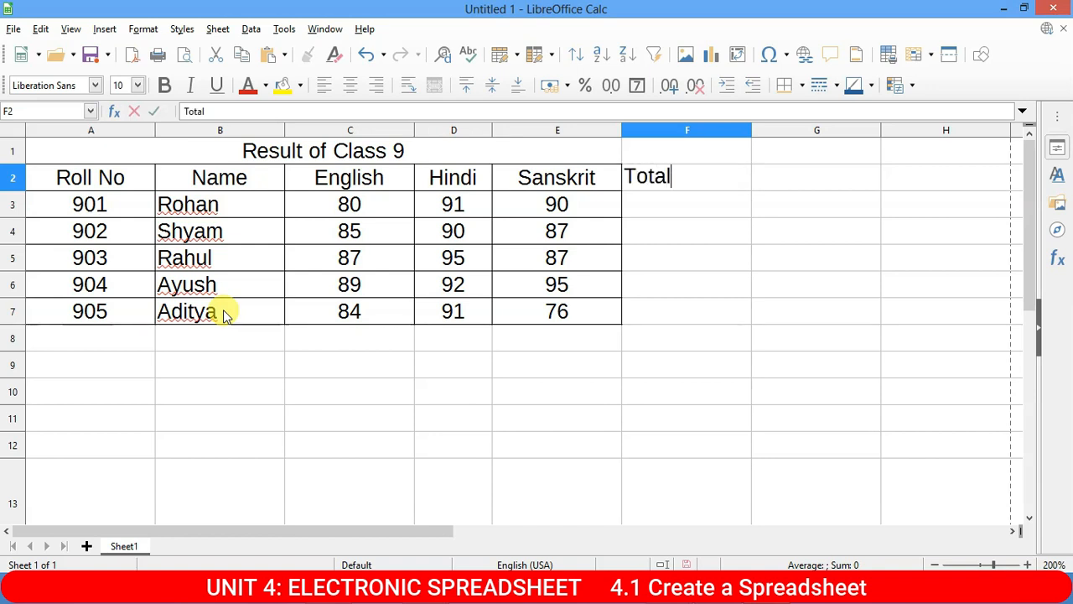
key("Return")
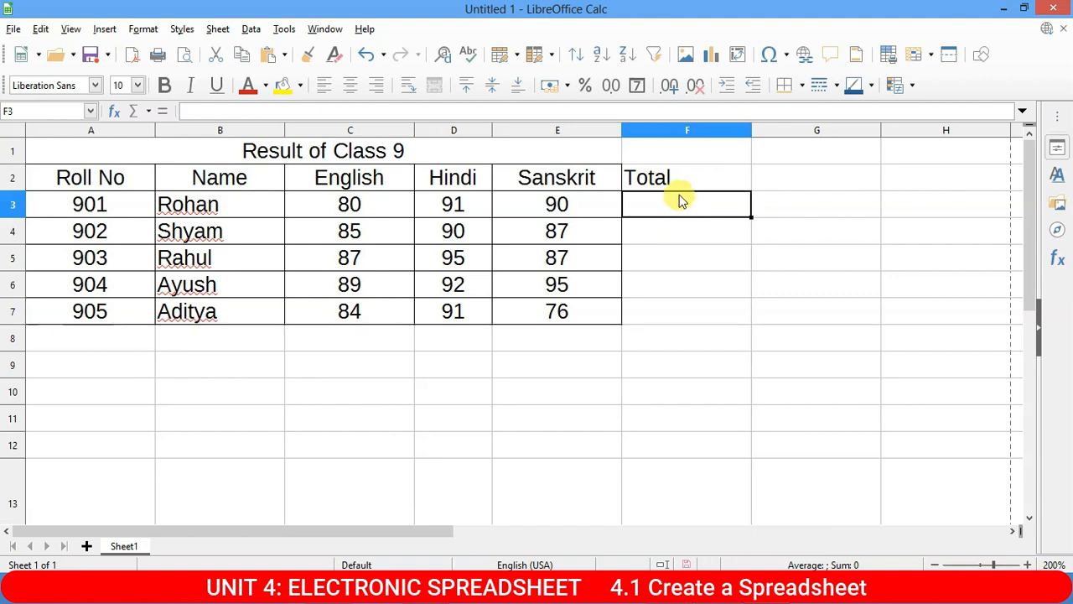
Enter =SUM(C3,D3,E3) in F3 so the first student's total shows 261.
type("=")
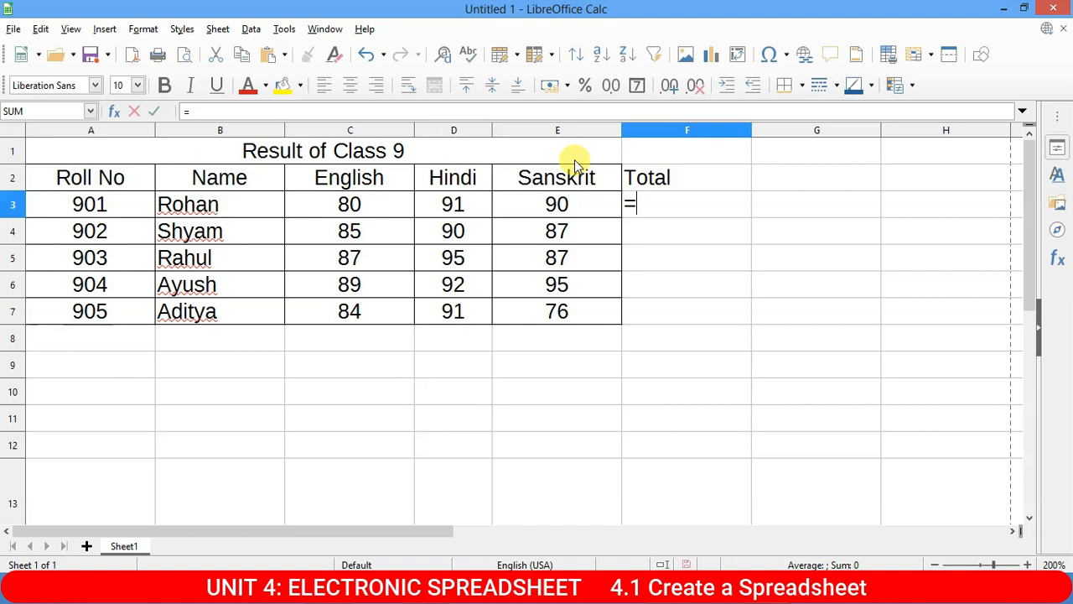
type("s")
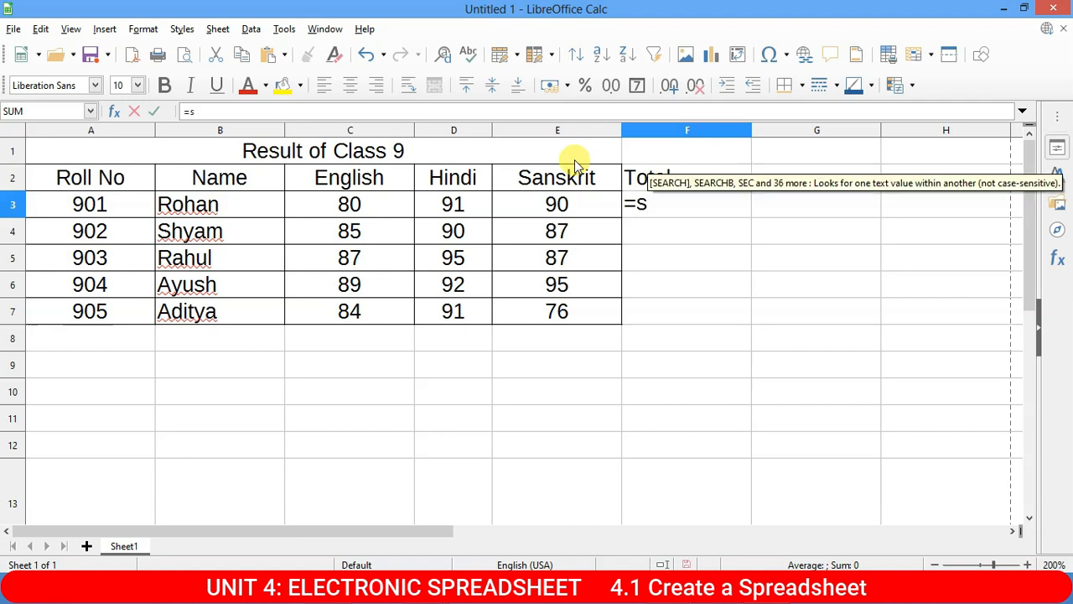
type("um")
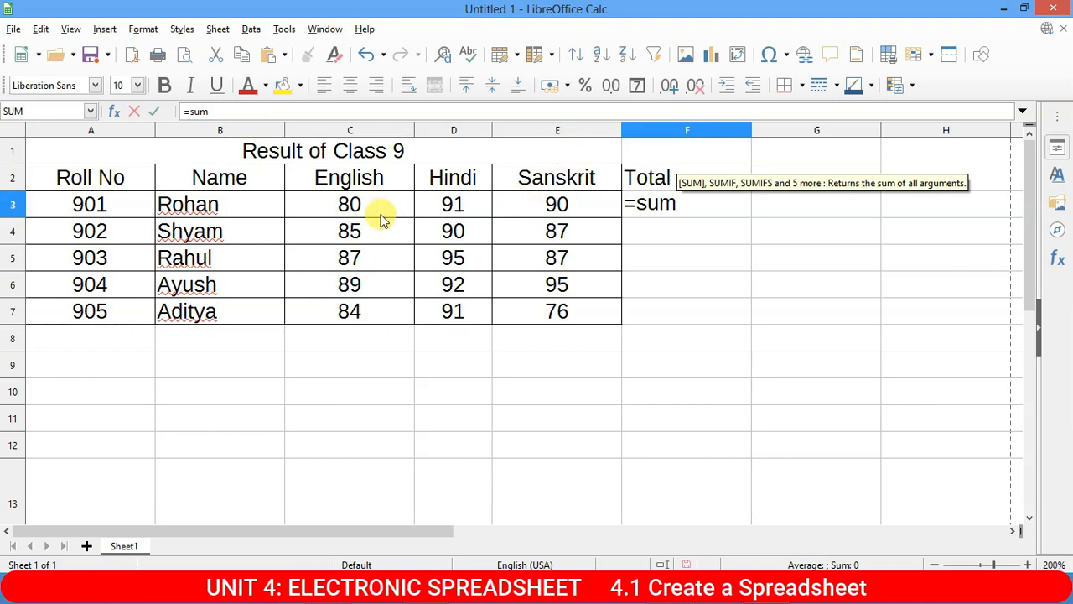
type("(")
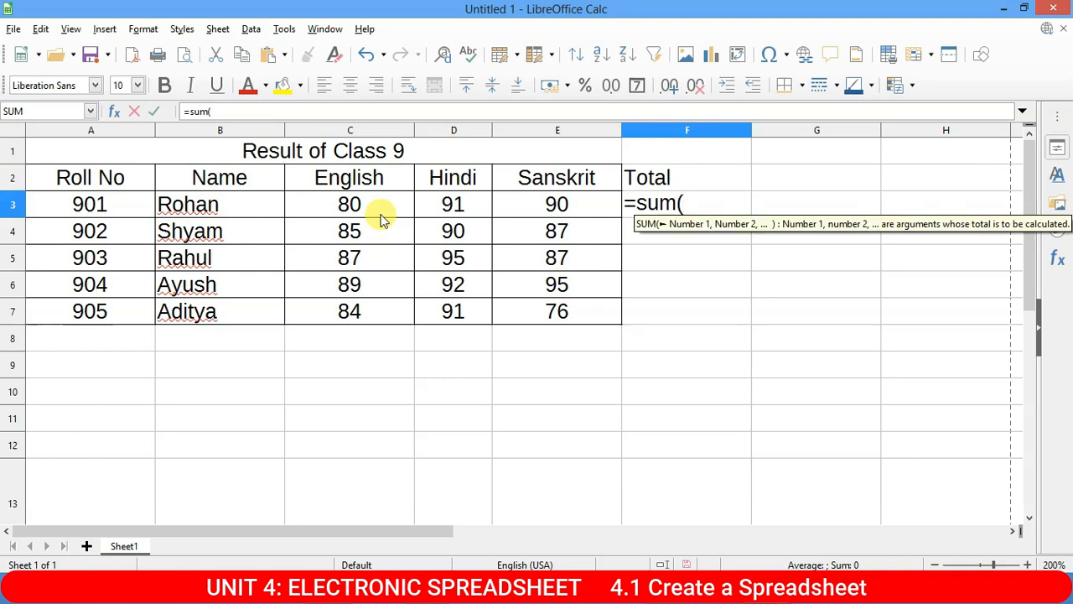
left_click(369, 206)
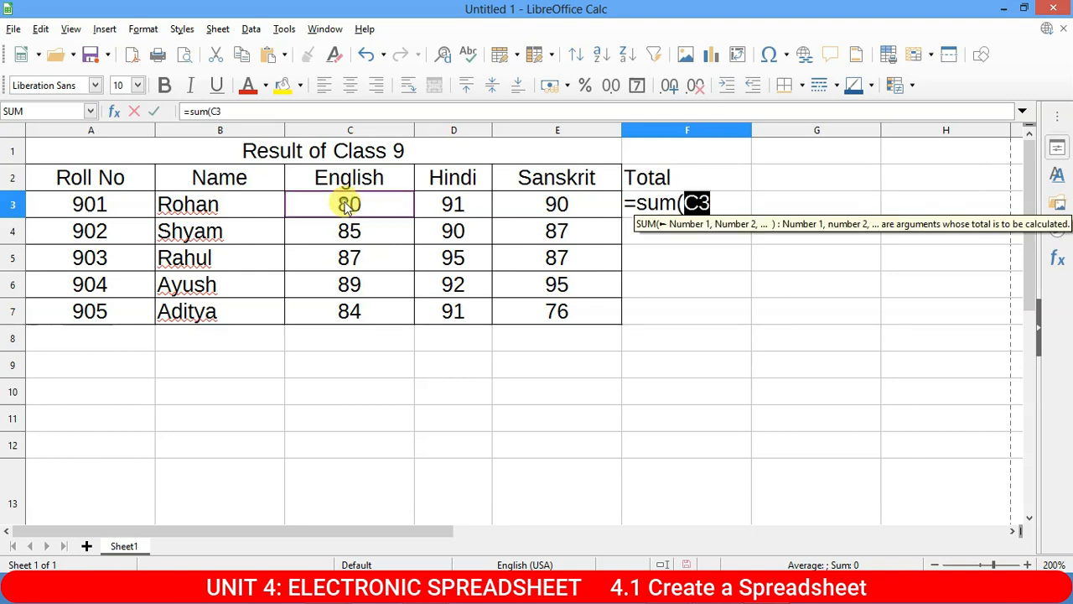
type(",")
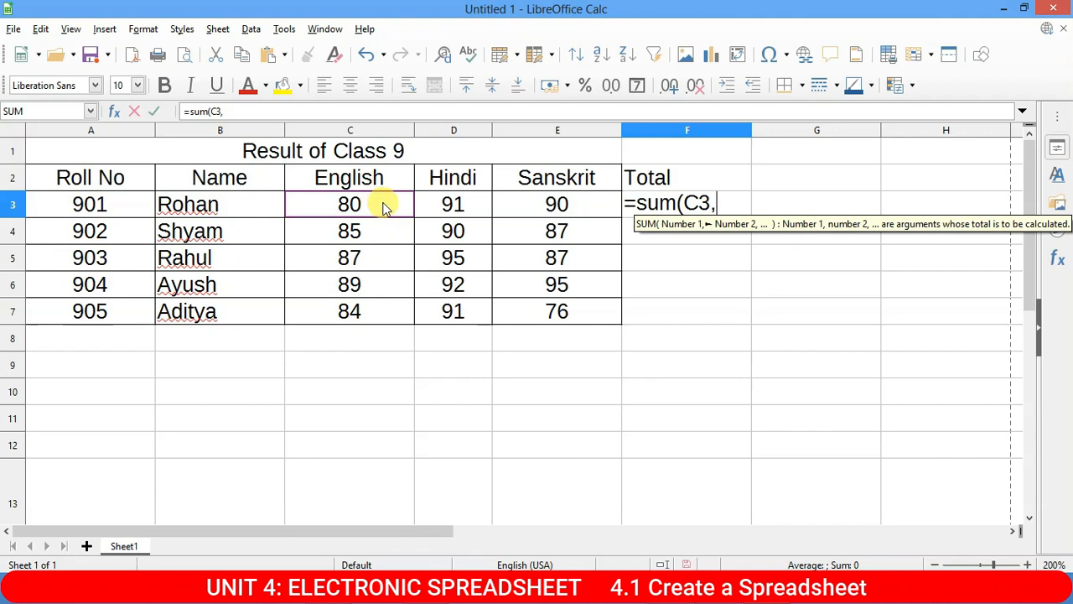
left_click(470, 214)
type(",")
left_click(527, 206)
type(",")
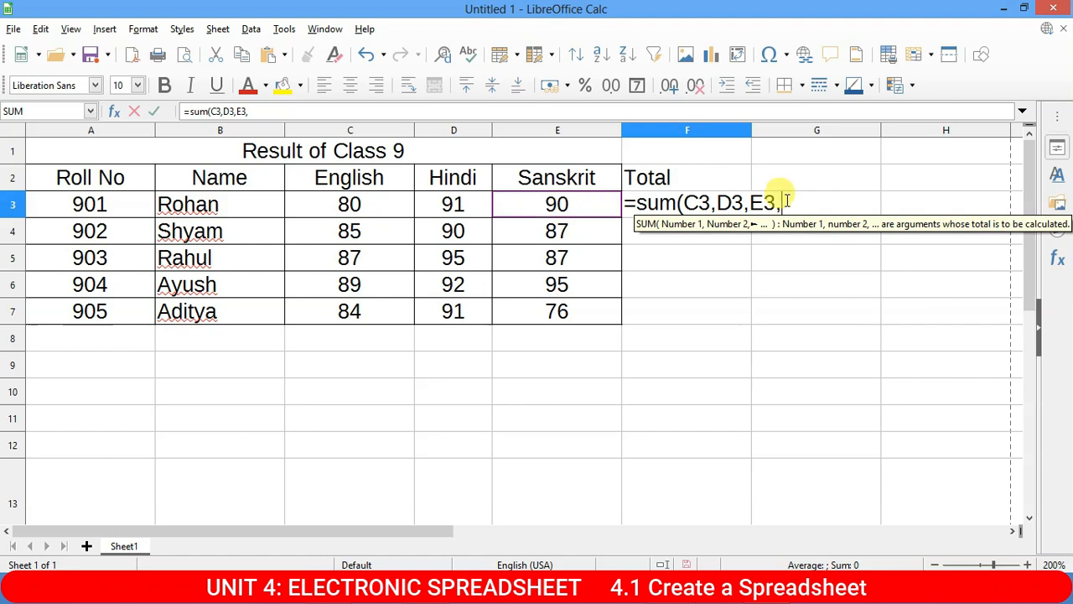
key("BackSpace")
type(")")
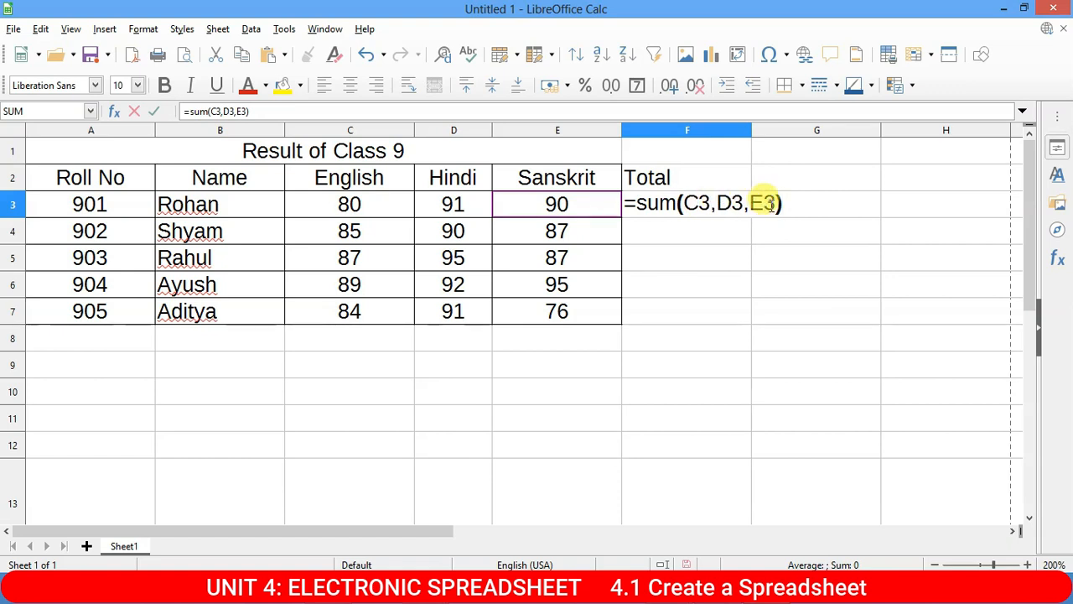
key("Return")
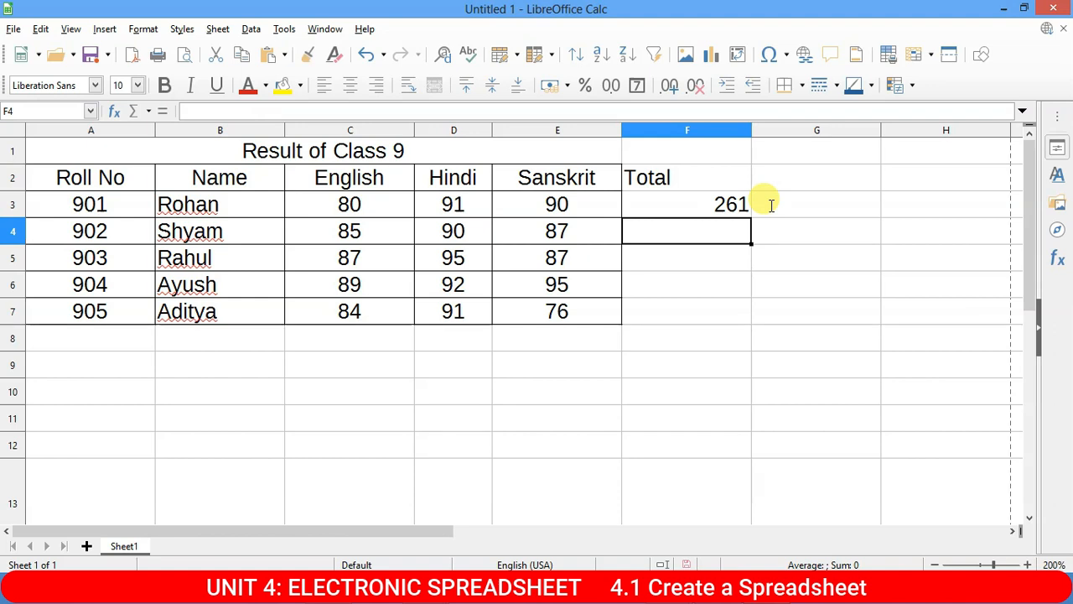
left_click(718, 205)
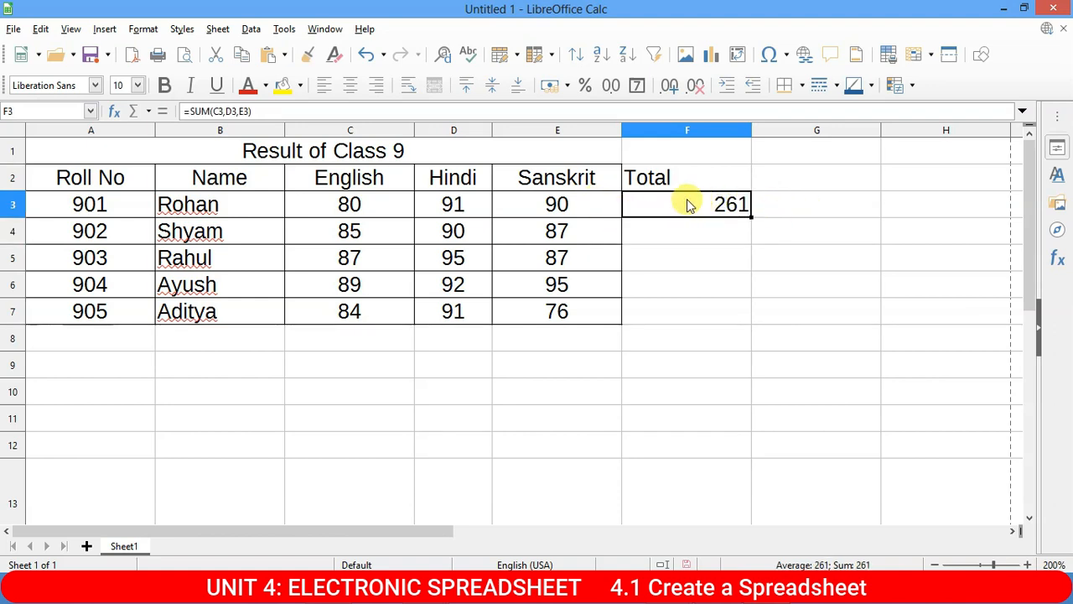
Edit F3's formula, deleting its references and closing bracket to leave =SUM(.
left_click_drag(358, 532, 495, 532)
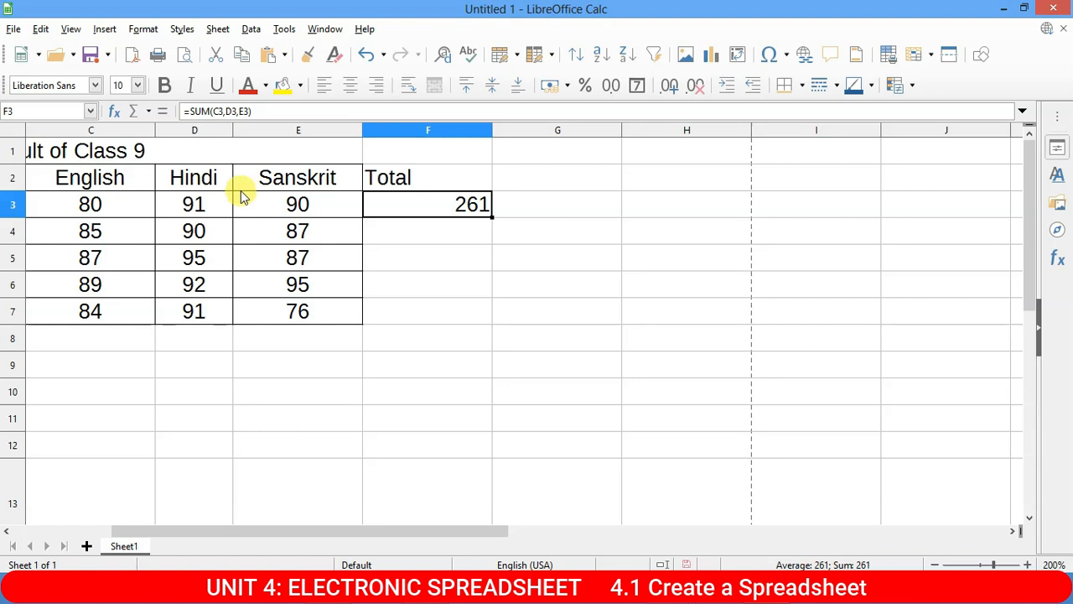
double_click(471, 204)
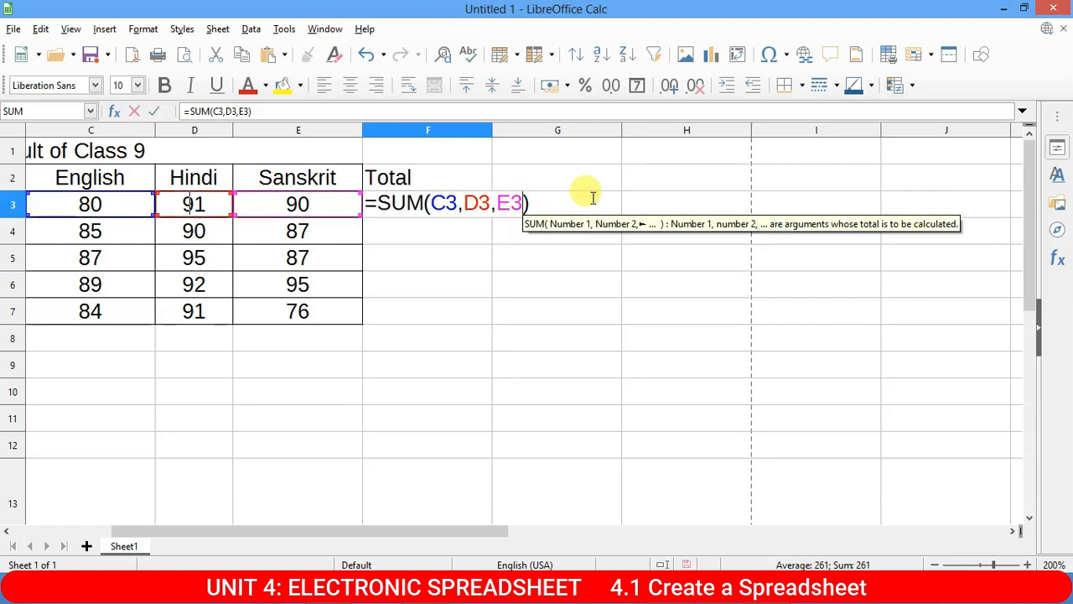
type(",f")
key("BackSpace")
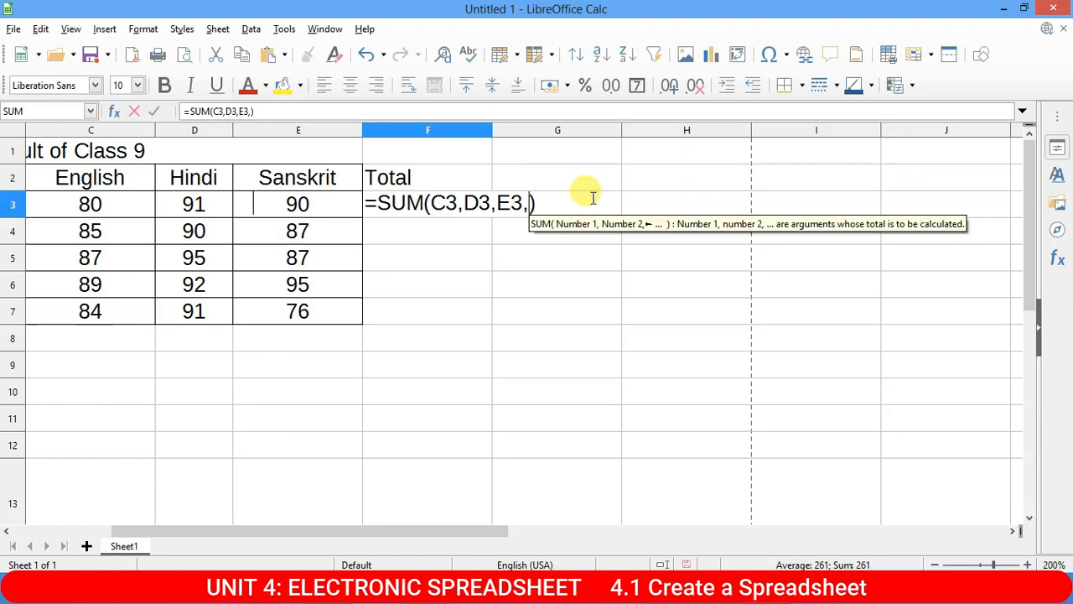
type("F3")
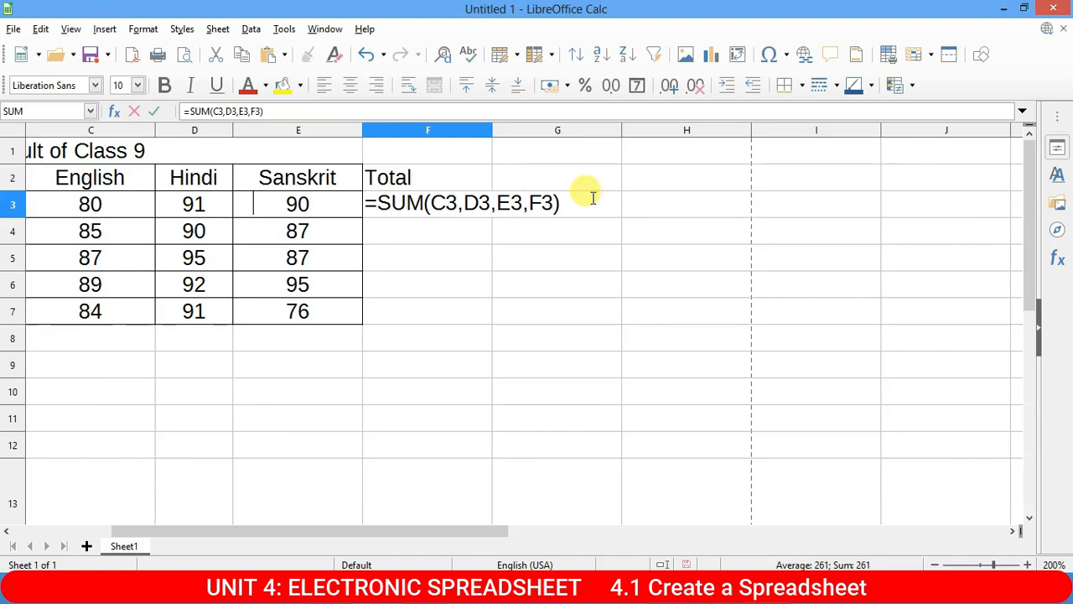
type(",")
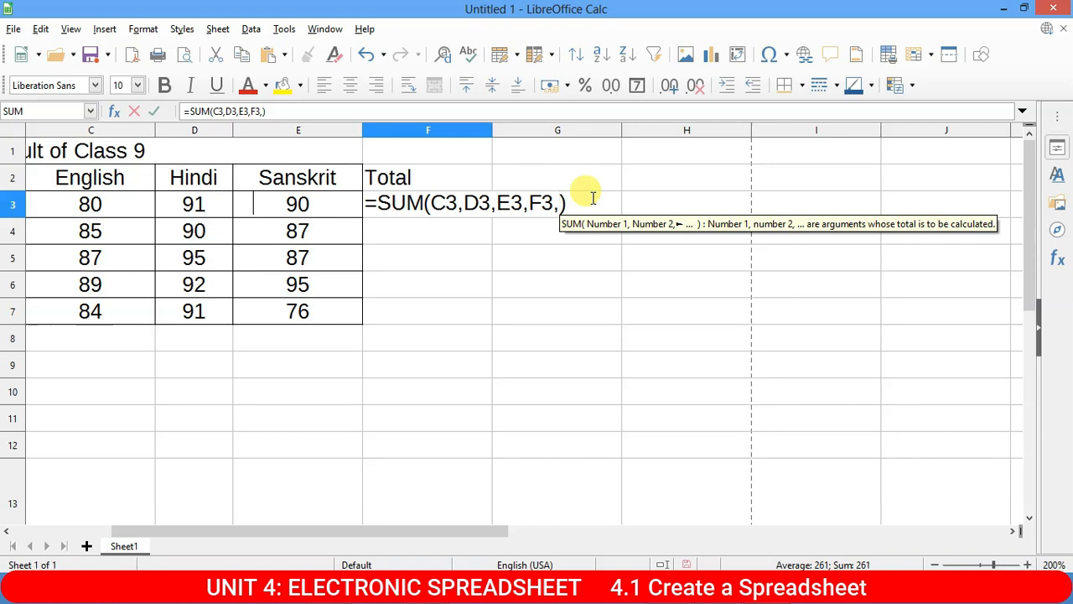
key("BackSpace")
key("BackSpace")
key("BackSpace")
key("BackSpace")
key("BackSpace")
key("BackSpace")
key("BackSpace")
key("BackSpace")
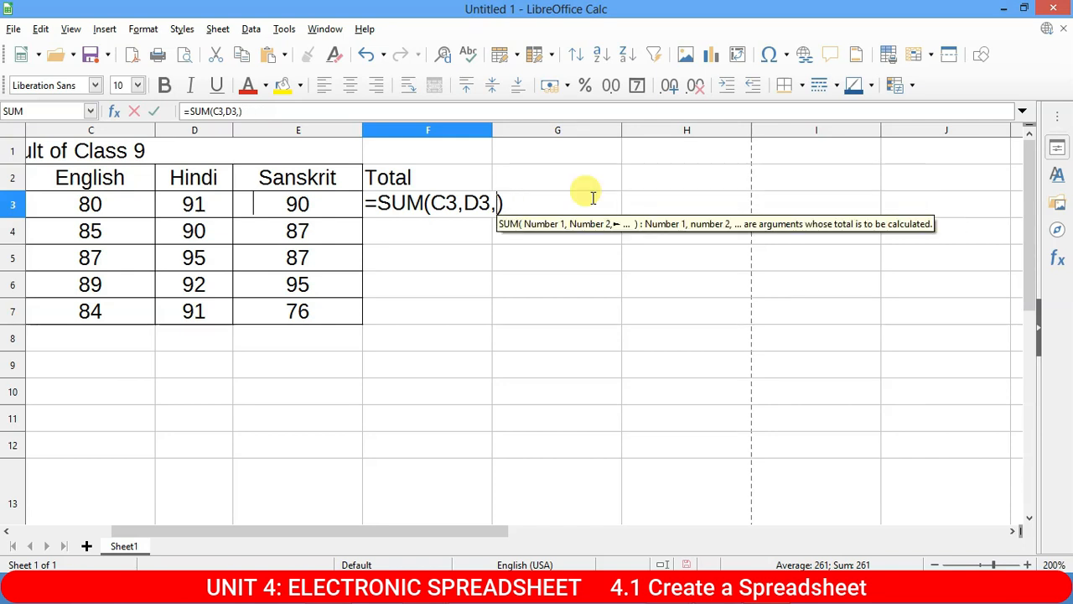
key("BackSpace")
key("BackSpace")
key("BackSpace")
key("BackSpace")
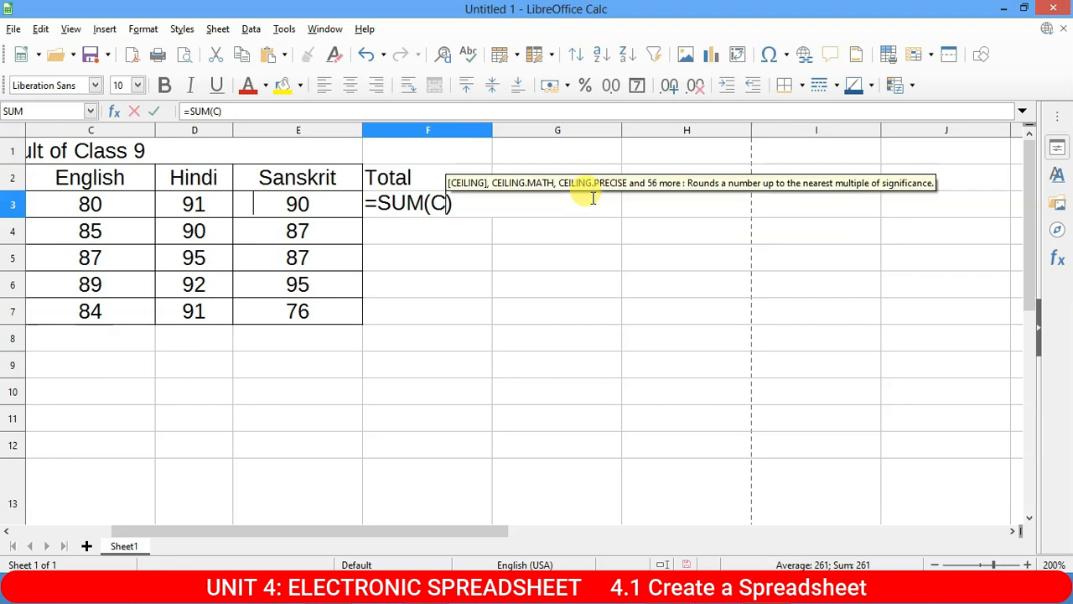
key("Delete")
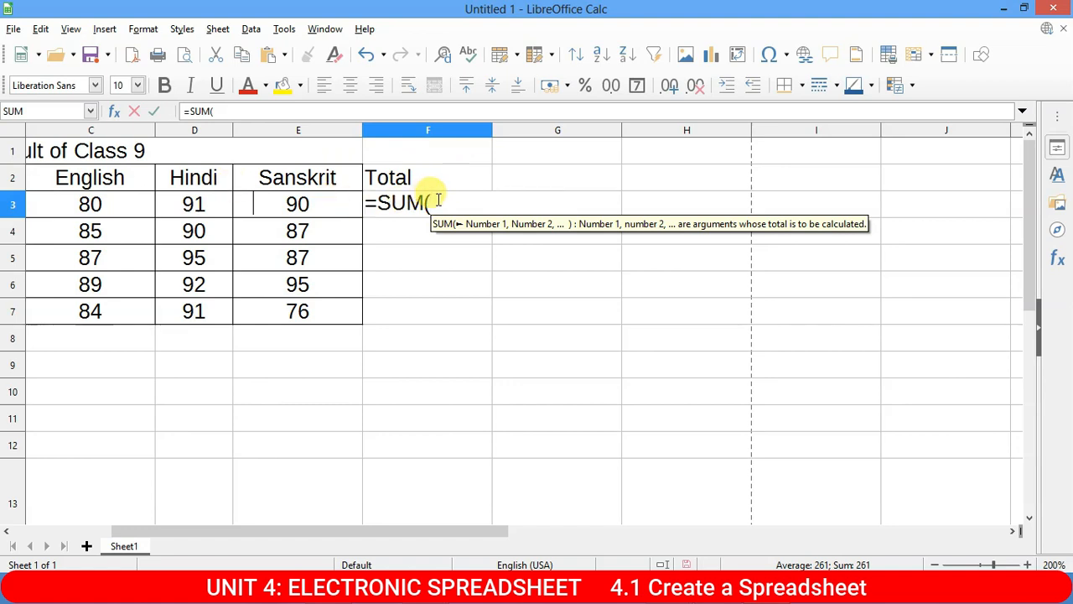
Complete the row 3 total in F3 as =SUM(C3:E3), giving 261.
left_click(81, 205)
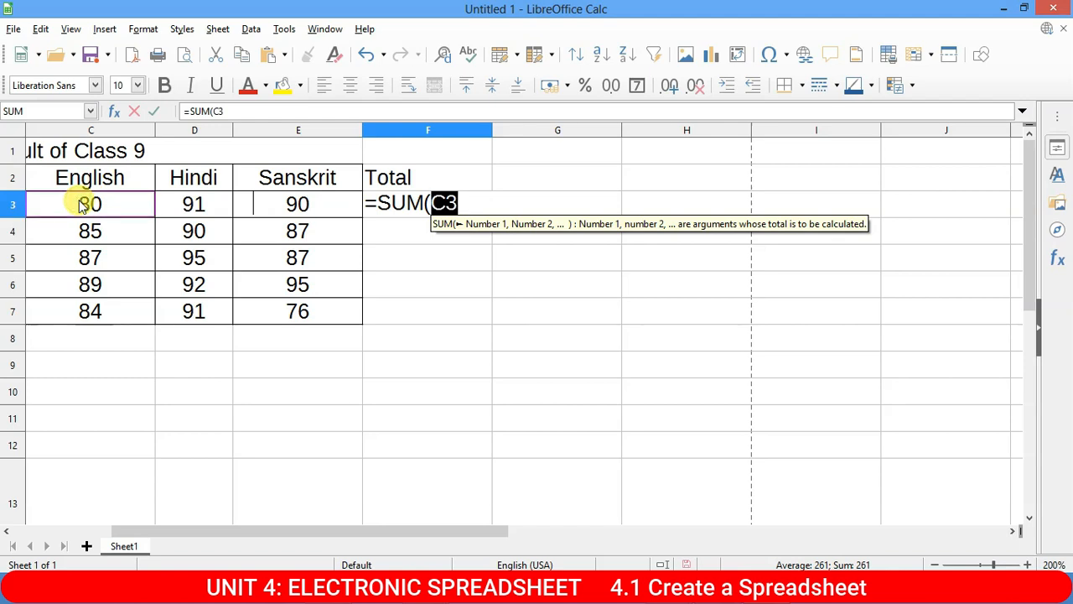
left_click_drag(80, 204, 285, 208)
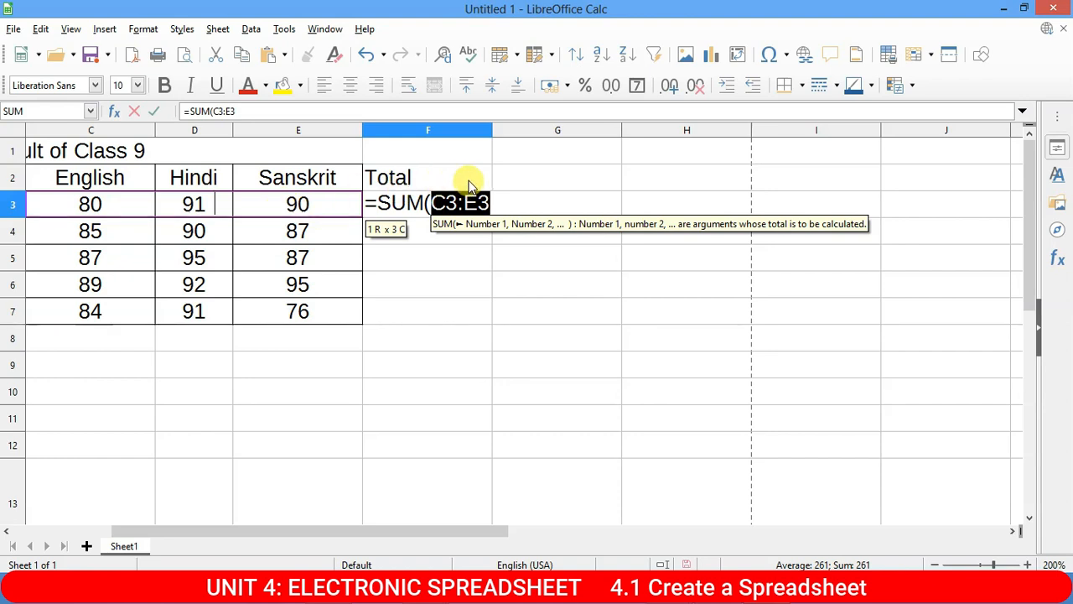
type(")")
key("Return")
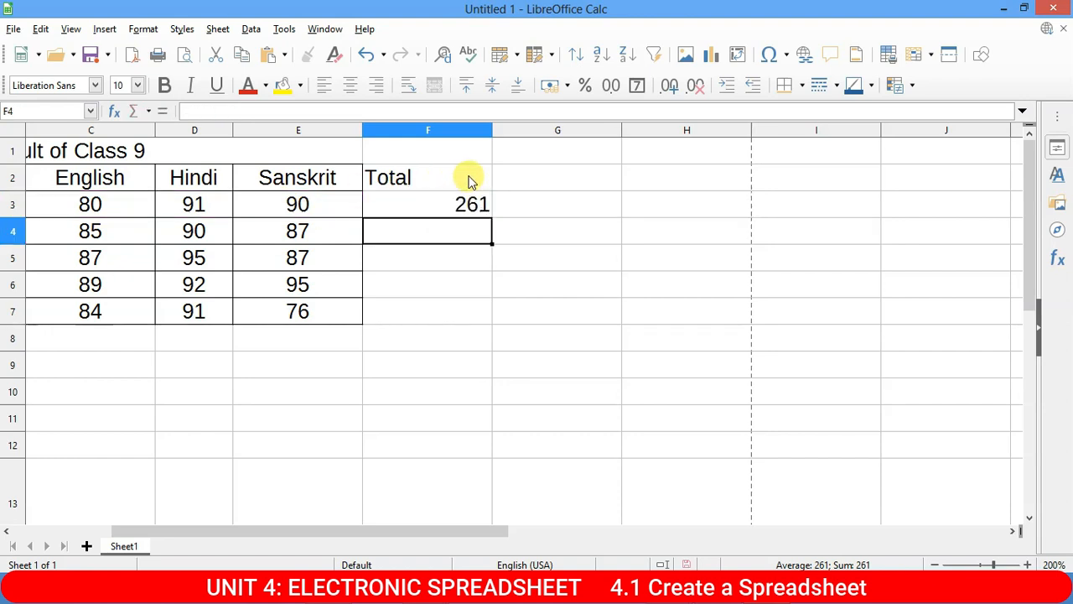
Re-edit F3's formula, replacing its range with a fresh C3:E3 selection so it still shows 261.
left_click(435, 213)
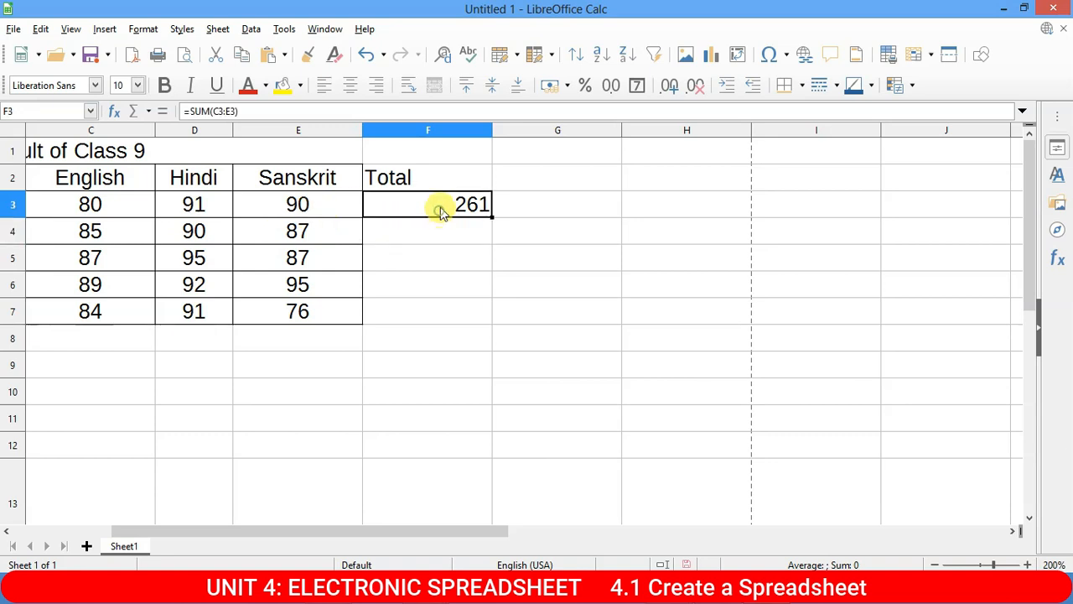
double_click(435, 213)
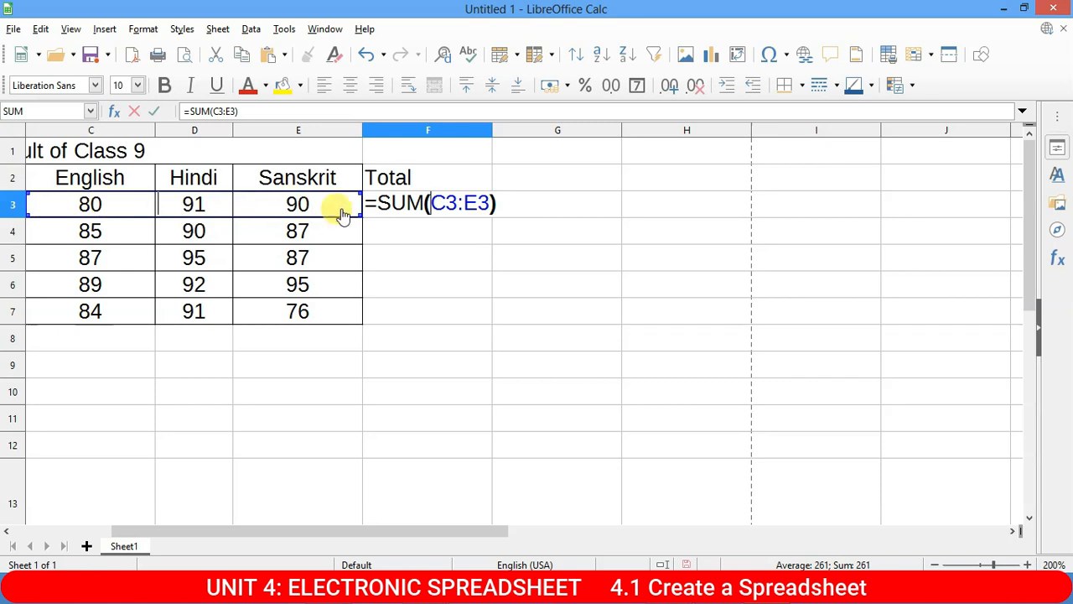
key("Delete")
key("Delete")
key("Delete")
key("Delete")
key("Delete")
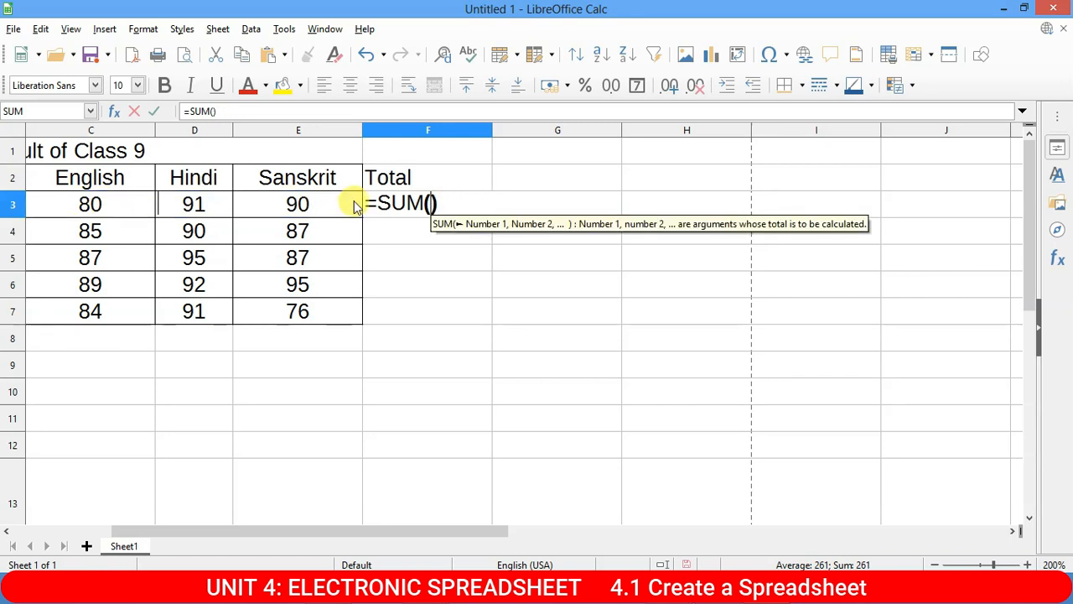
left_click_drag(86, 205, 316, 203)
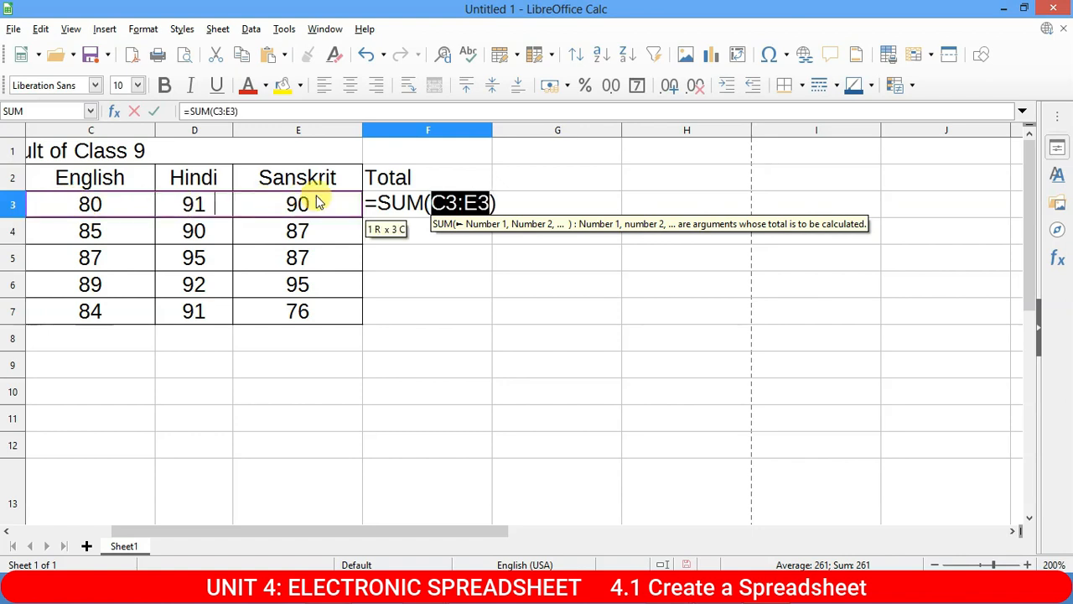
key("Return")
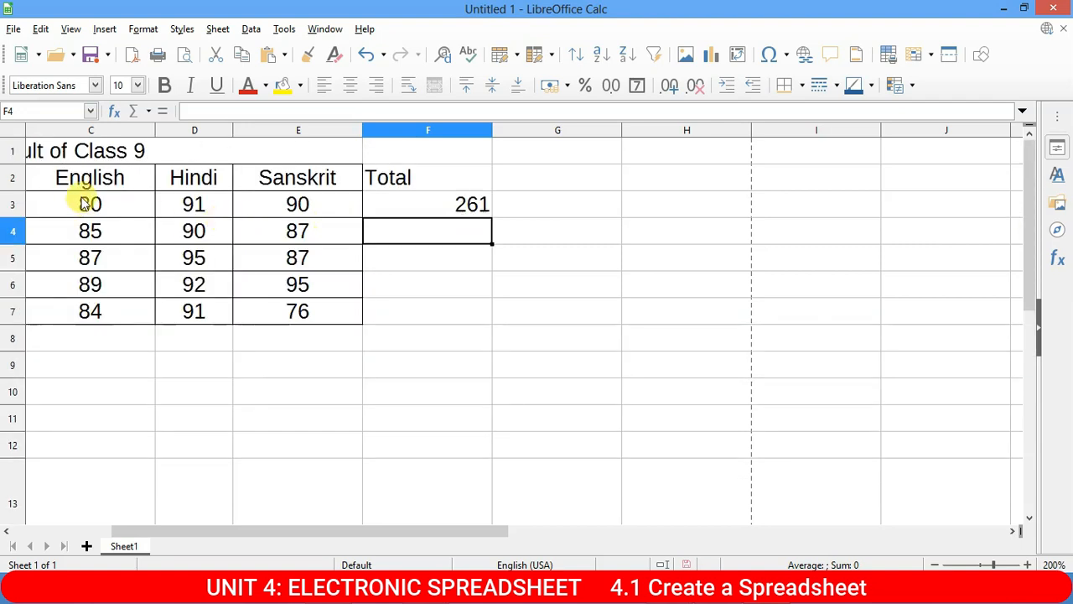
Start a =SUM( formula in F9 listing C3, D3, E3, C4, D4, E4, C5, D5, E5 individually.
left_click(403, 361)
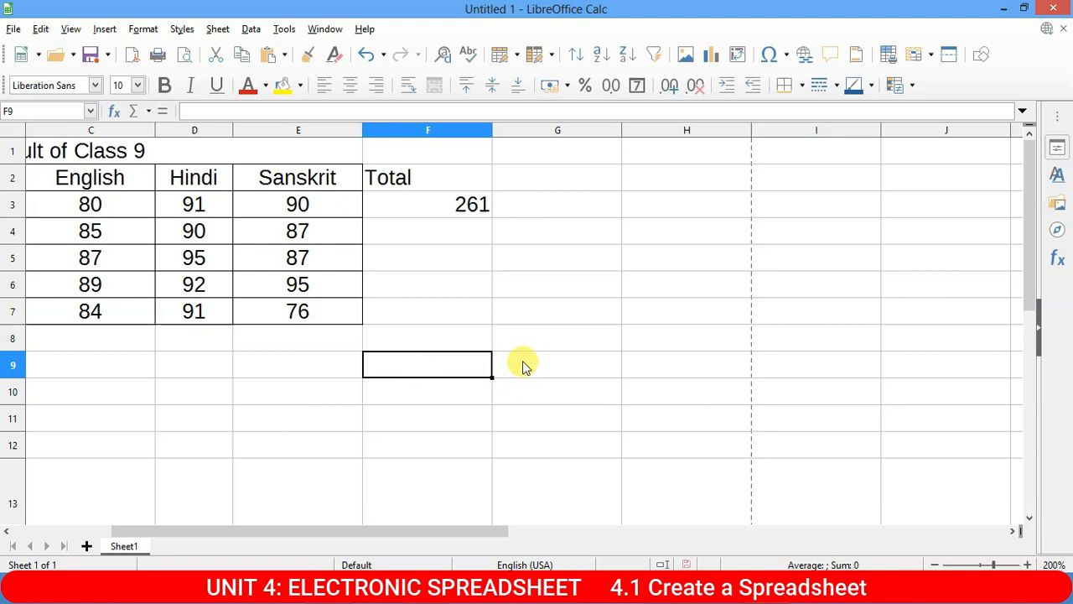
type("=")
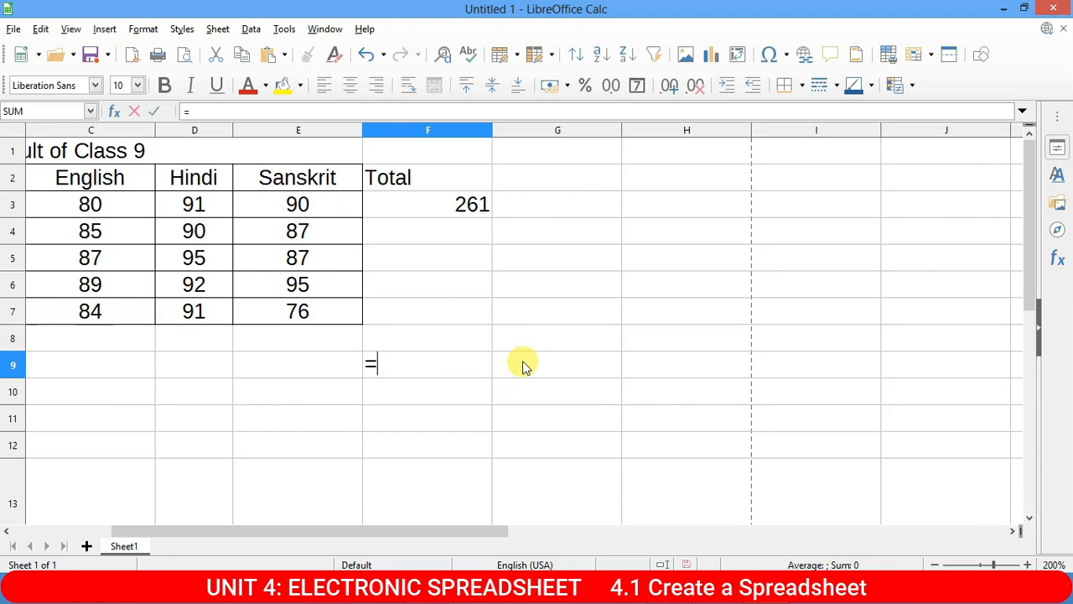
type("sum(")
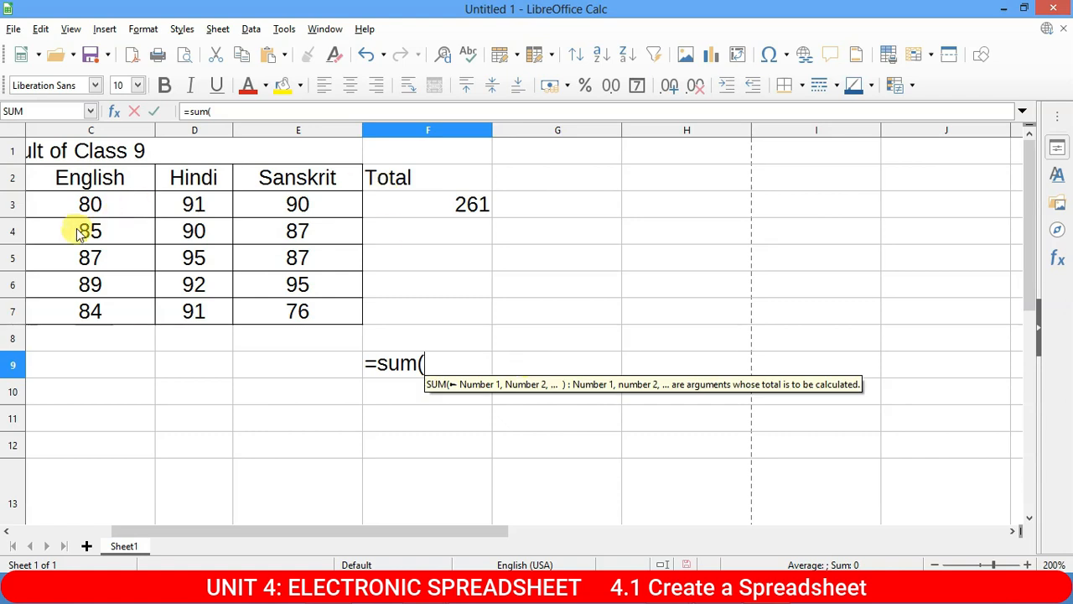
left_click(109, 205)
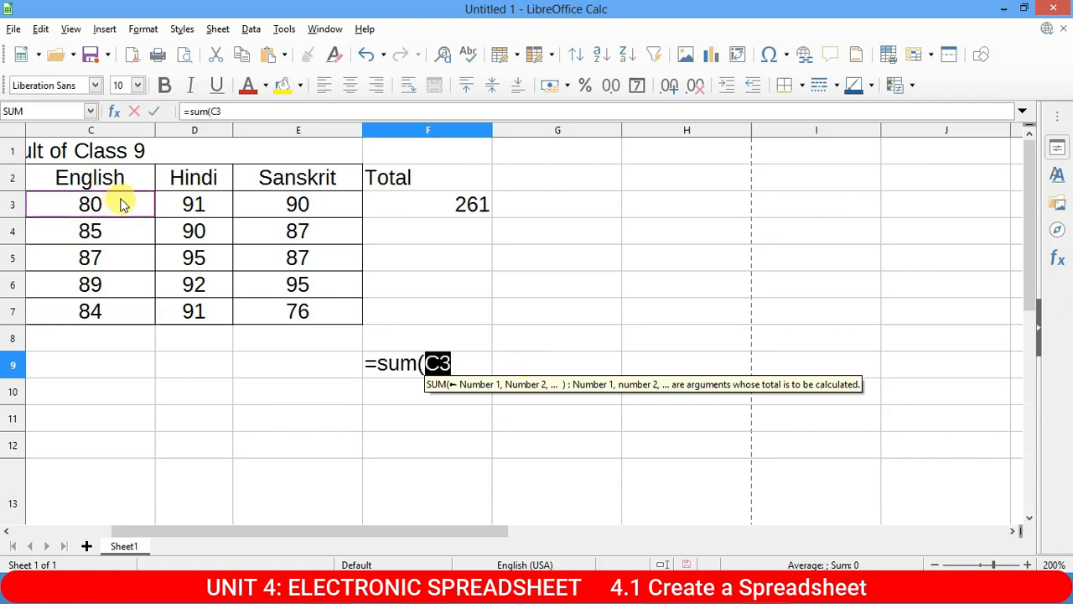
type(",")
left_click(192, 202)
type(",")
left_click(340, 208)
type(",")
left_click(118, 231)
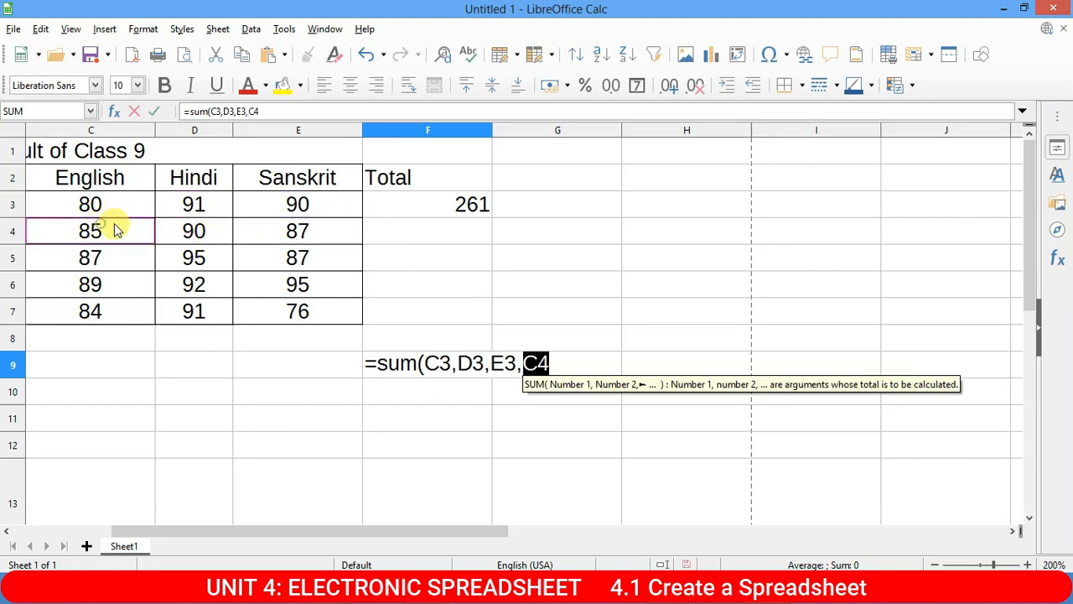
type(",")
left_click(205, 235)
type(",")
left_click(272, 230)
type(",")
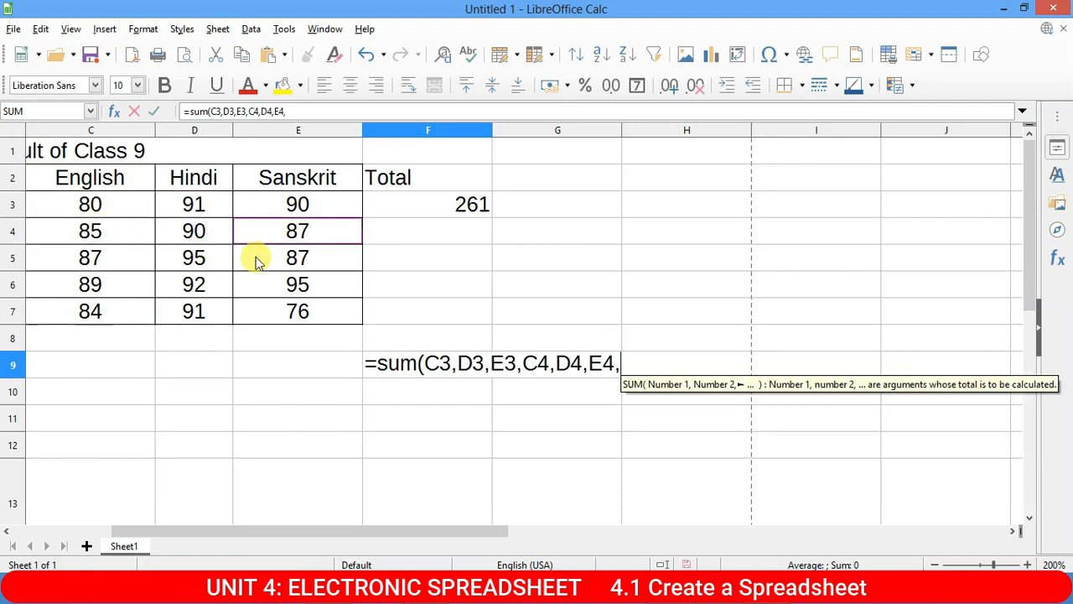
left_click(117, 259)
type(",")
left_click(205, 256)
type(",")
left_click(270, 257)
type(",")
Finish F9's formula with C6, D6, E6, C7, D7, E7 and close it, giving 1319.
left_click(108, 288)
type(",")
left_click(224, 289)
type(",")
left_click(293, 283)
type(",")
left_click(101, 311)
type(",")
left_click(199, 312)
type(",")
left_click(277, 312)
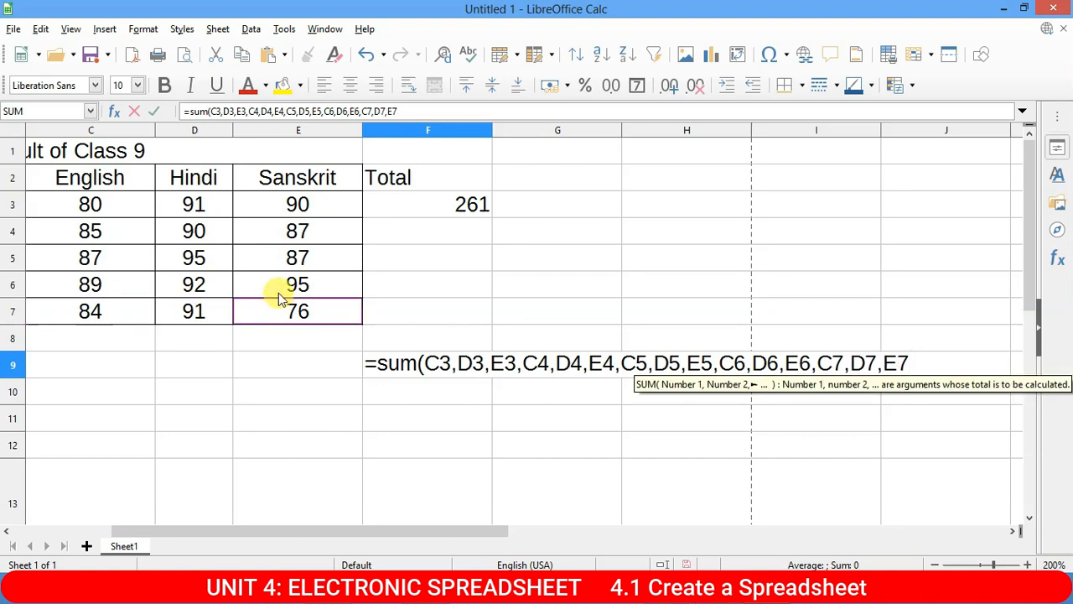
type(")")
key("Return")
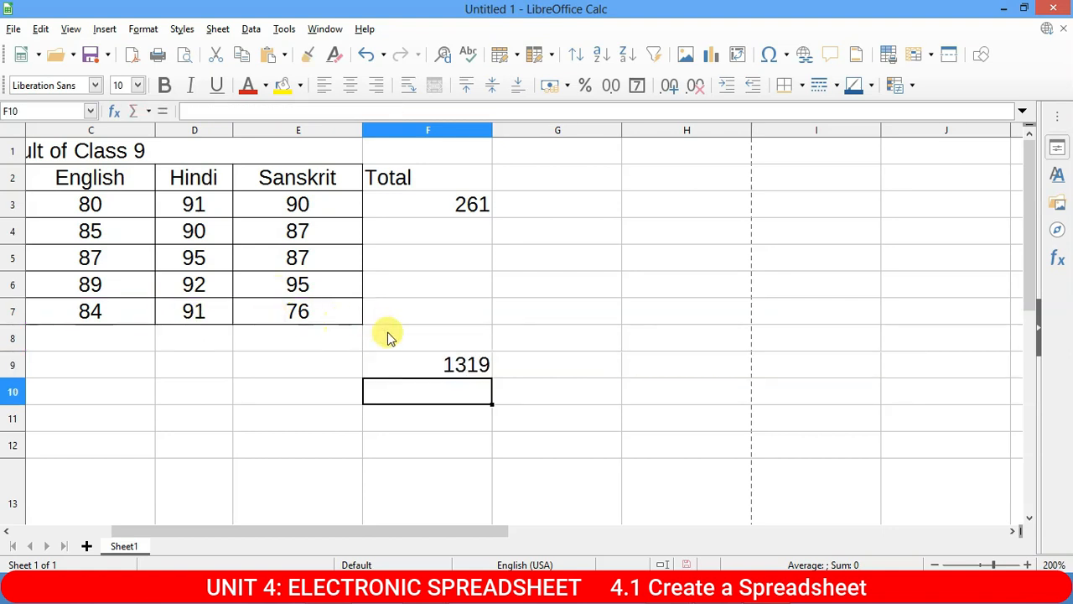
left_click(431, 348)
Enter =SUM(C3:E7) in F10 as a range-based grand total of 1319.
left_click(430, 363)
left_click(418, 386)
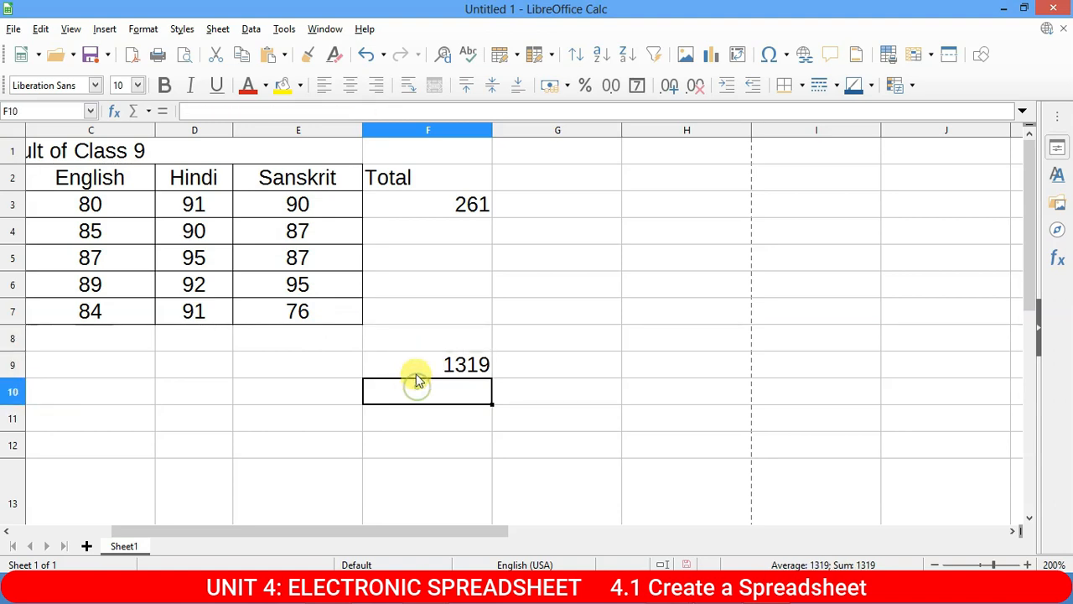
type("=s")
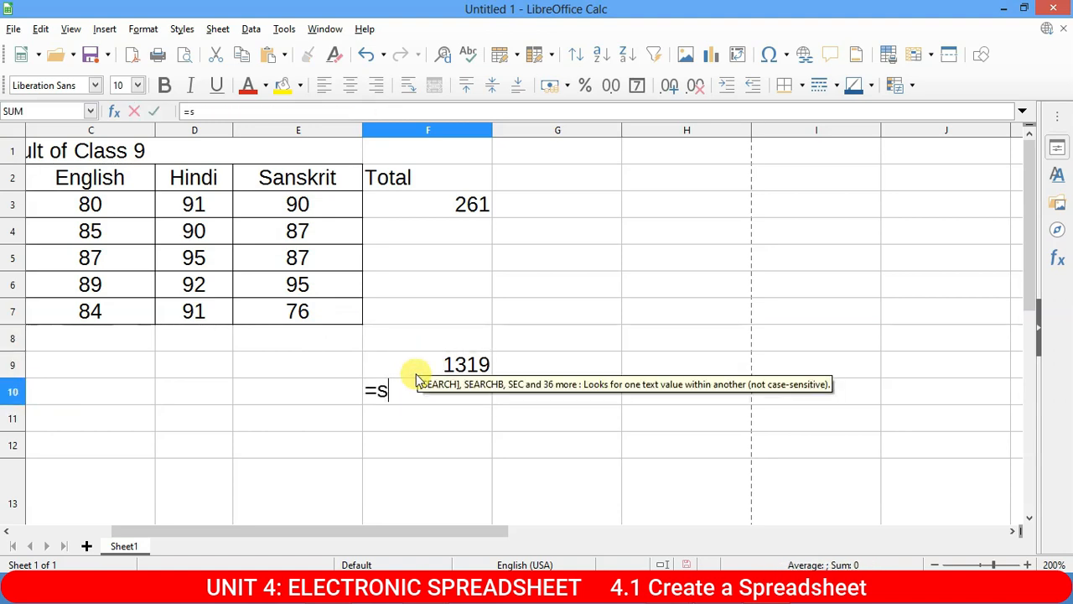
type("um(")
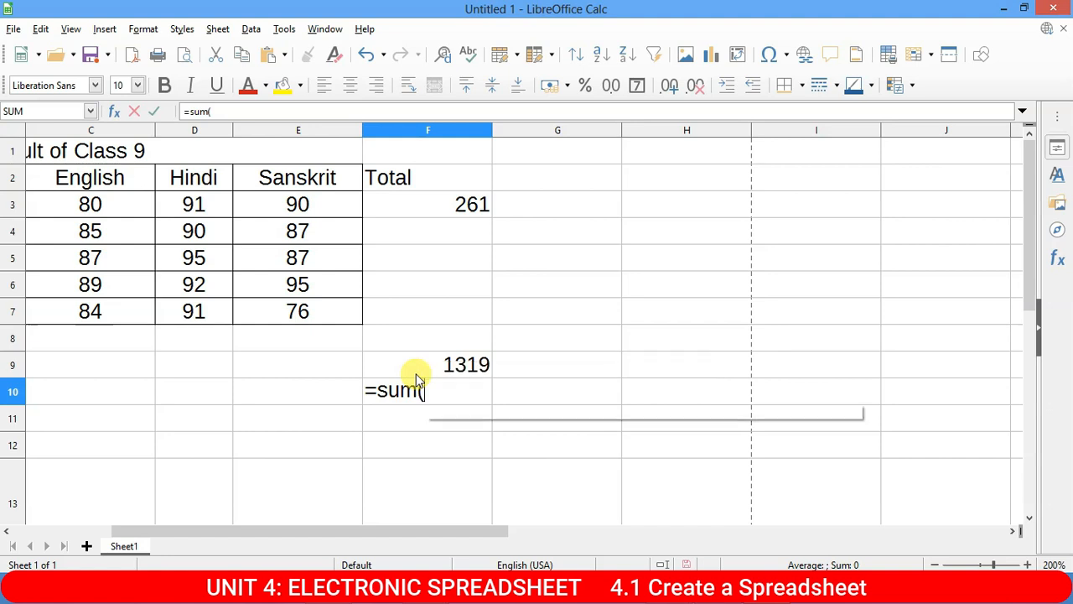
left_click_drag(99, 208, 310, 314)
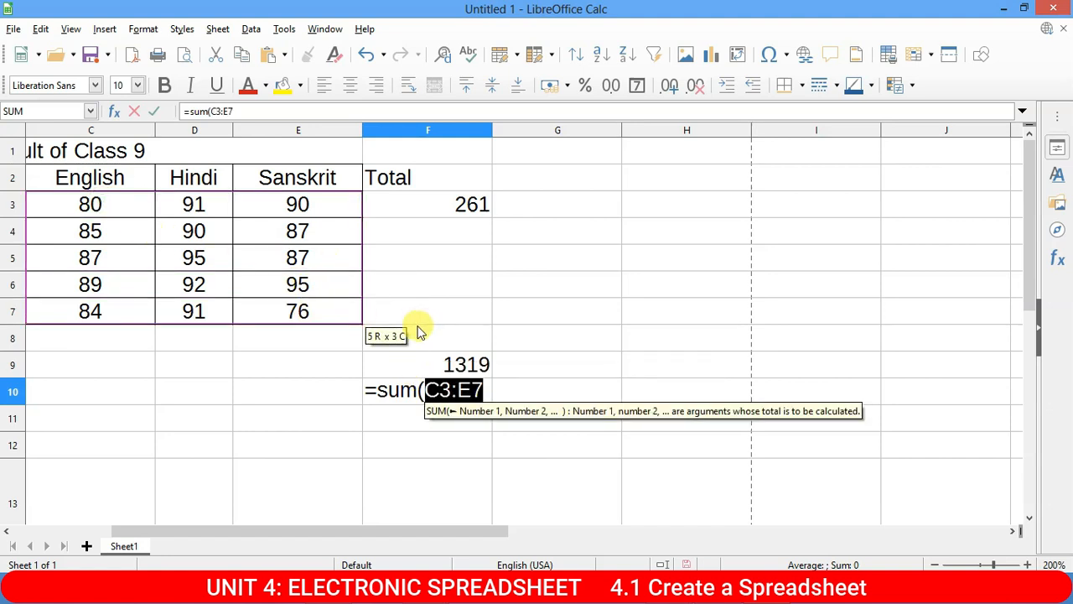
type(")")
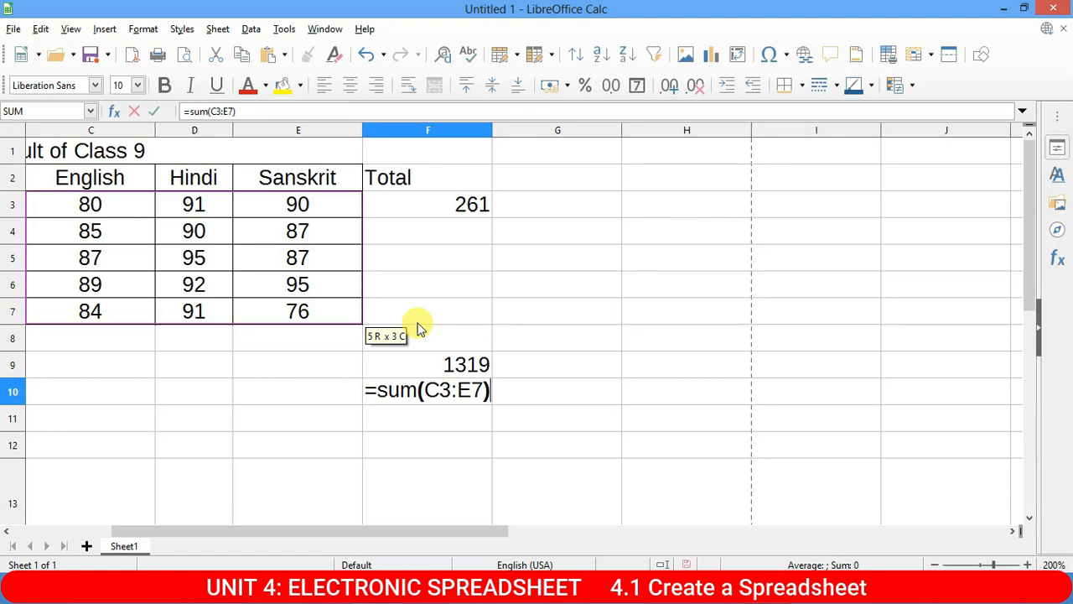
key("Return")
Compare the F10 range formula with F9's cell-by-cell formula.
left_click(455, 391)
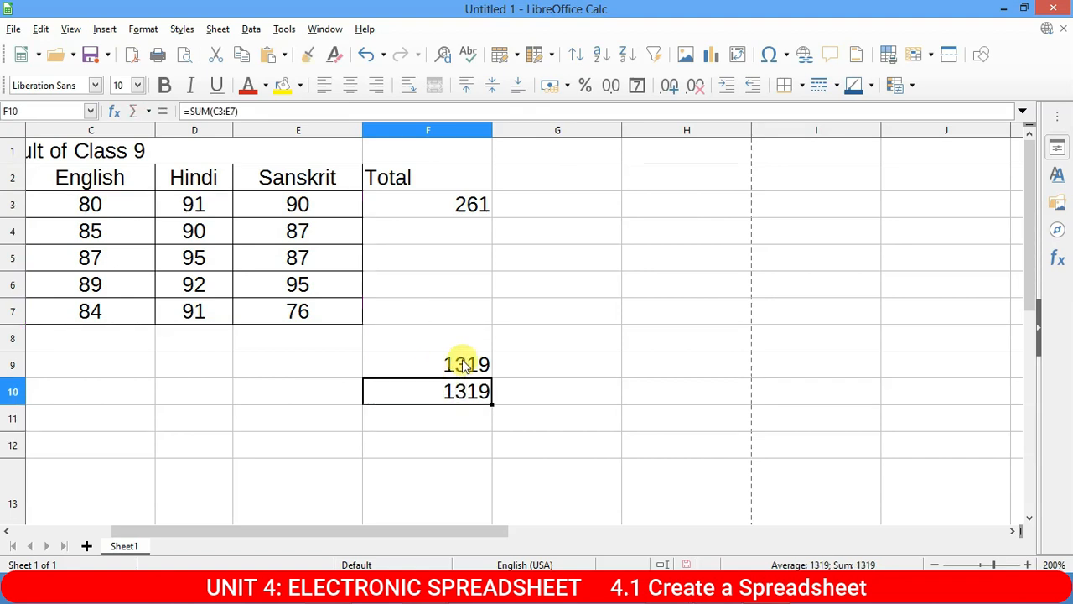
left_click(463, 367)
left_click(445, 385)
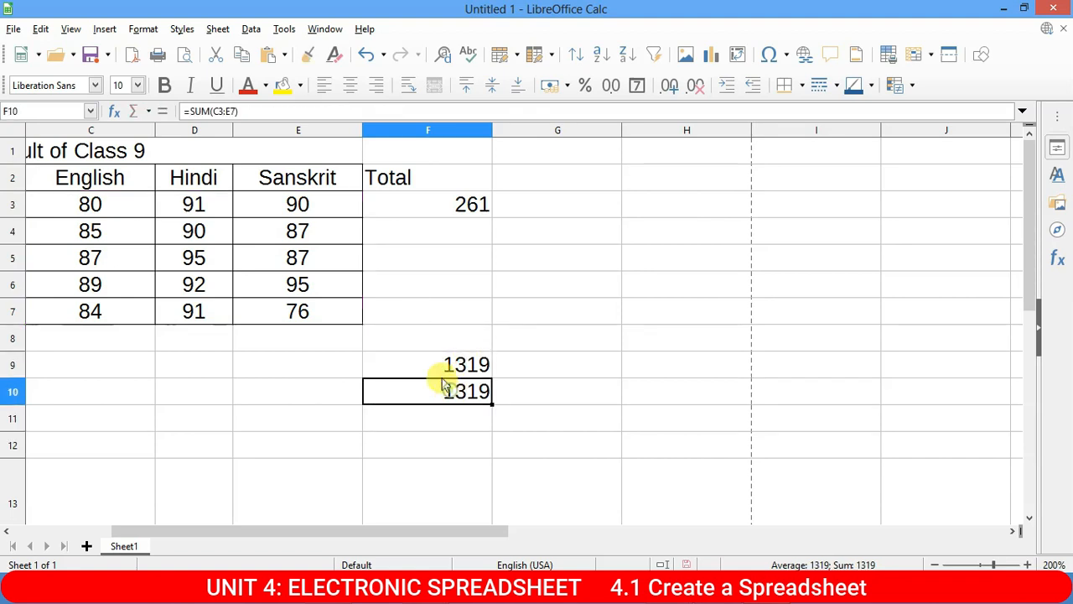
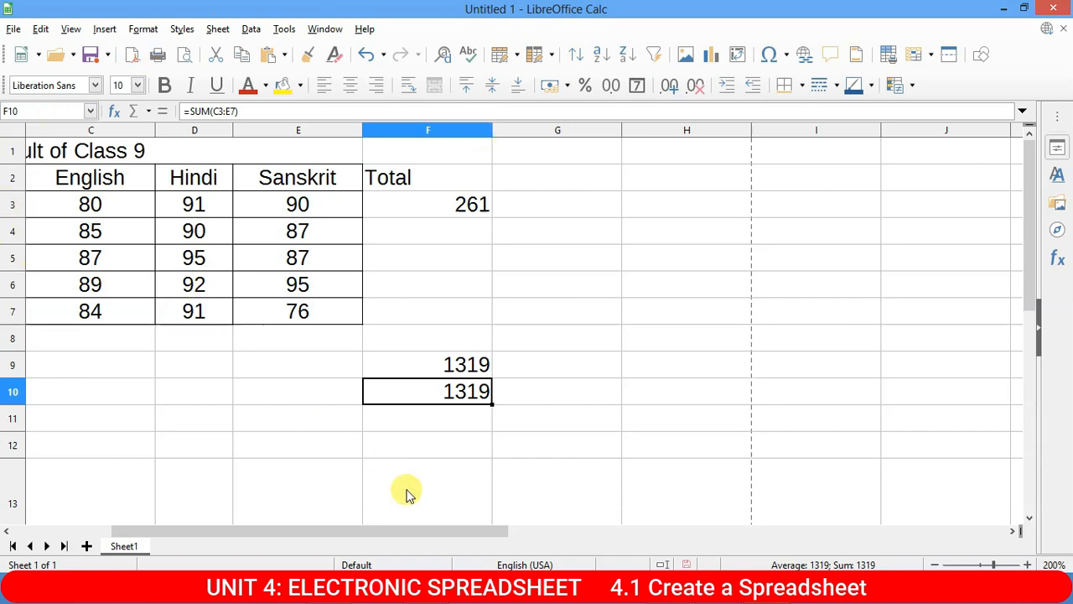
Scroll back to columns A–E and select the first student's marks in C3:E3.
left_click_drag(457, 533, 120, 498)
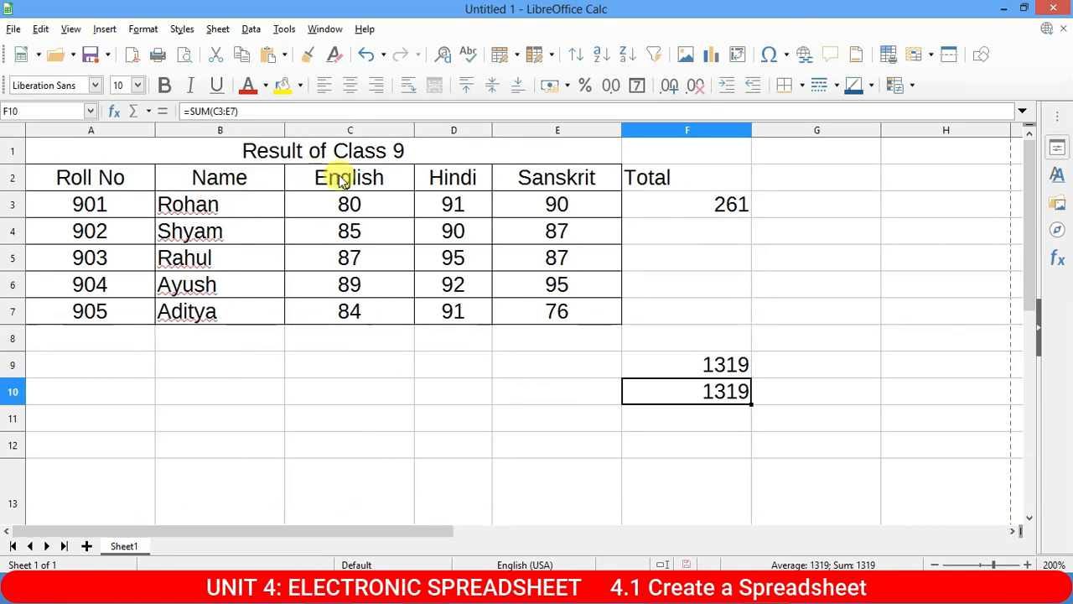
left_click_drag(319, 212, 556, 210)
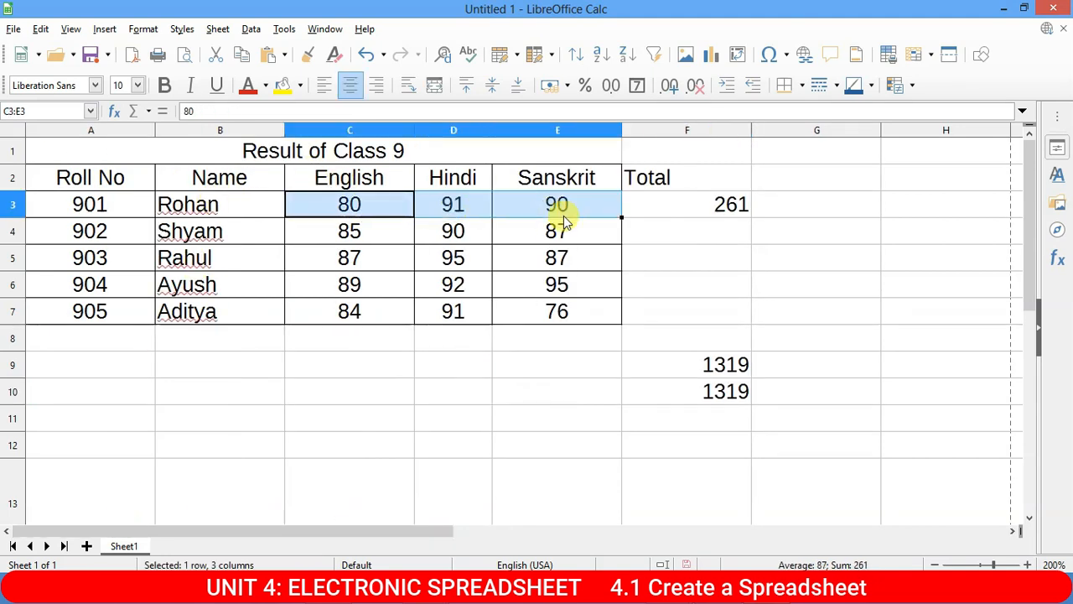
Name the first student's marks range C3:E3 Sub1 via the Name Box.
left_click(46, 110)
left_click(544, 260)
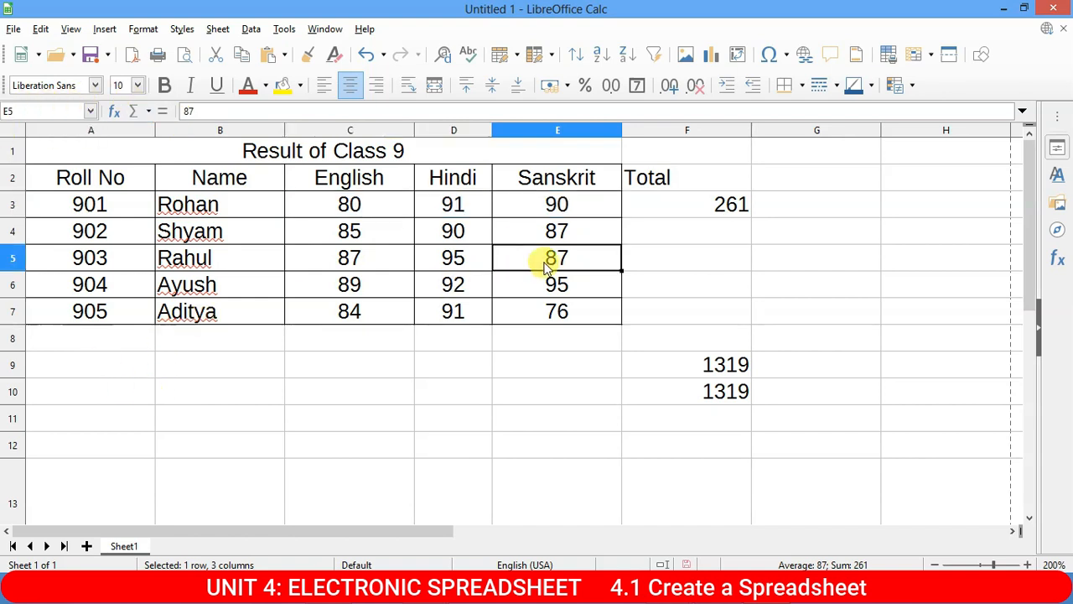
left_click(372, 207)
left_click_drag(372, 208, 556, 206)
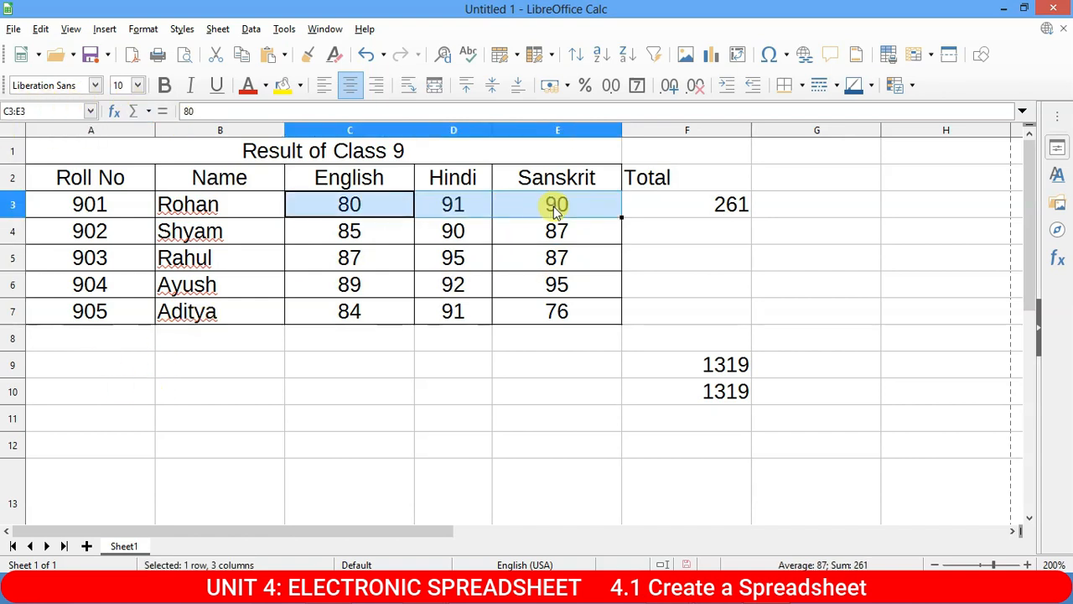
left_click(35, 112)
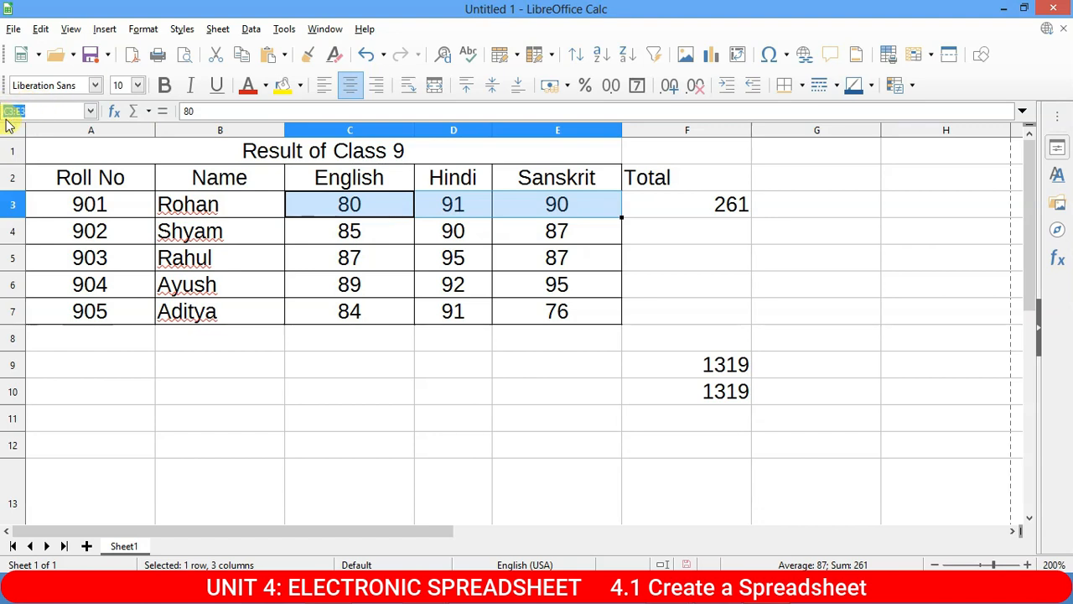
type("Sub1")
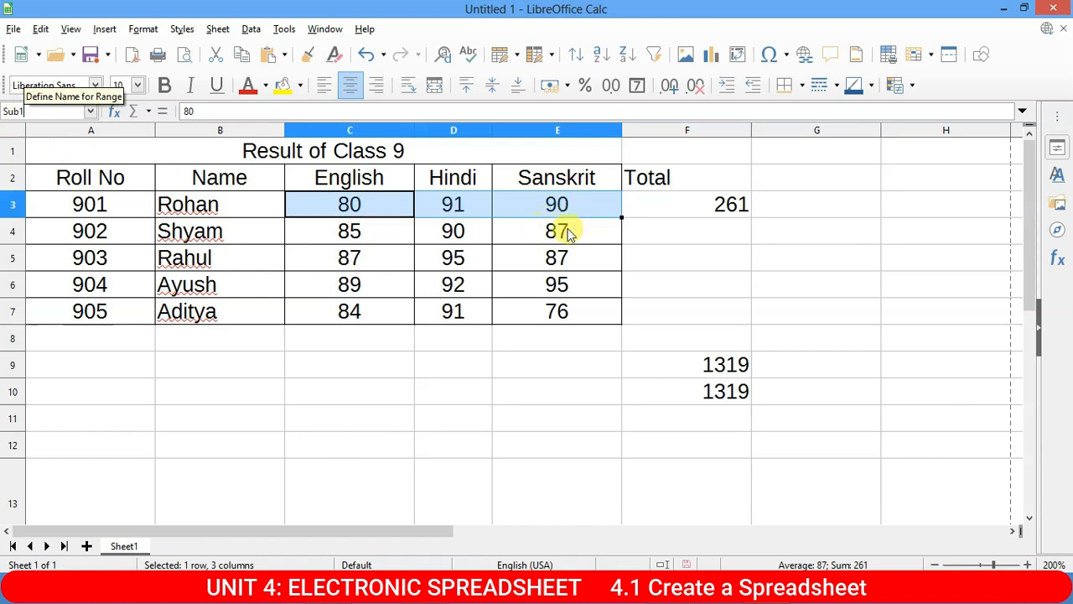
key("Return")
Select C4:E4 and type Sub2 into the Name Box.
left_click_drag(349, 231, 546, 232)
left_click(8, 111)
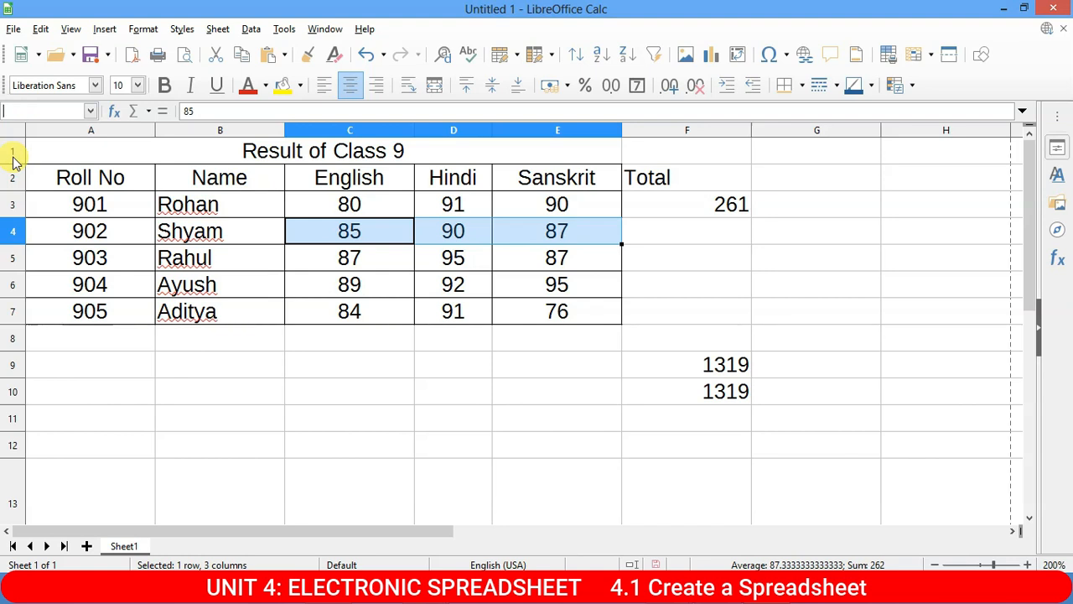
type("Sub")
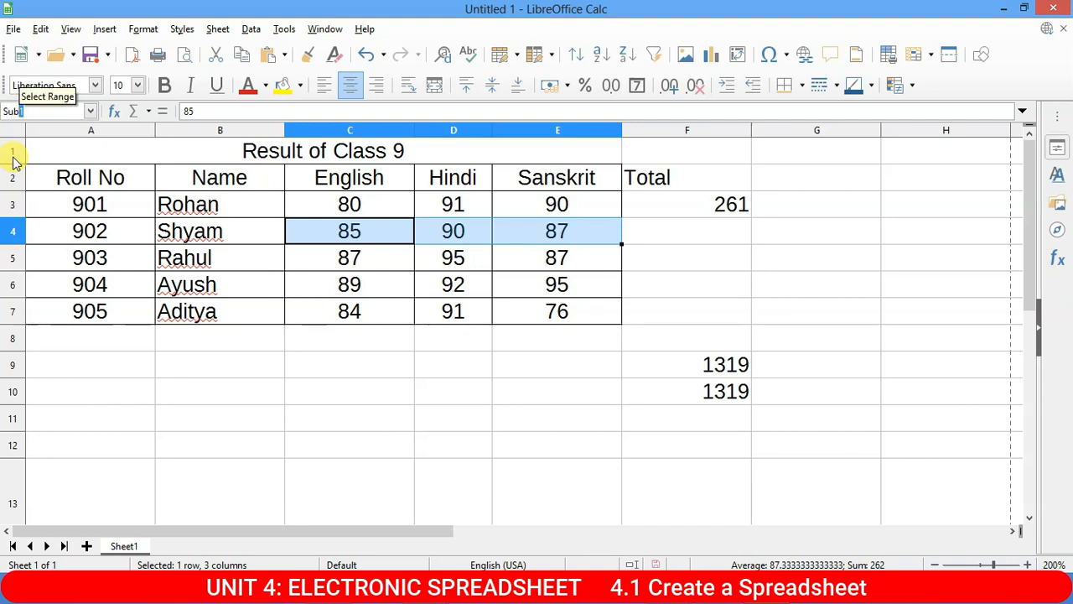
type("2")
Cancel a stray entry in C5, then name the range C5:E5 Sub3.
left_click_drag(361, 257, 553, 268)
type("sub")
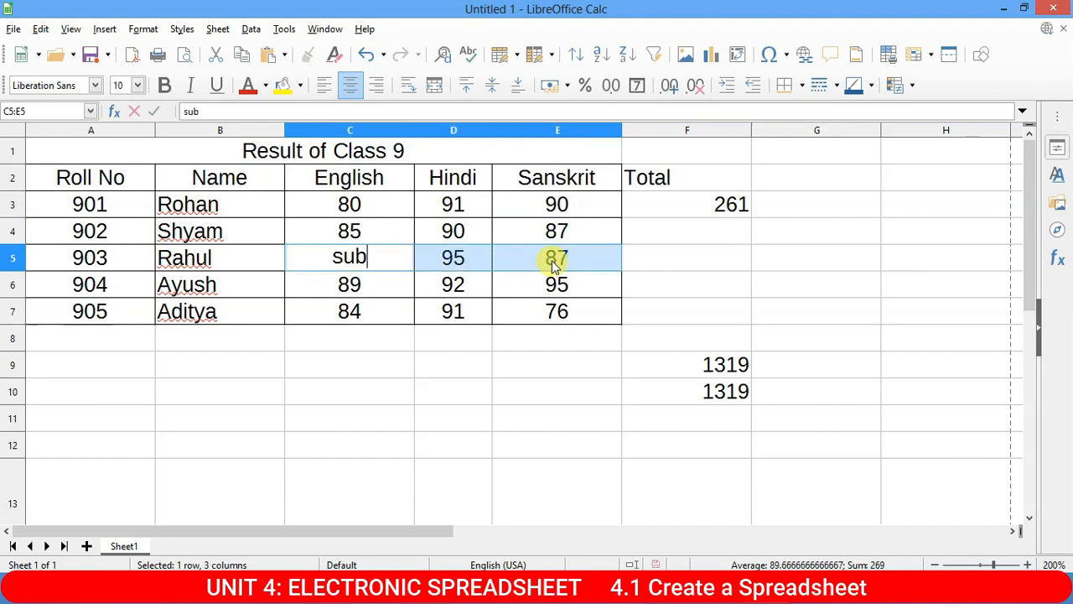
key("Escape")
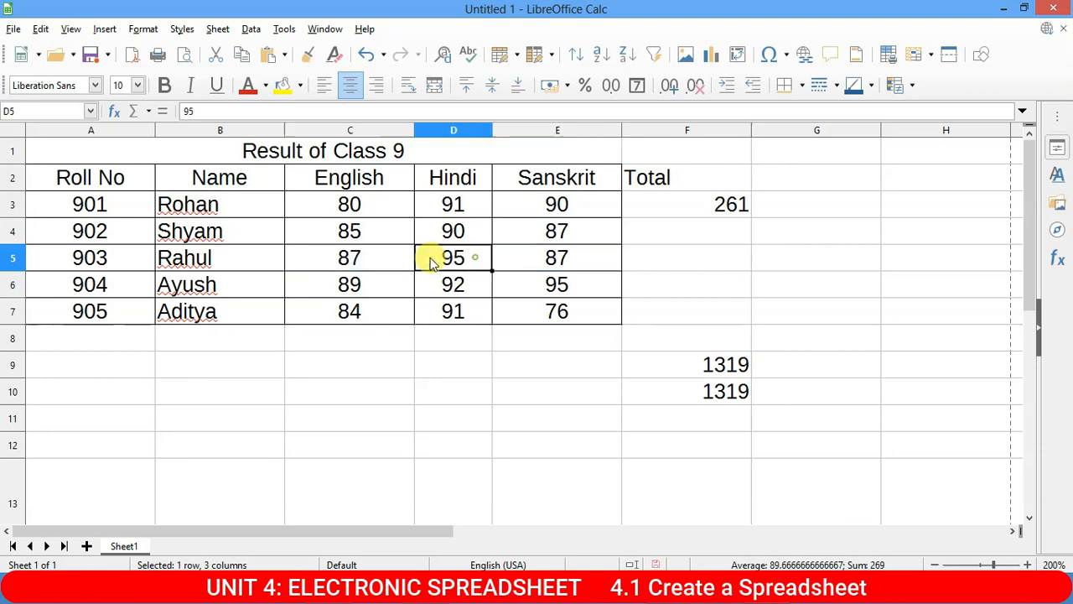
left_click(475, 261)
left_click_drag(348, 262, 578, 267)
left_click(37, 109)
type("Sub")
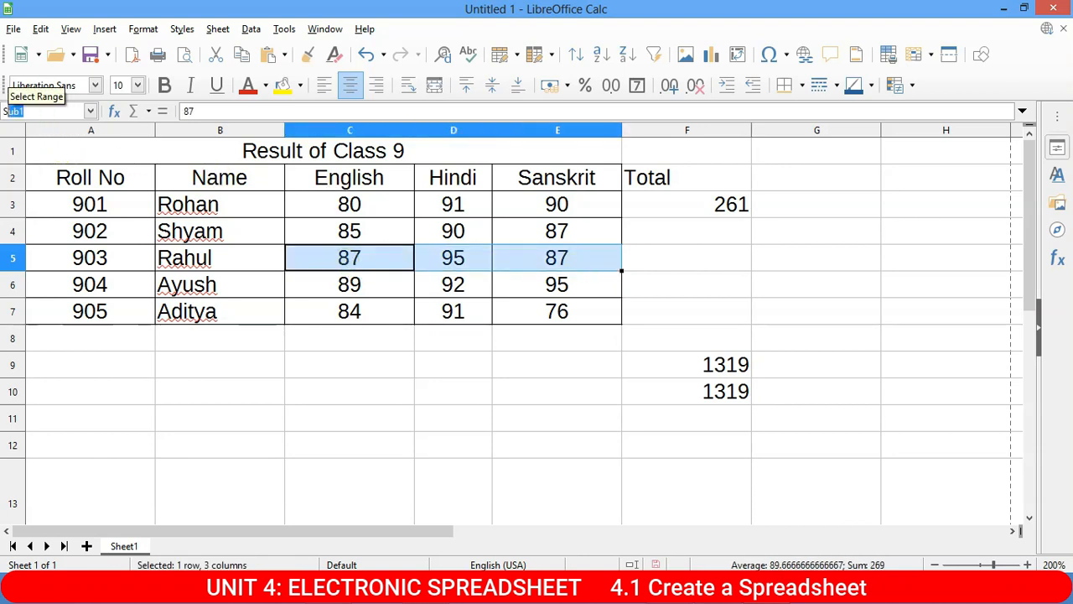
type("3")
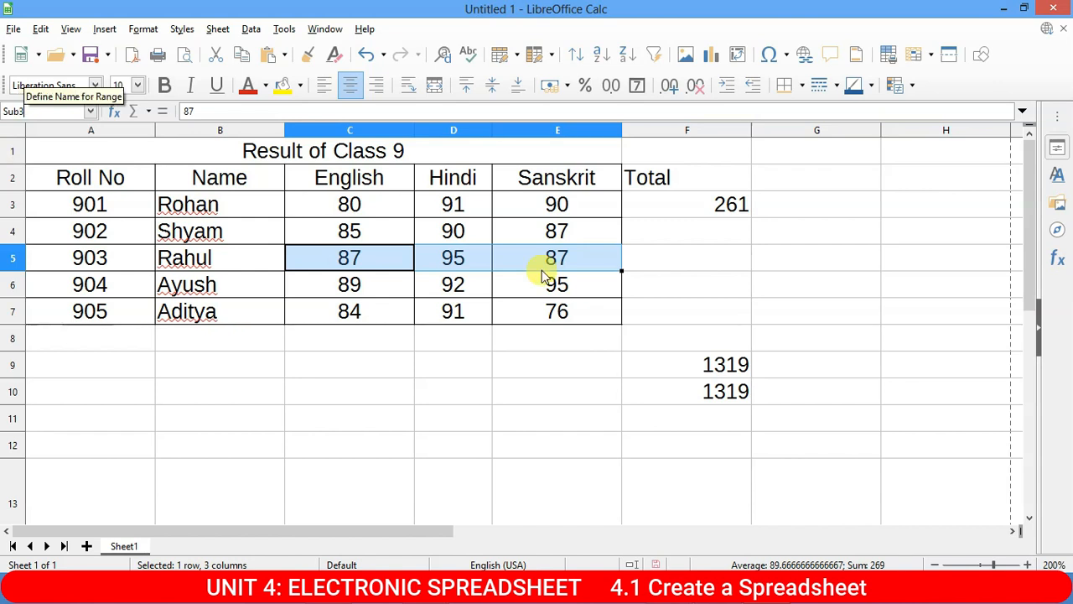
key("Return")
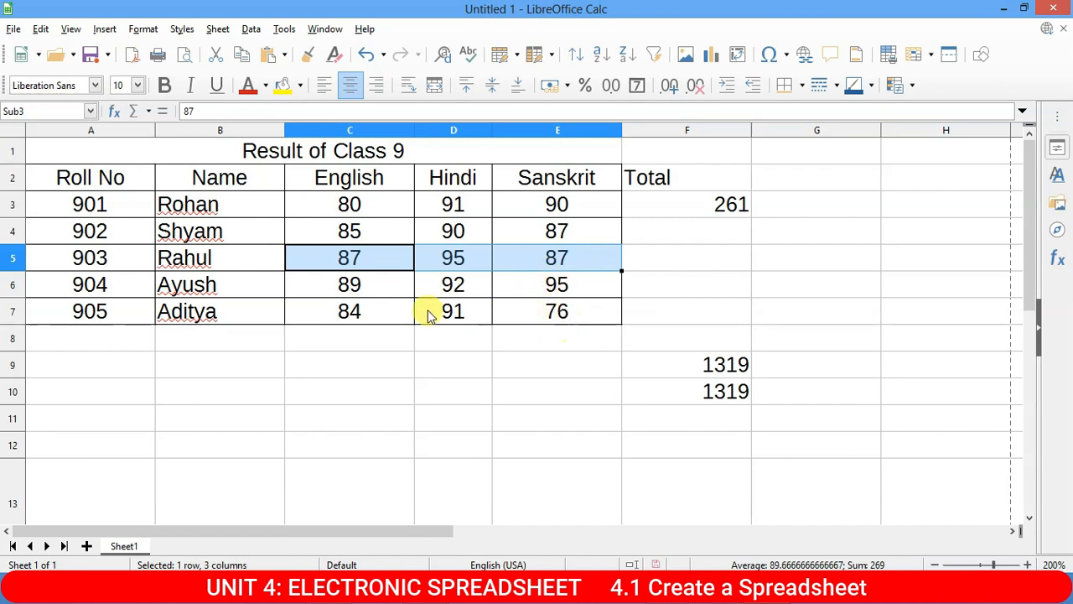
Name the ranges C6:E6 Sub4 and C7:E7 Sub5.
left_click_drag(347, 282, 586, 277)
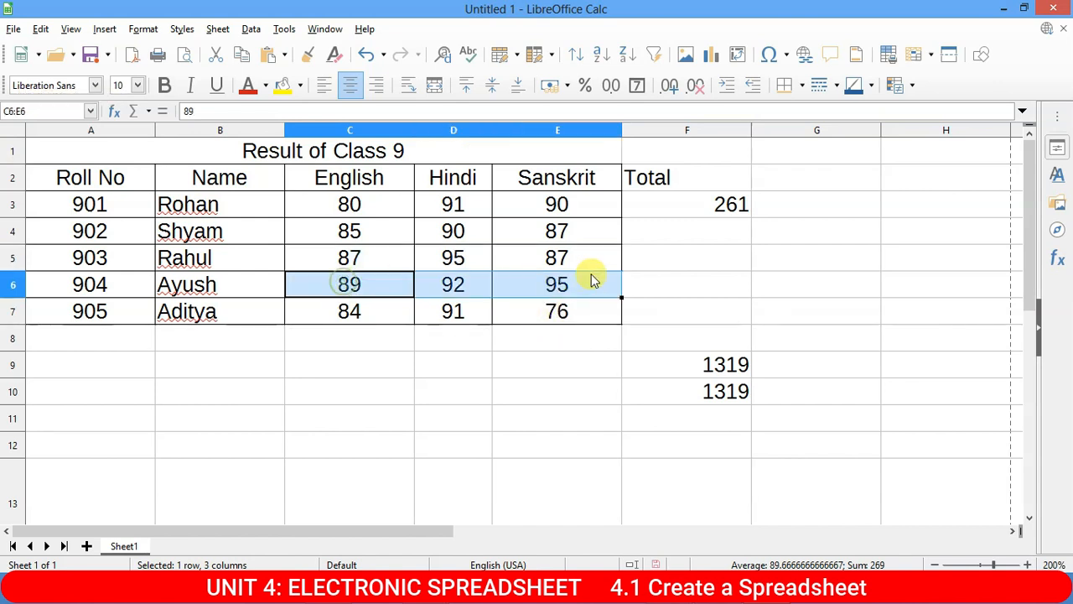
left_click(44, 111)
type("Sub")
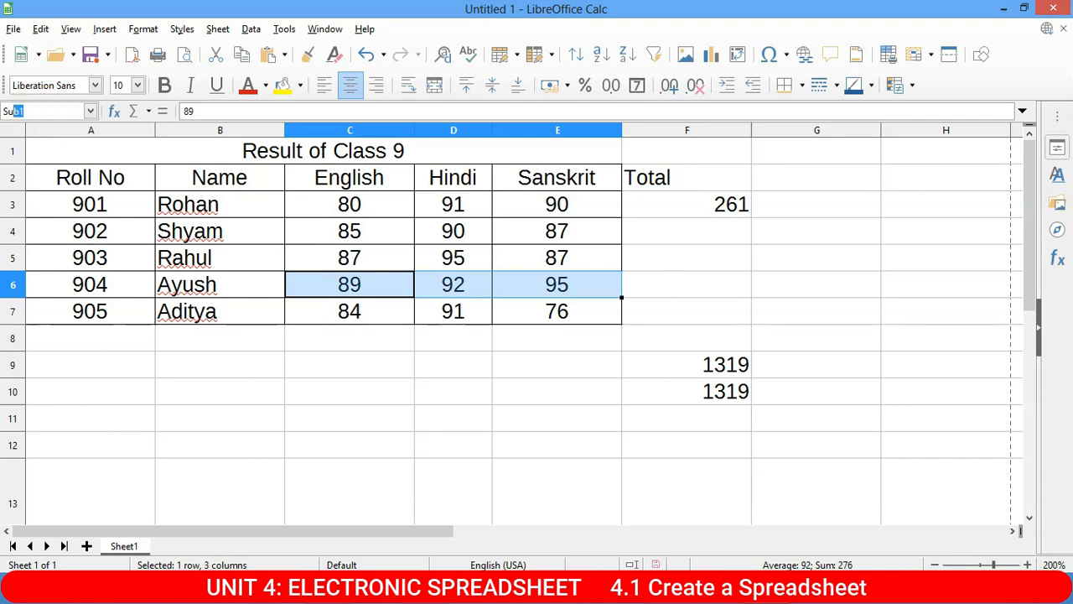
type("4")
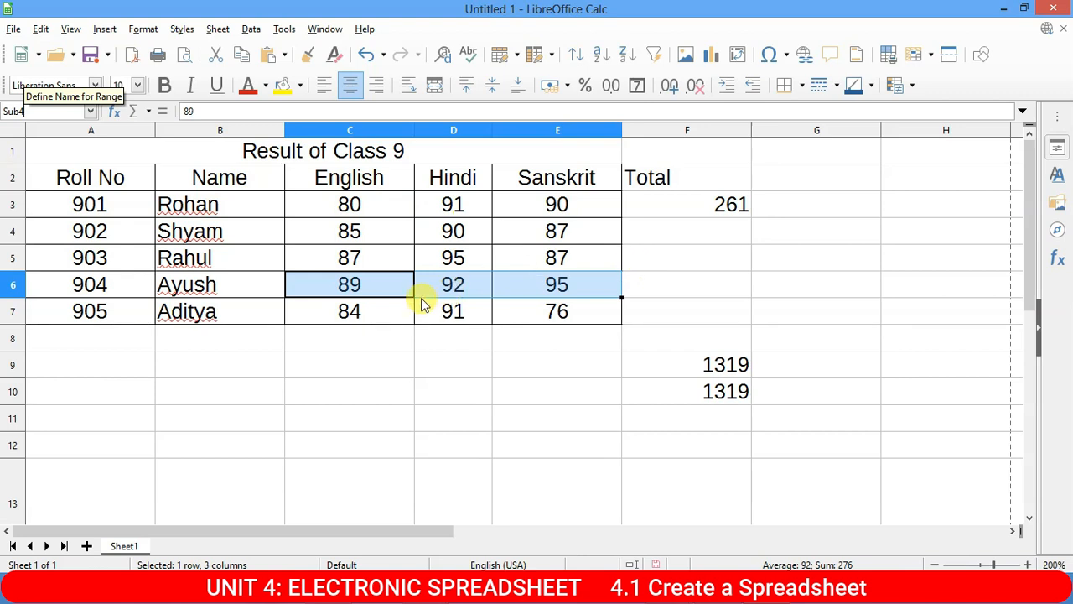
key("Return")
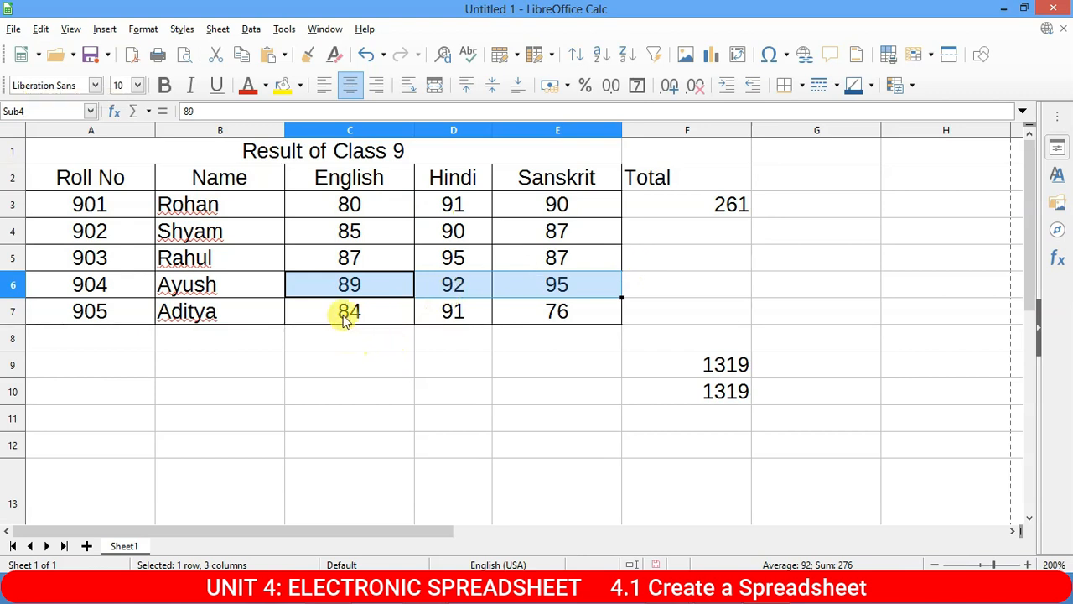
left_click(373, 313)
left_click_drag(453, 312, 575, 310)
left_click(29, 109)
type("Sub")
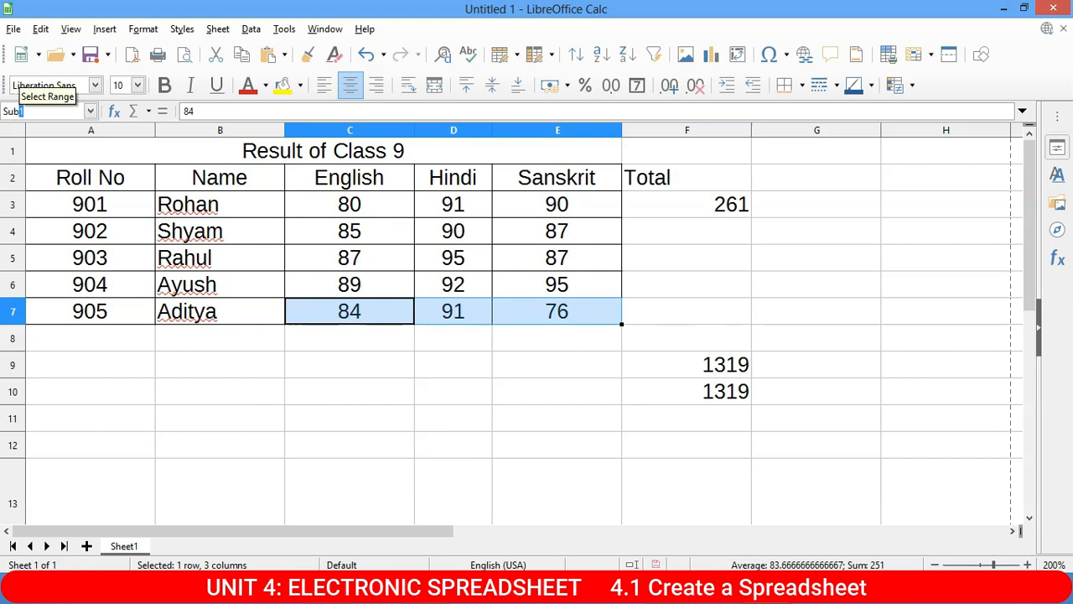
type("5")
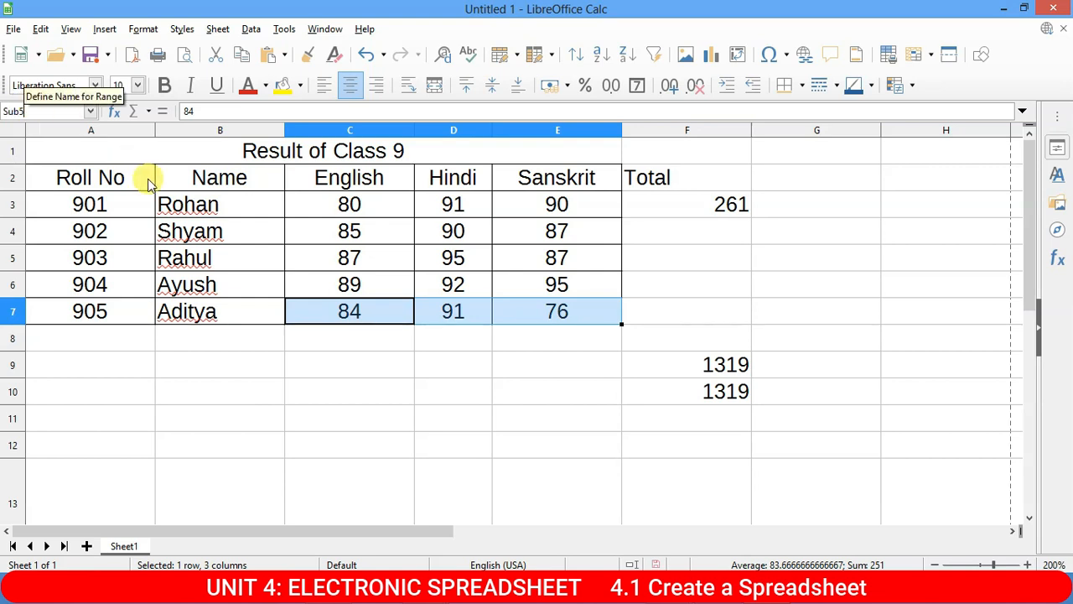
key("Return")
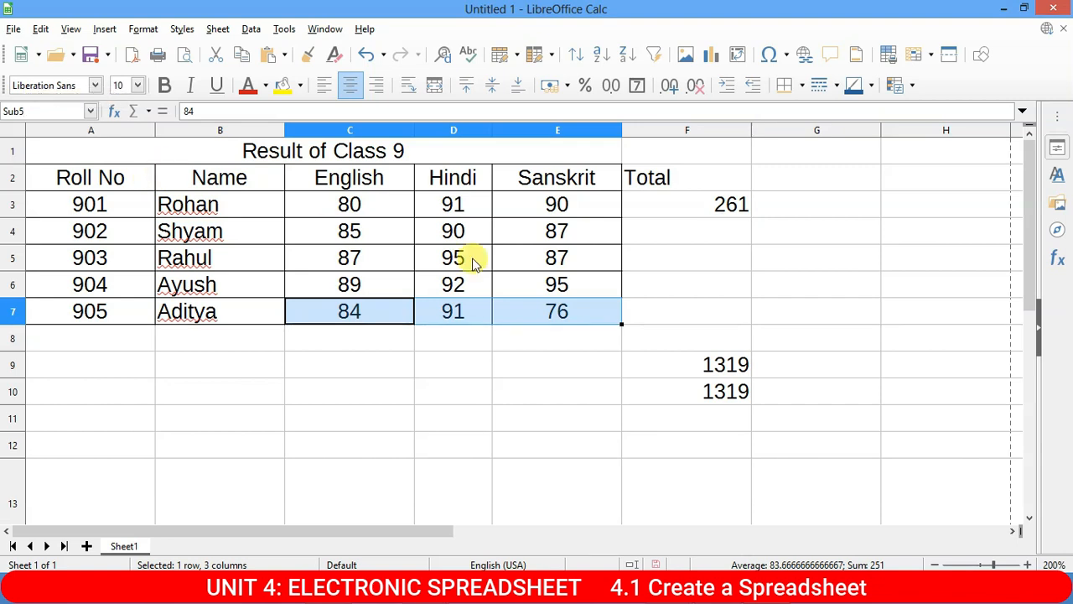
Enter =SUM(Sub2) in F4 as the second row's total.
left_click(663, 278)
left_click(687, 221)
type("=")
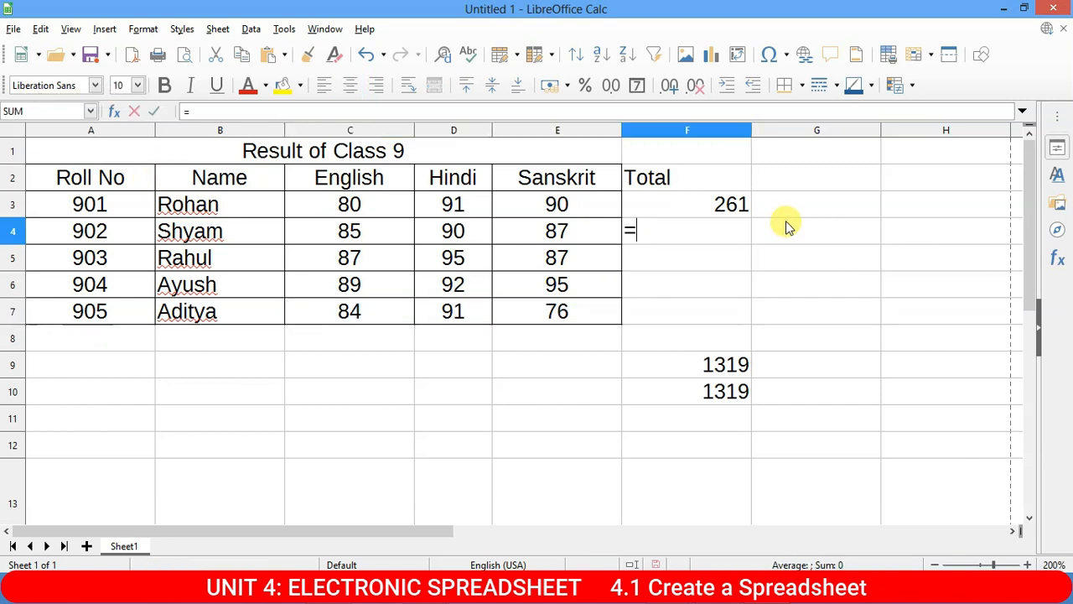
type("su")
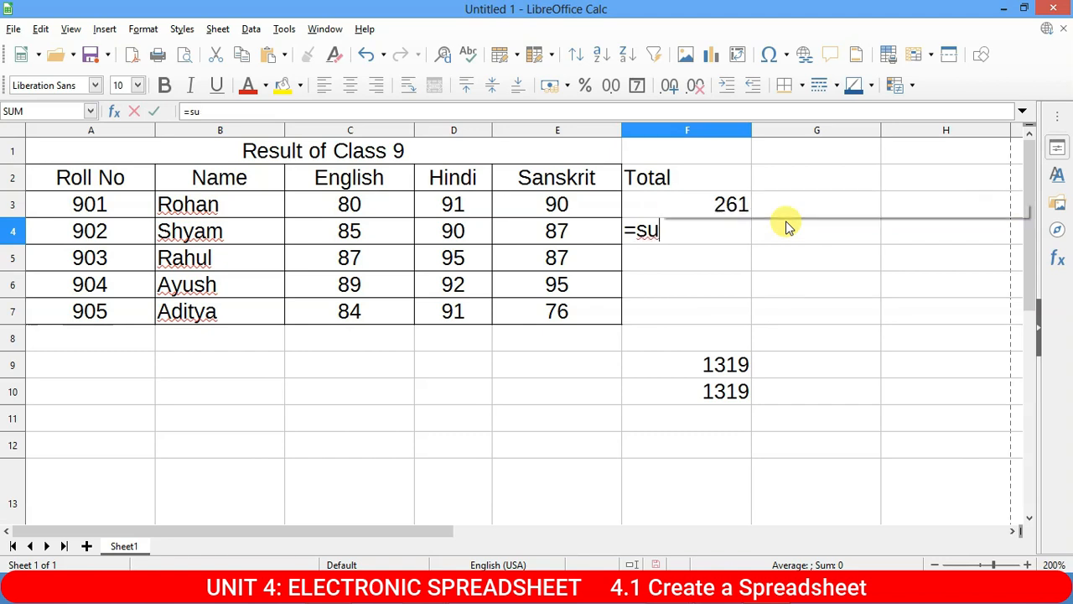
type("m")
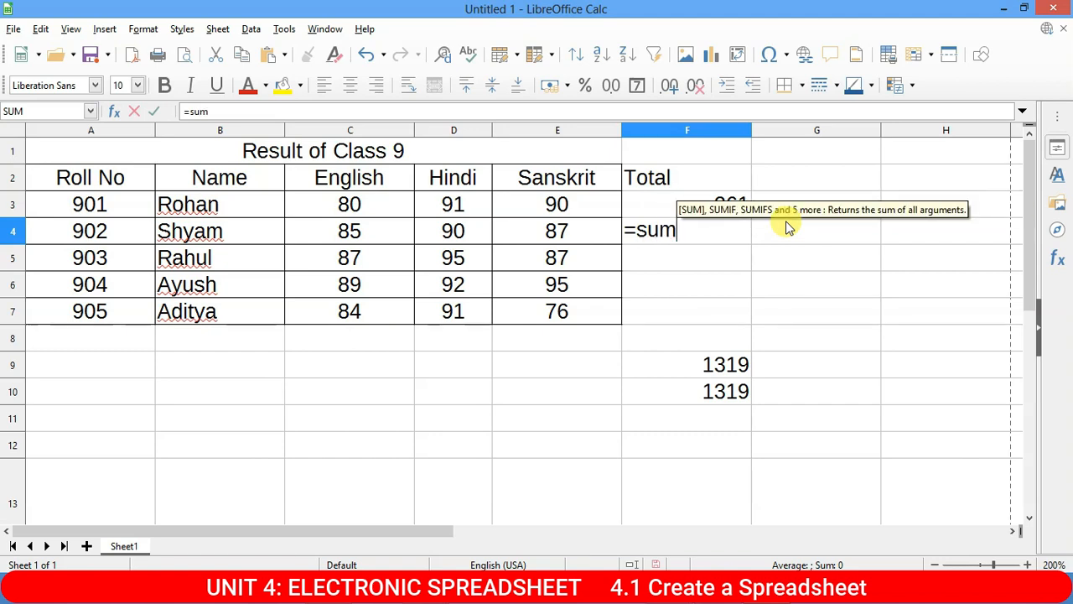
type("(")
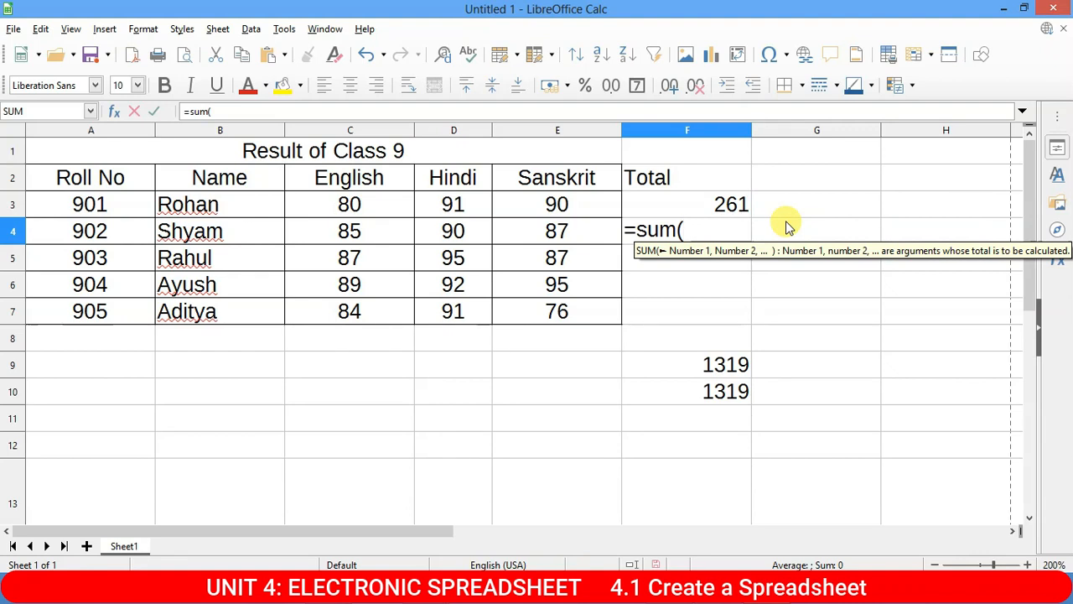
type("s")
key("BackSpace")
type("Sub")
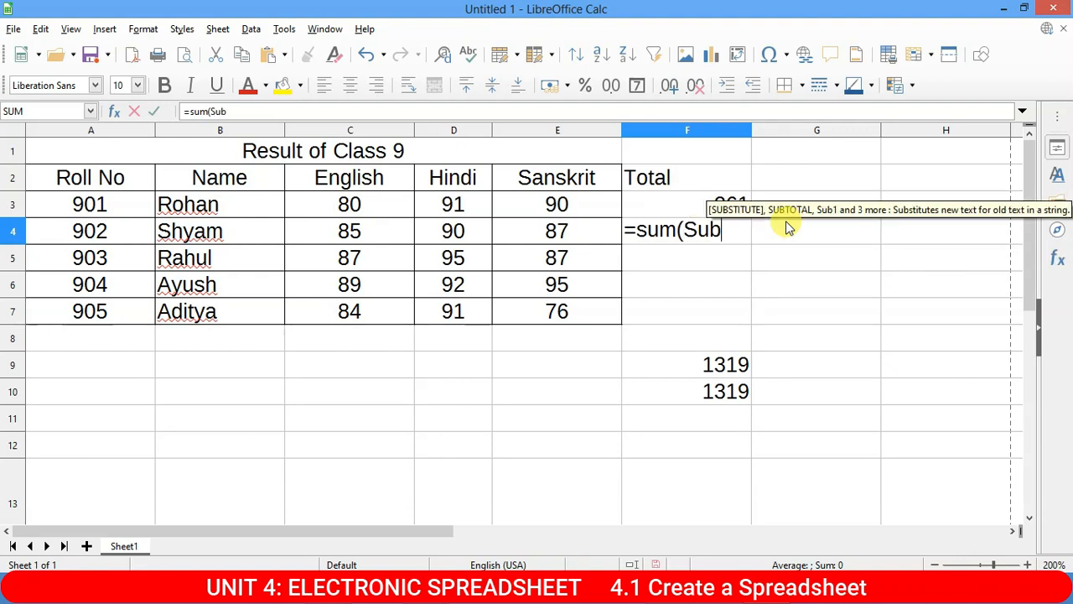
type("2")
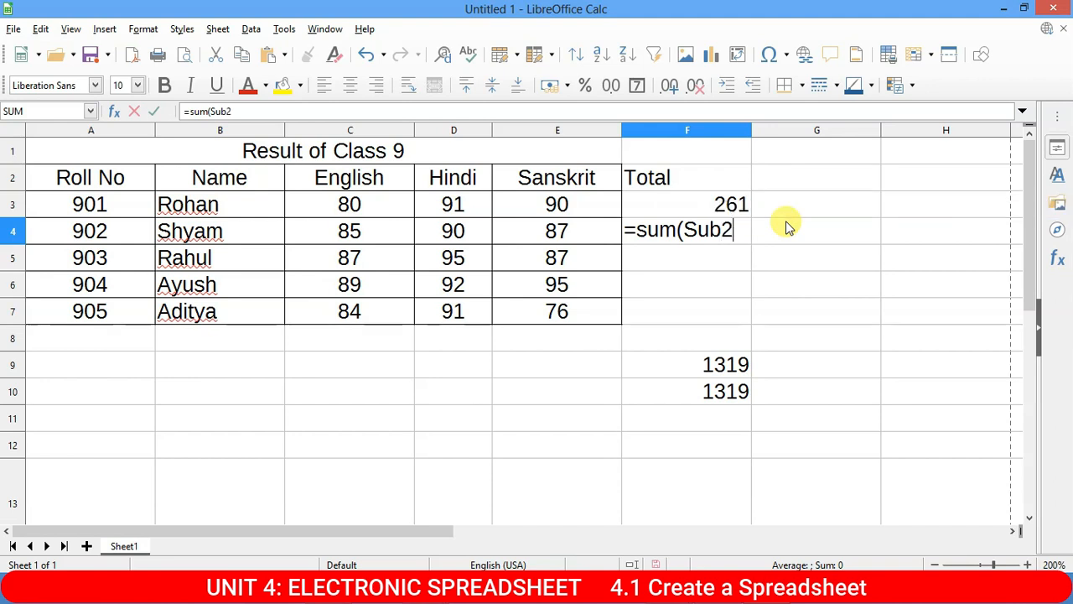
key("Return")
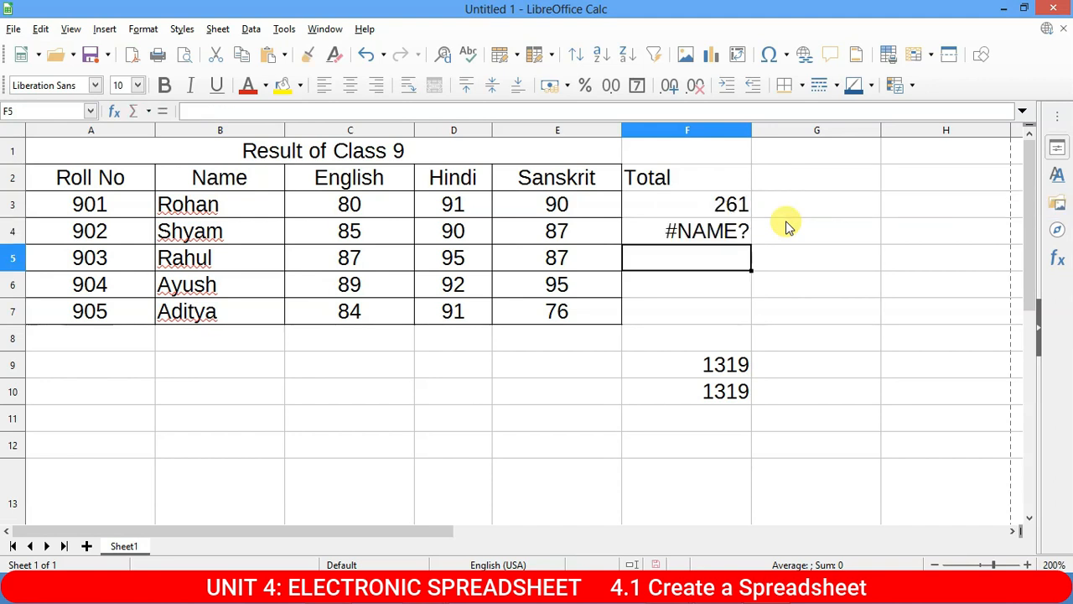
Reopen F4's formula, try inserting C4:E4, then discard the edit.
double_click(707, 234)
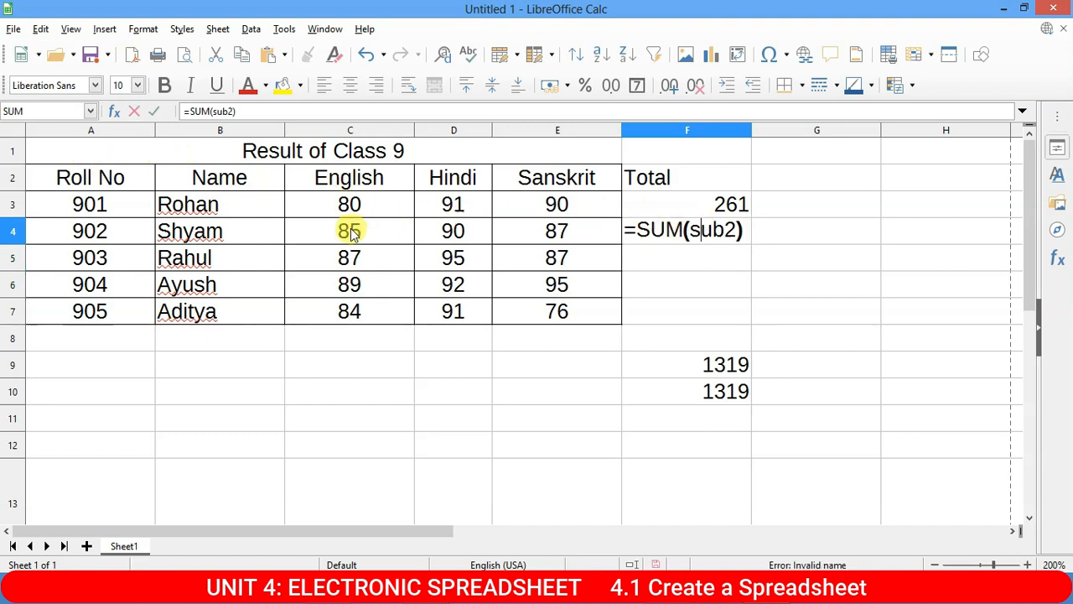
left_click_drag(352, 230, 572, 232)
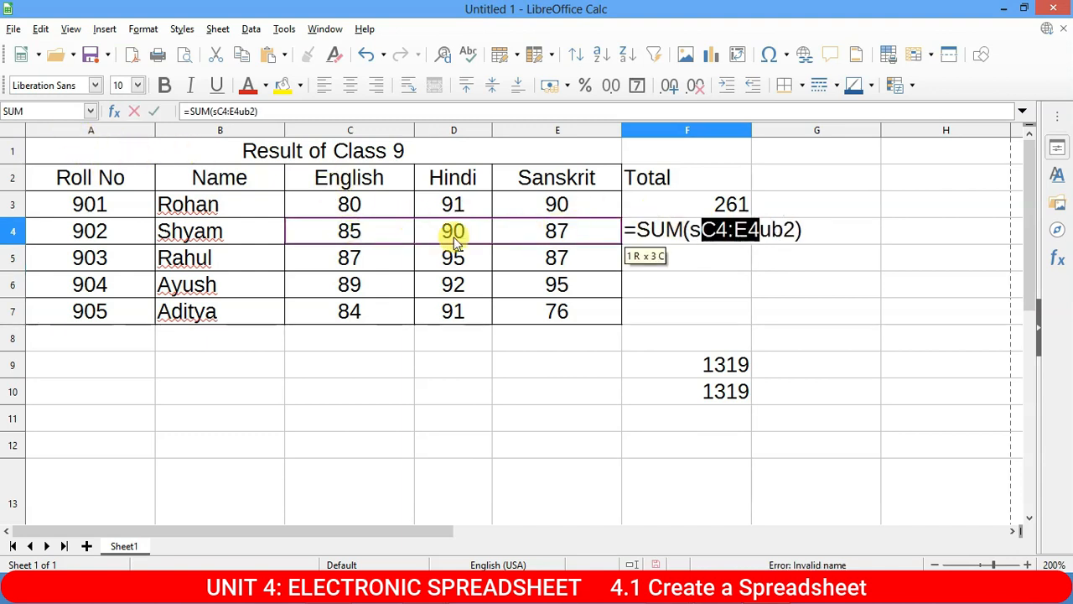
key("Escape")
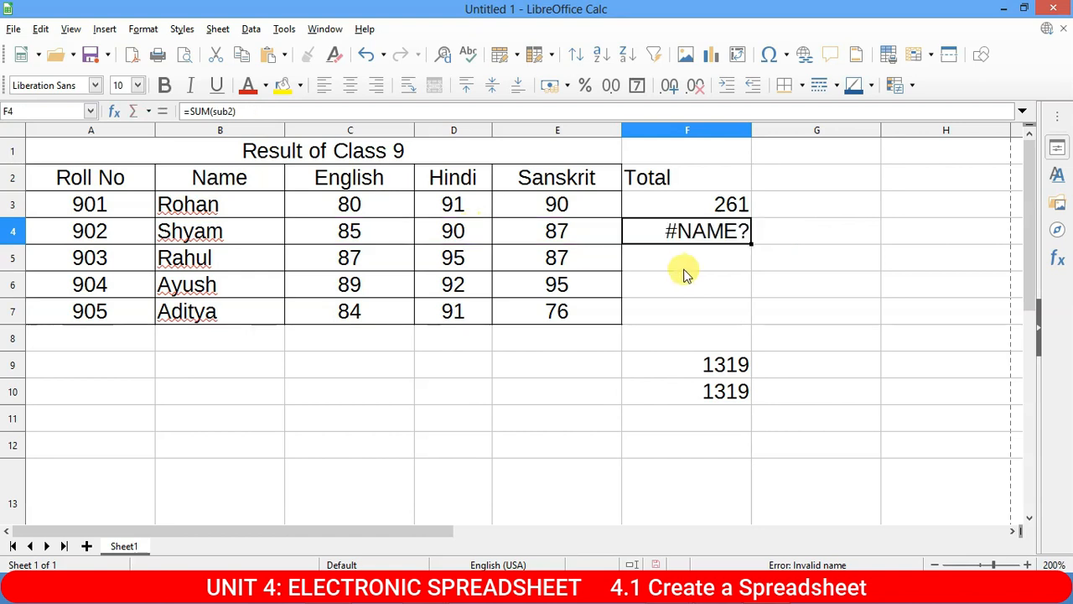
Name C4:E4 Sub2 so F4's =SUM(Sub2) shows 262, then select the row 5 marks.
left_click(707, 276)
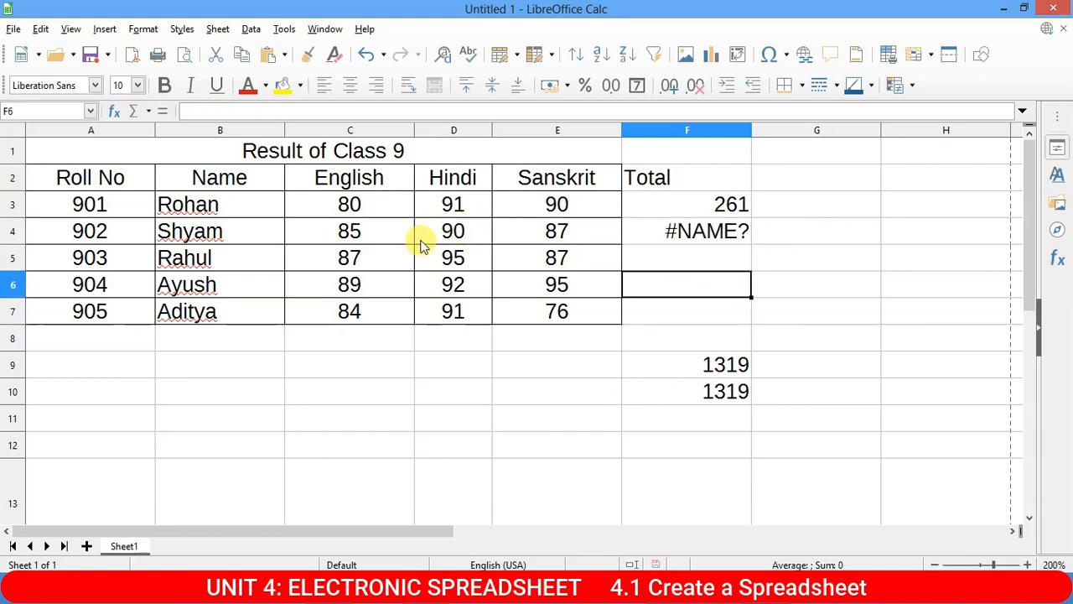
left_click_drag(360, 228, 600, 235)
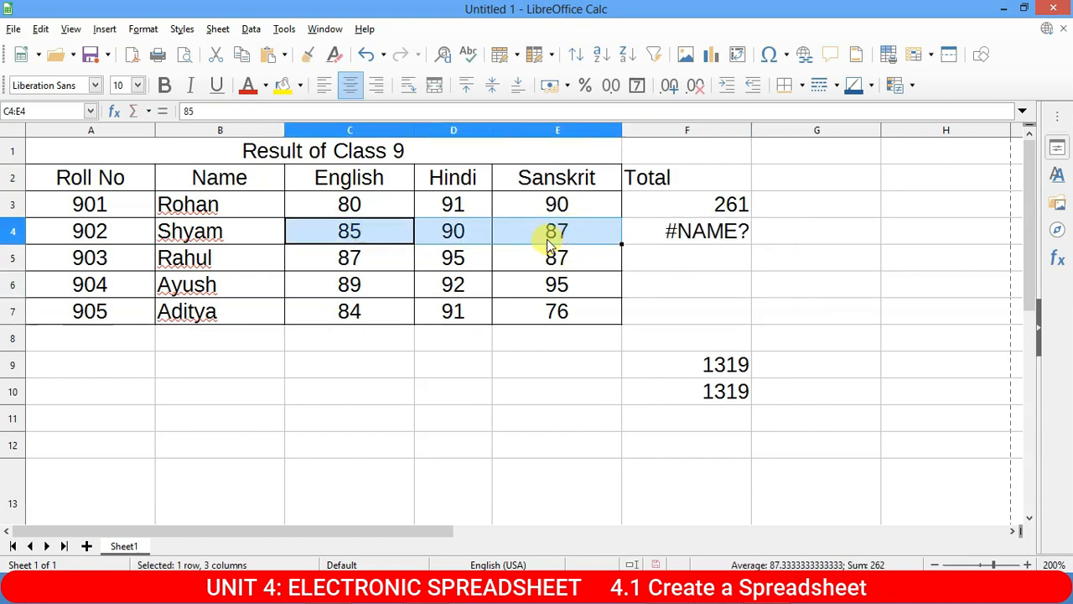
left_click_drag(313, 264, 575, 259)
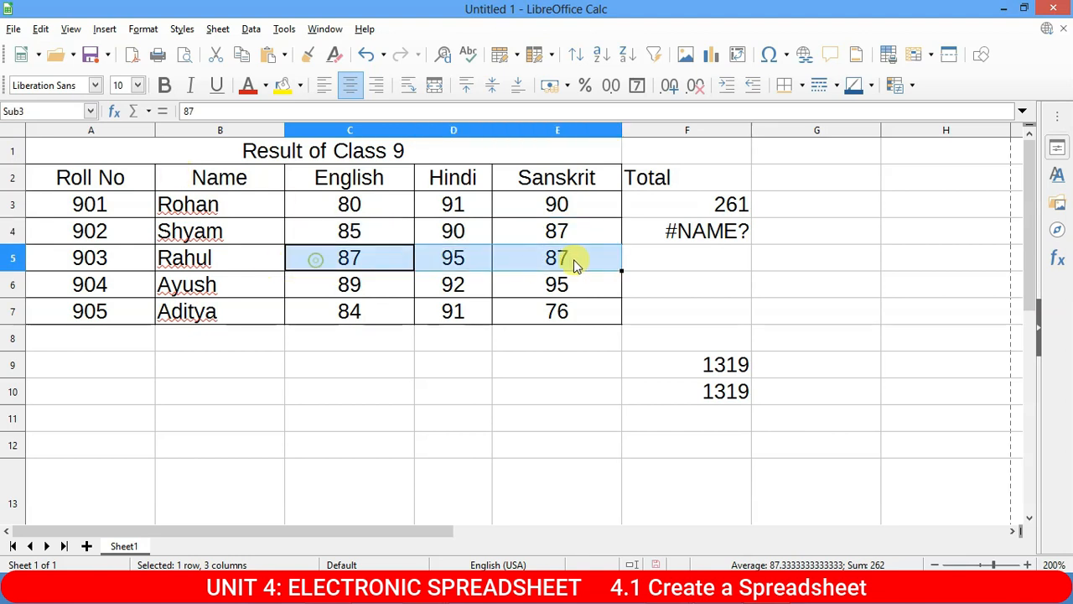
left_click_drag(394, 223, 579, 235)
left_click(51, 111)
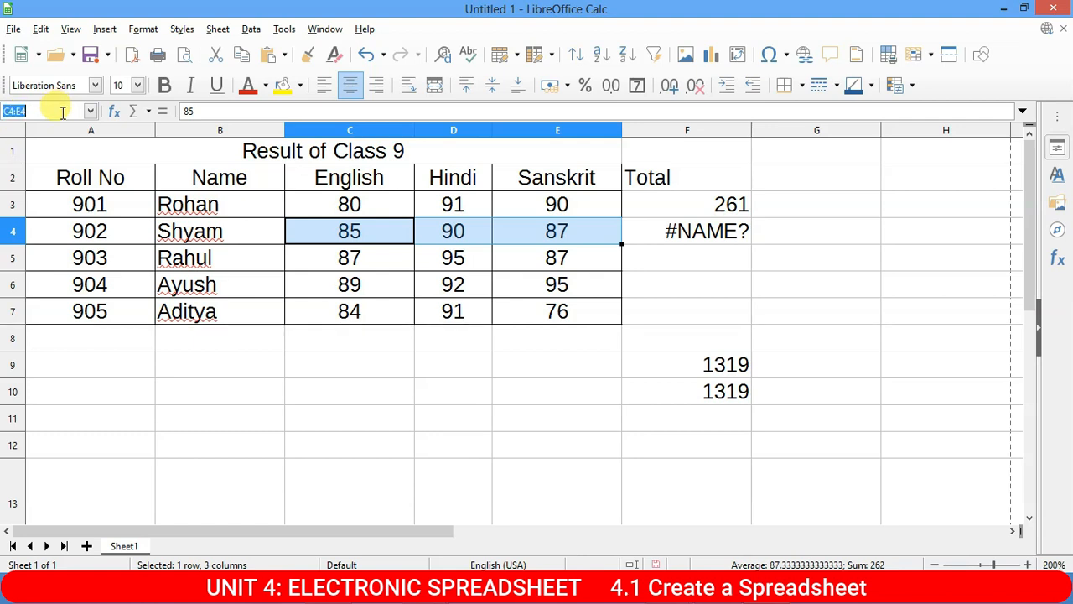
type("Su")
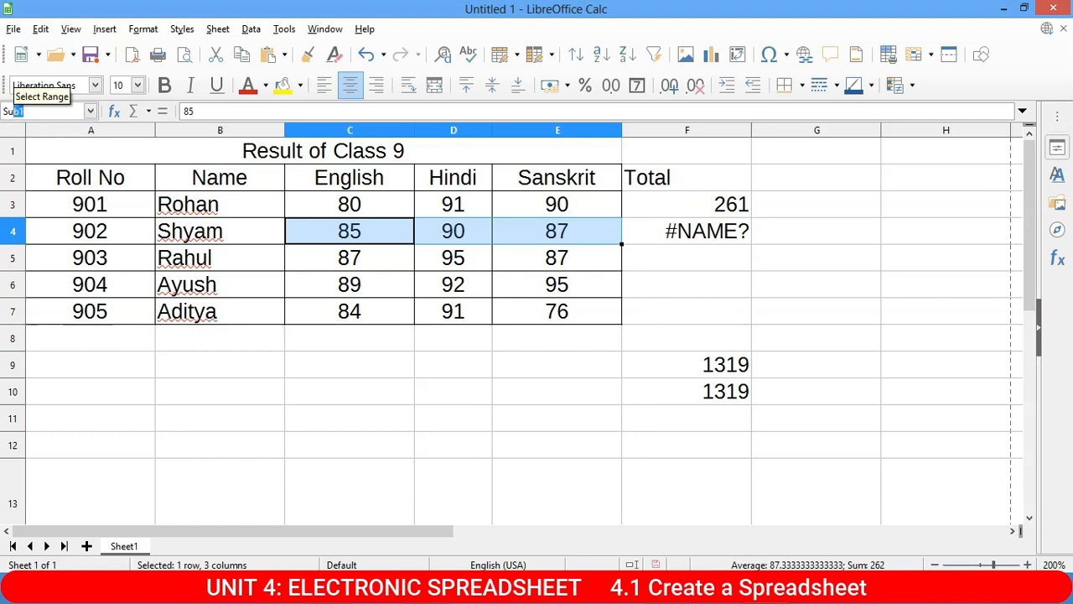
type("b2")
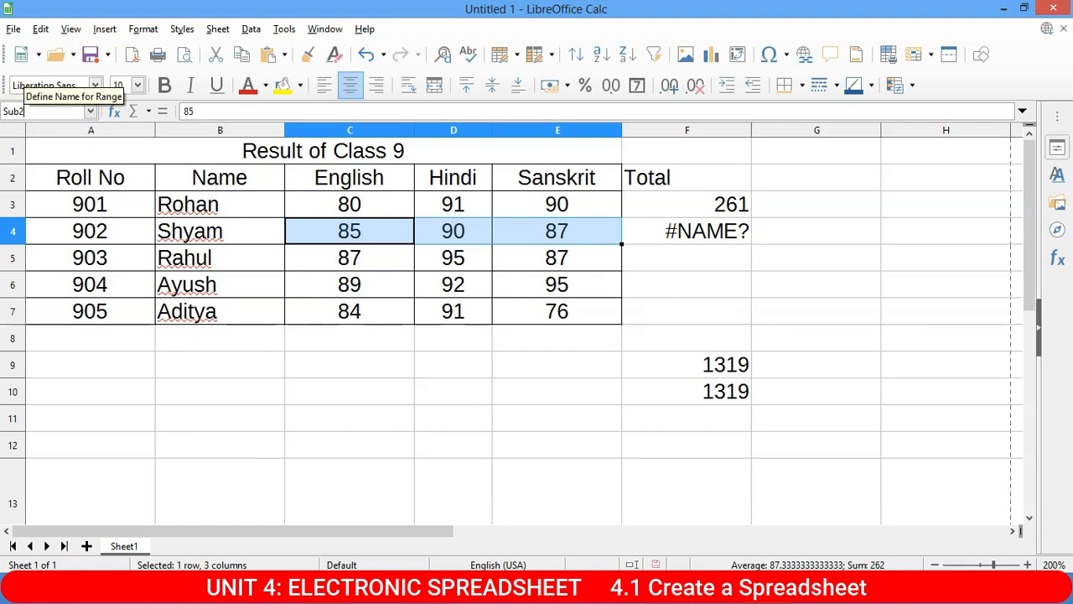
key("Return")
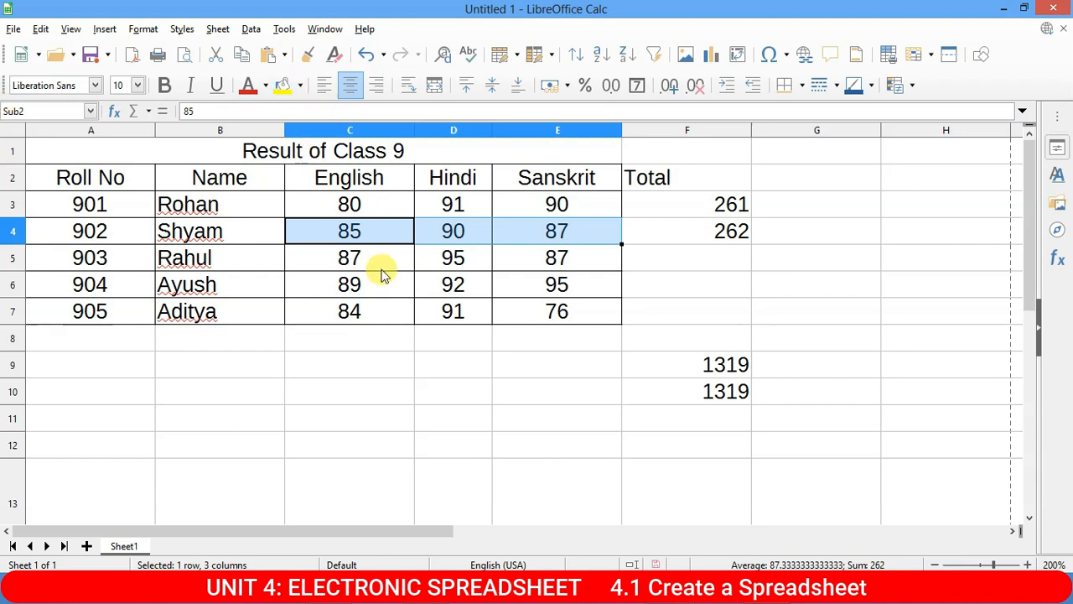
left_click(732, 240)
left_click_drag(357, 252, 560, 265)
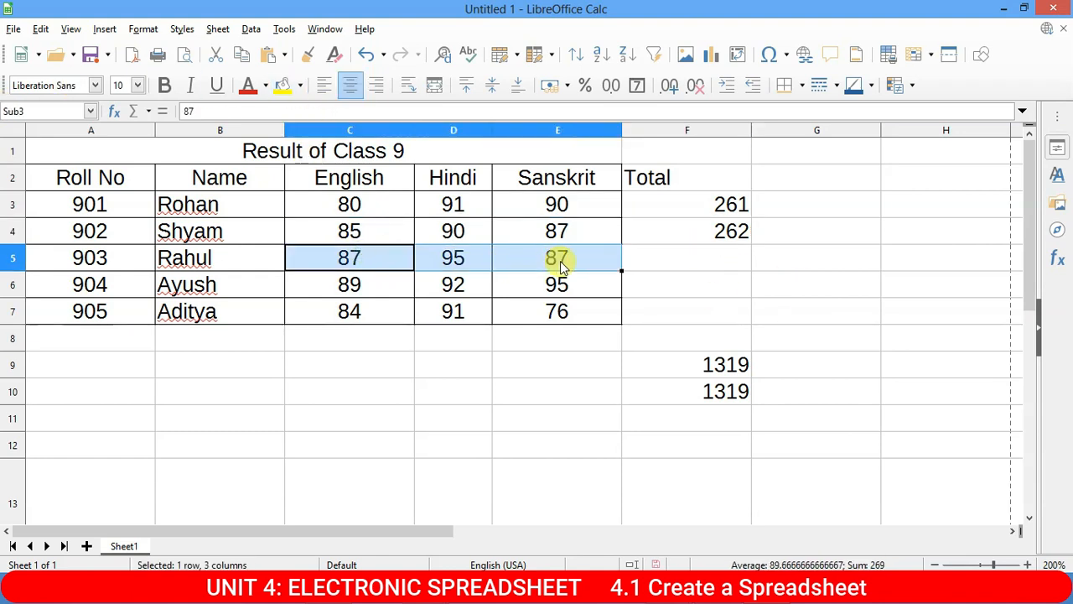
Enter =SUM(Sub3) in F5 for Rahul's total of 269, then select C3:E7.
left_click(677, 261)
type("=")
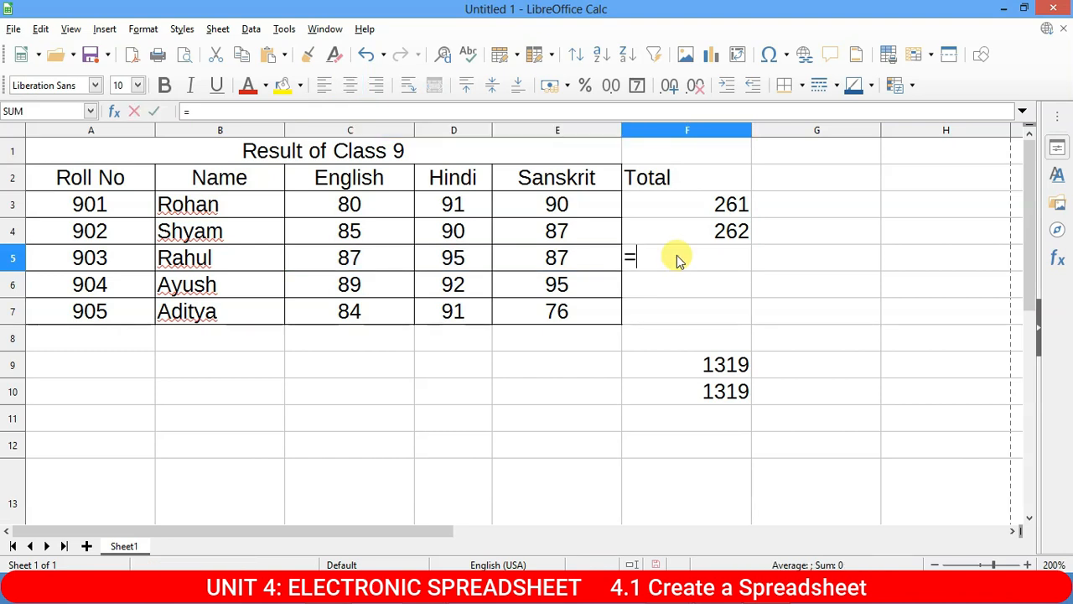
type("su")
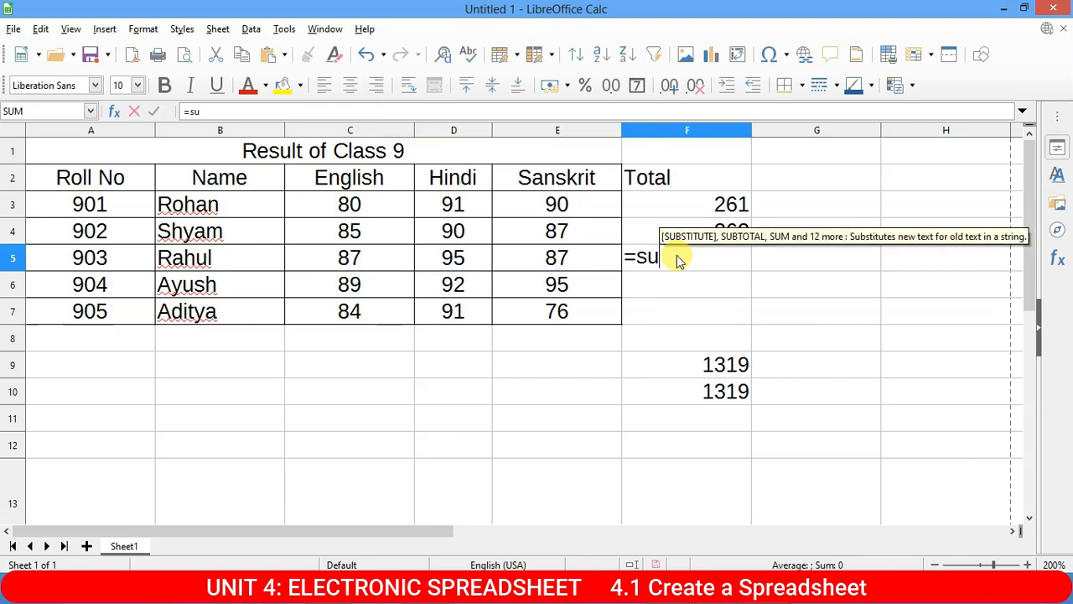
type("m(")
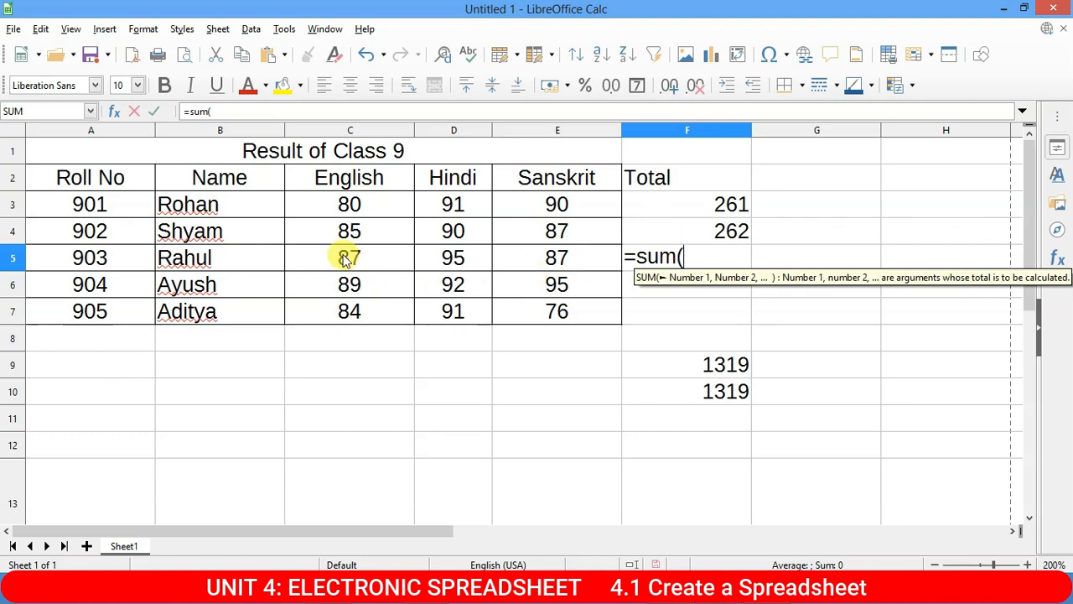
type("su")
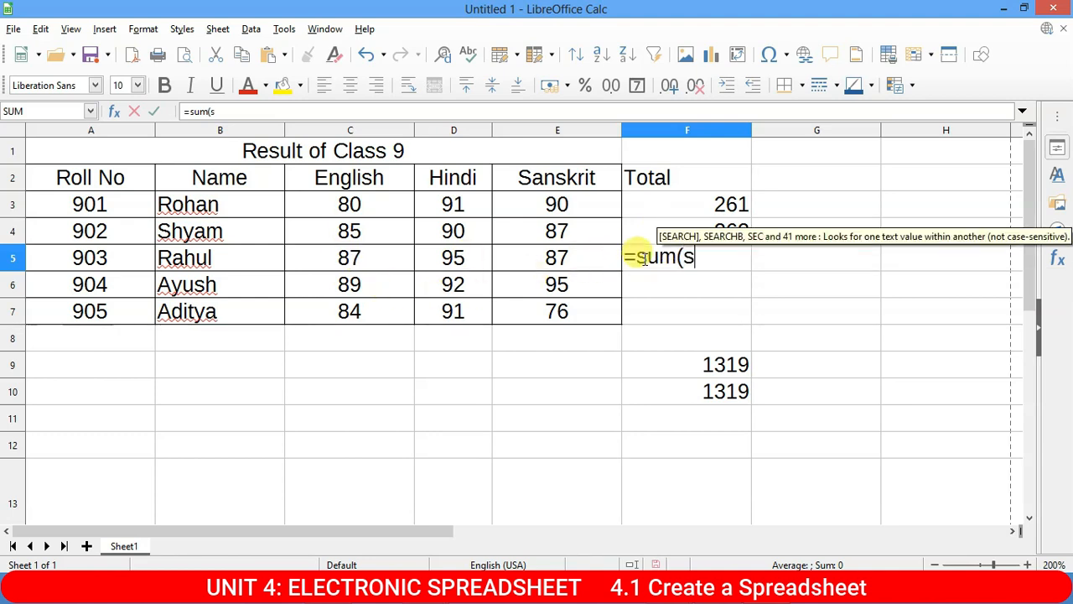
key("BackSpace")
type("u")
key("BackSpace")
key("BackSpace")
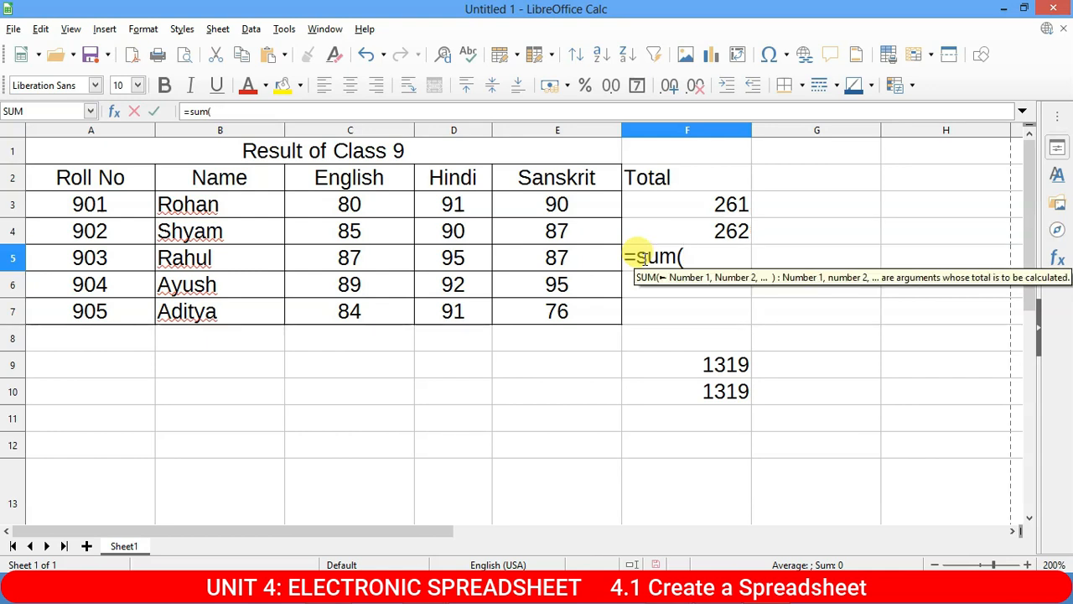
type("Su")
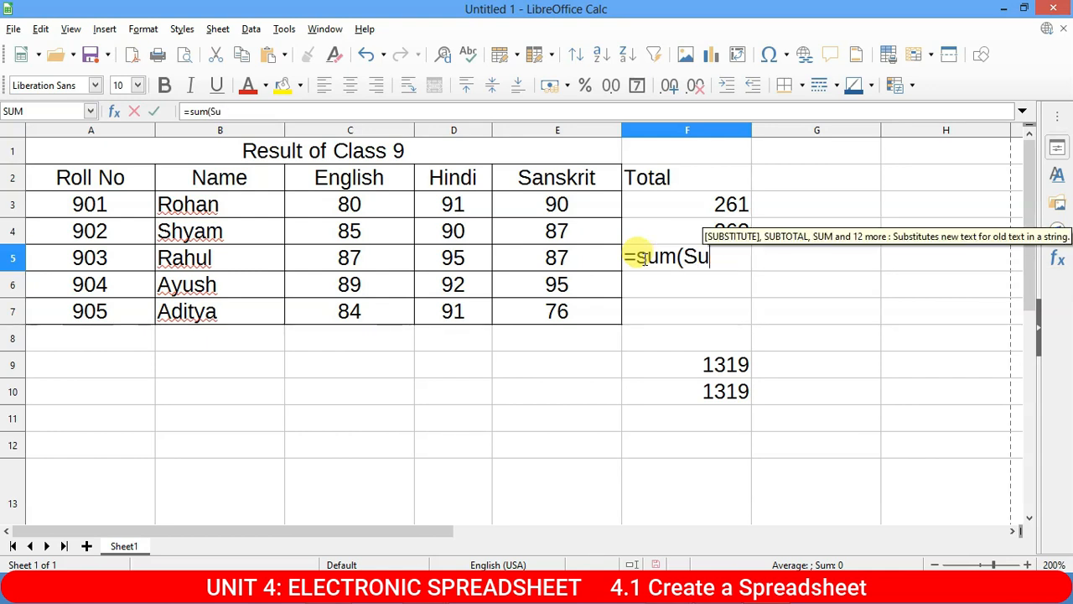
type("b3")
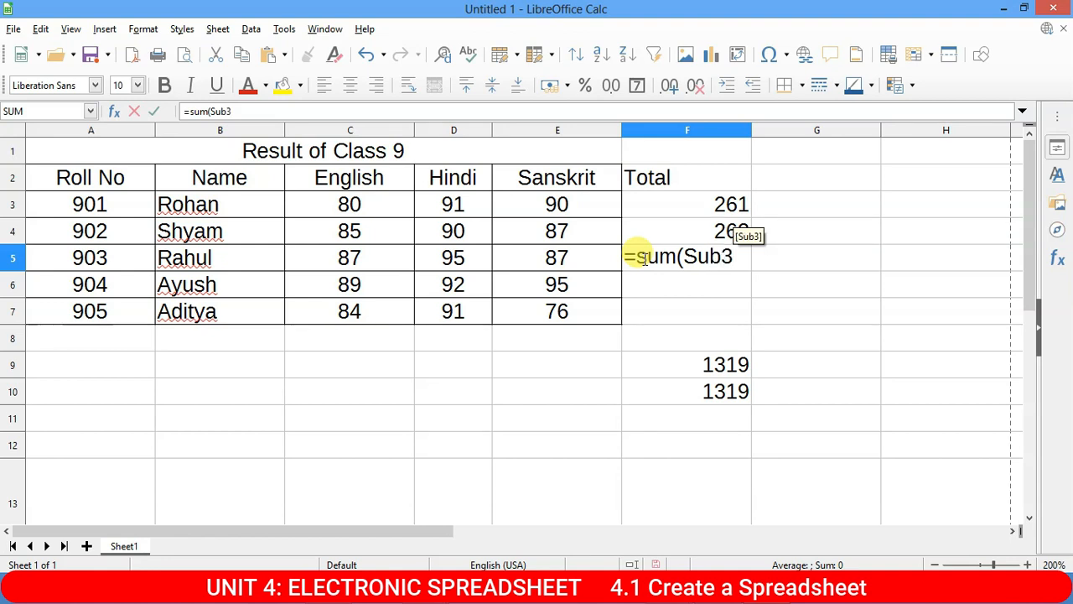
type(")")
key("Return")
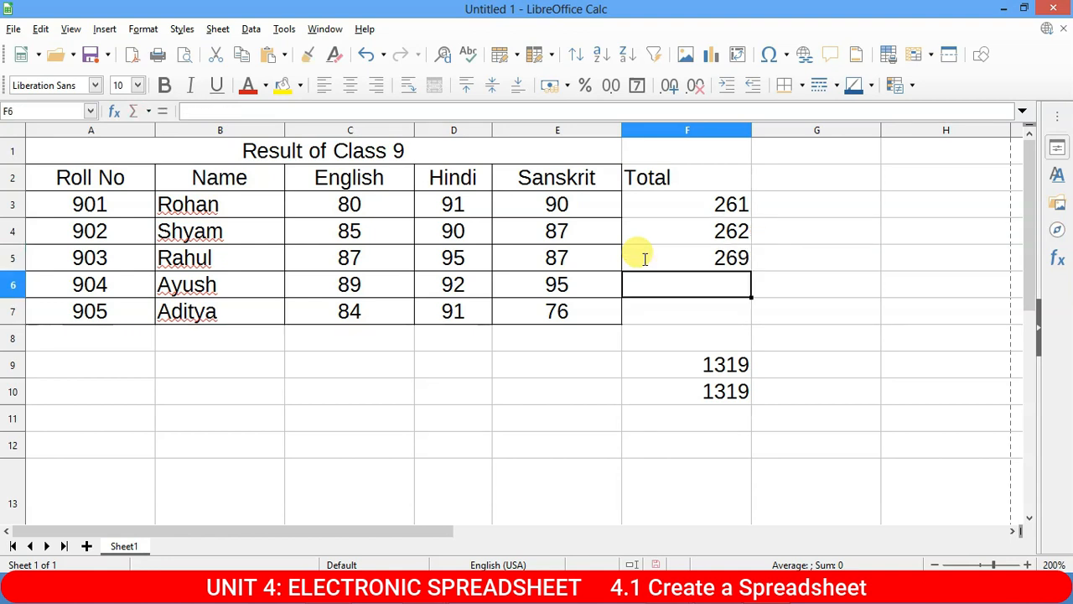
left_click(731, 262)
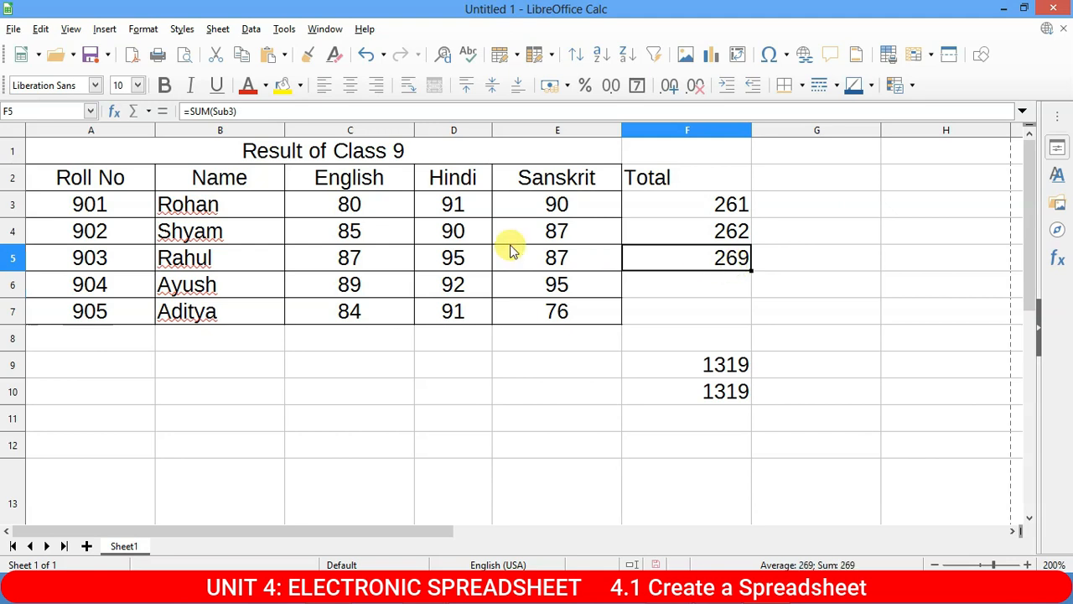
left_click_drag(367, 211, 573, 313)
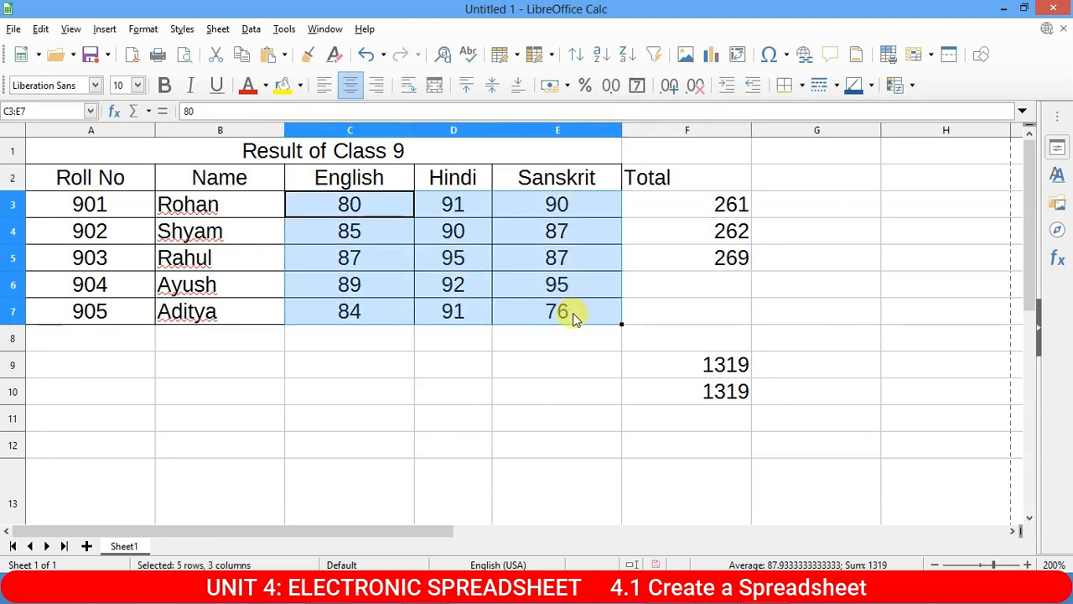
Name the marks block C3:E7 Sum1.
left_click(38, 111)
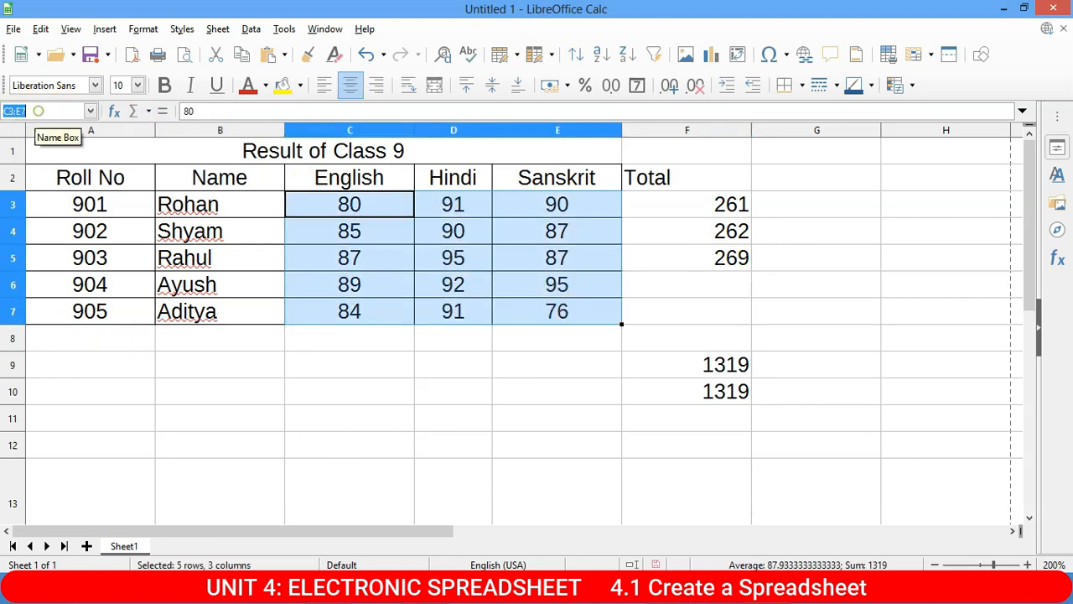
type("Su")
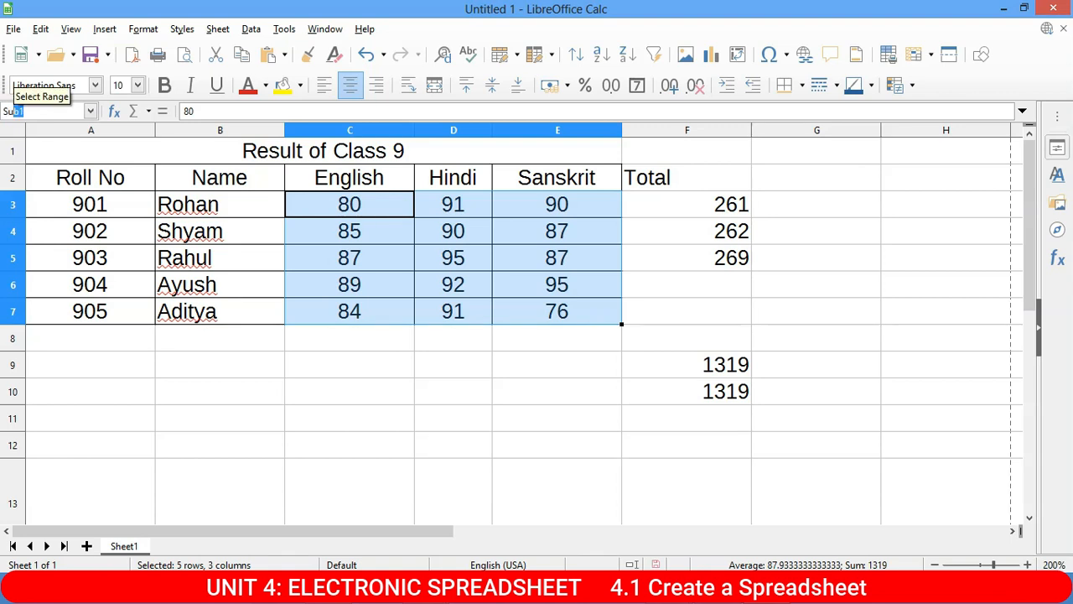
type("m1")
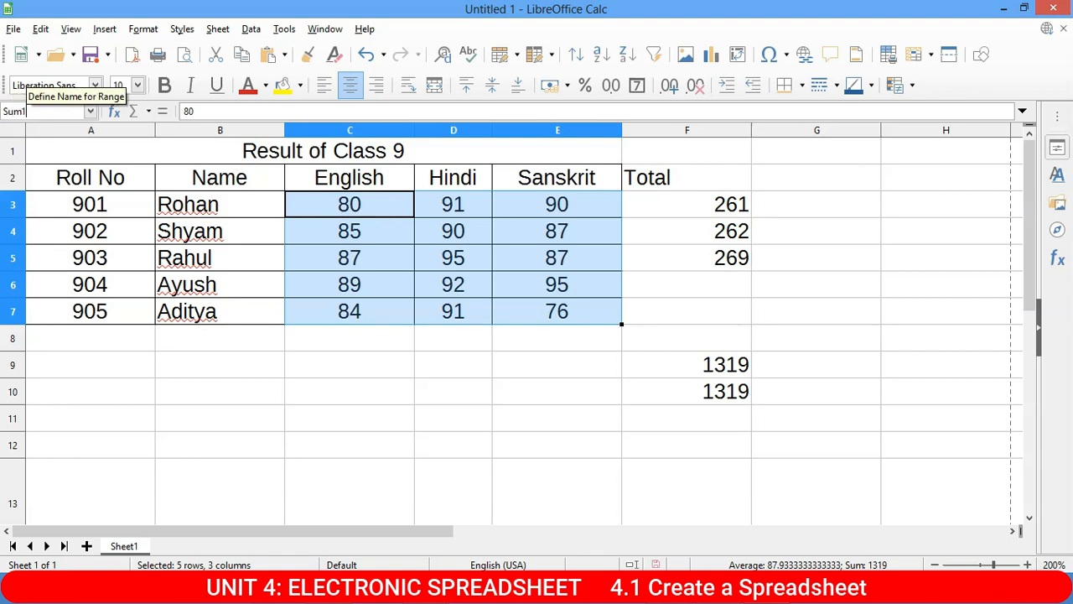
key("Return")
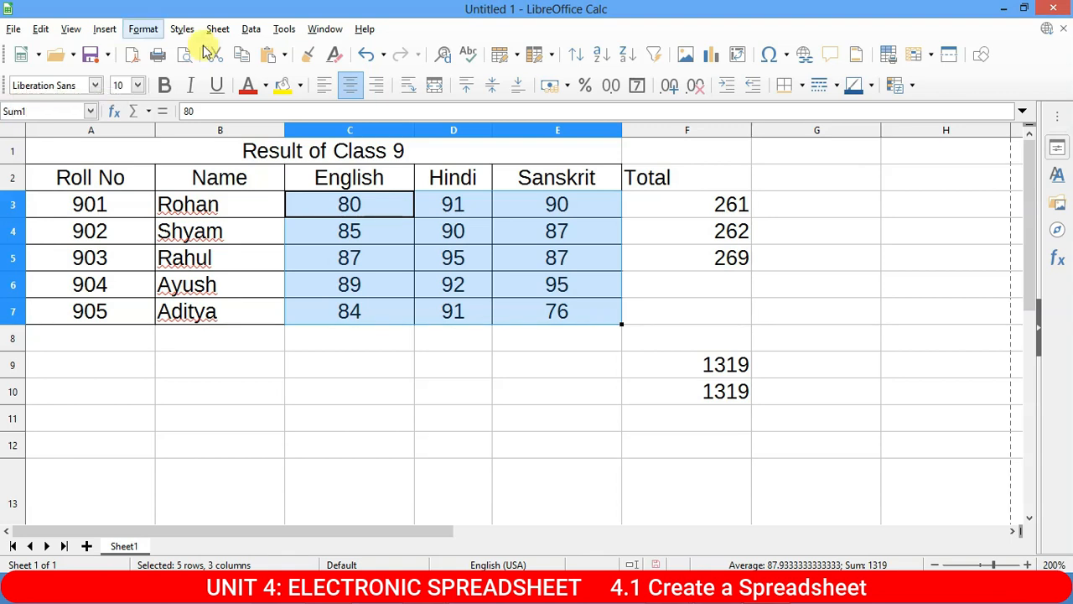
Enter =SUM(Sum1) in F12, giving the grand total 1319.
left_click(560, 396)
left_click(729, 442)
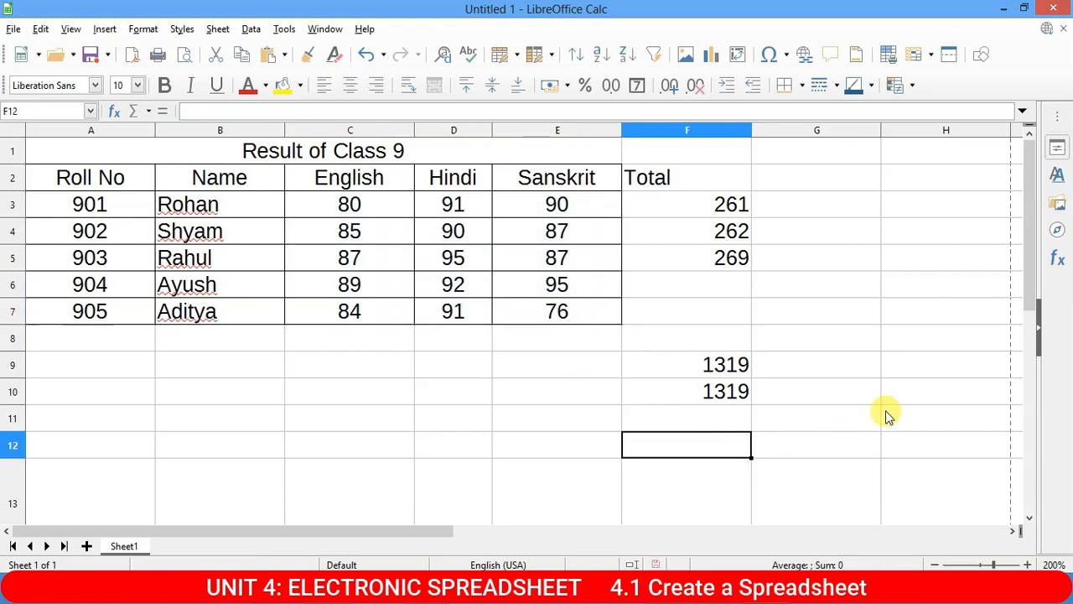
type("=su")
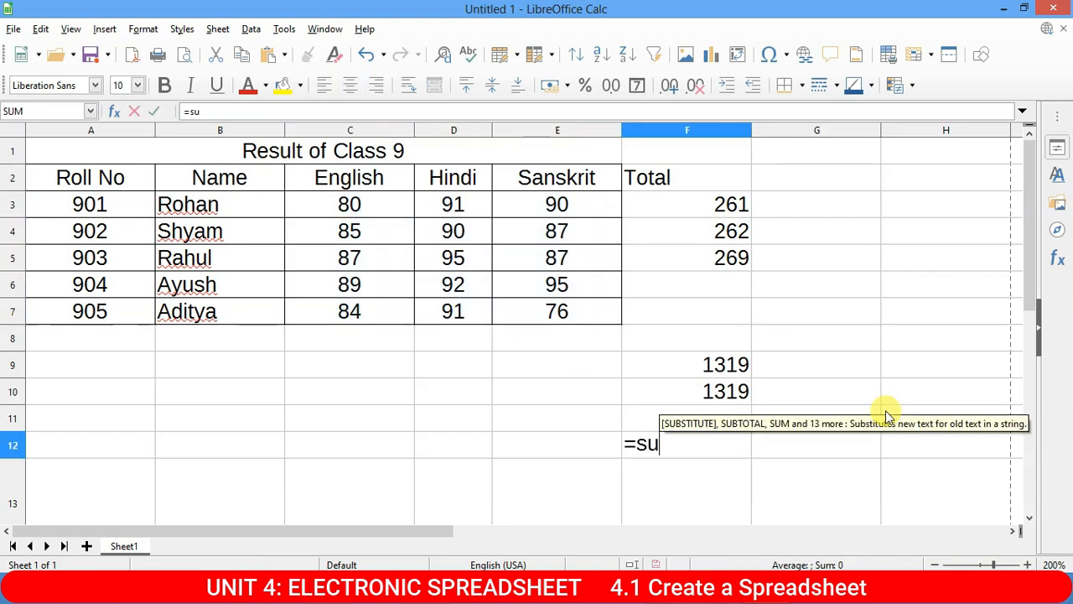
type("m(")
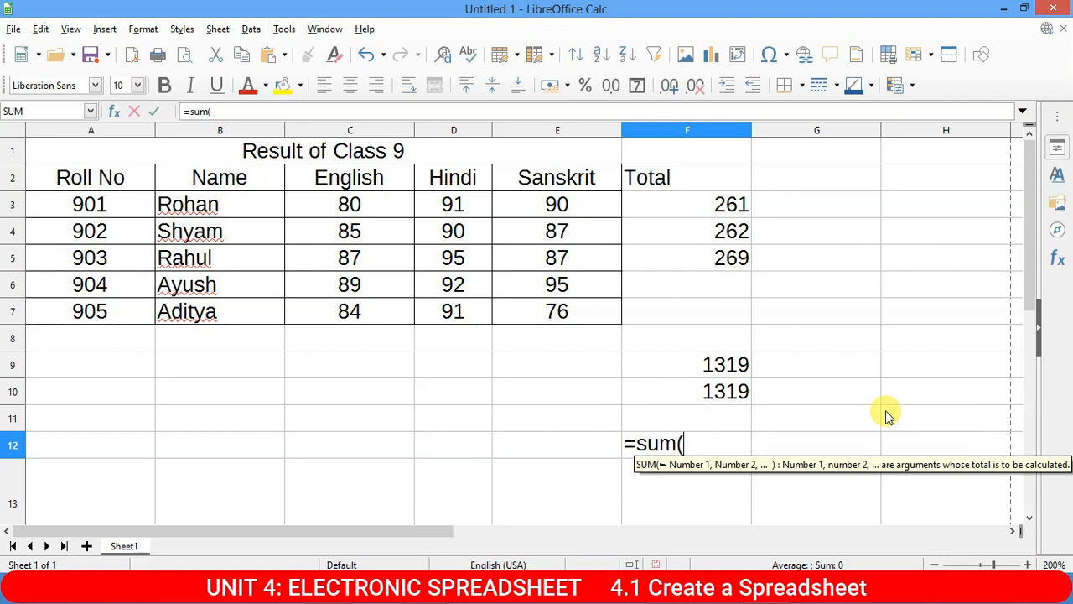
type("Sun")
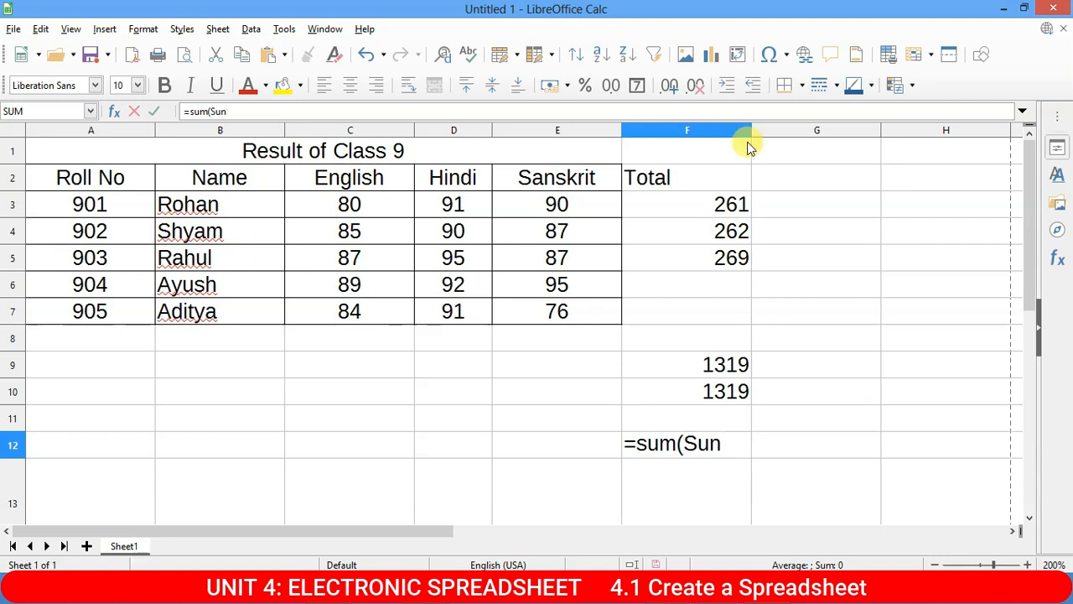
key("BackSpace")
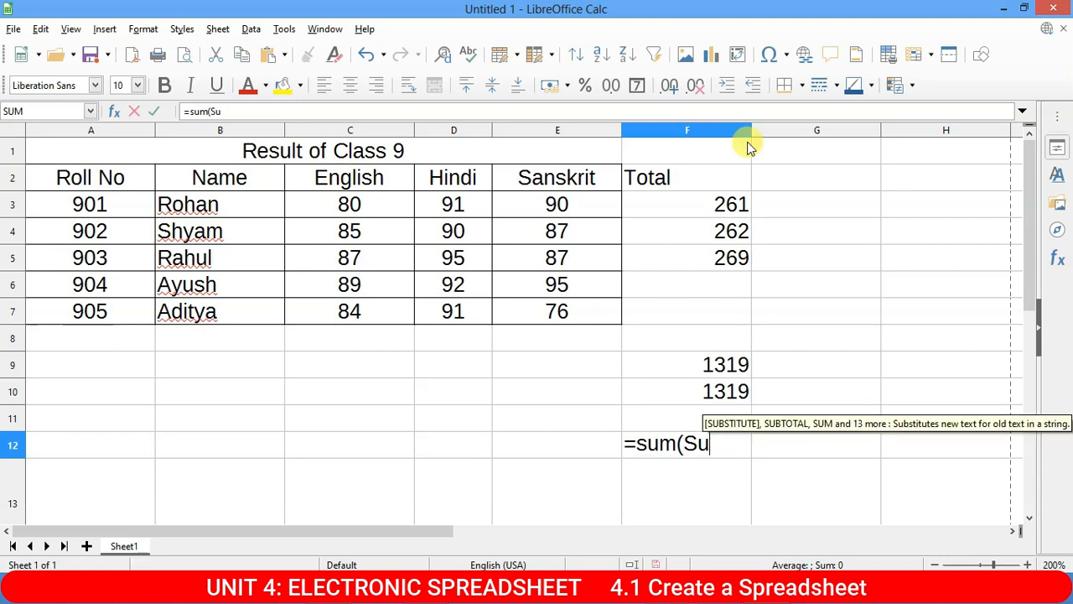
type("m1")
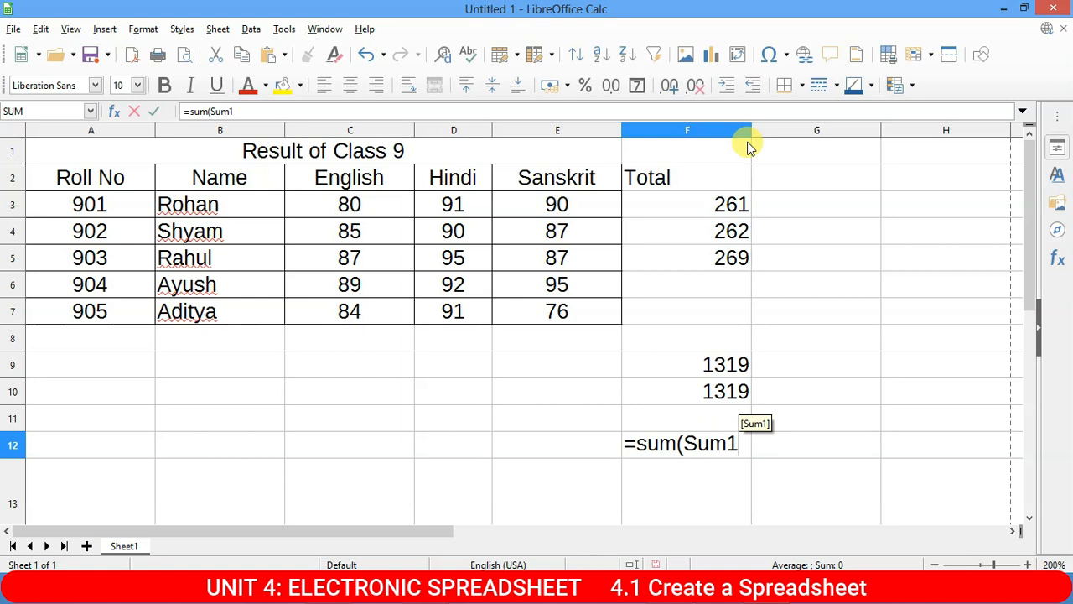
type(")")
key("Return")
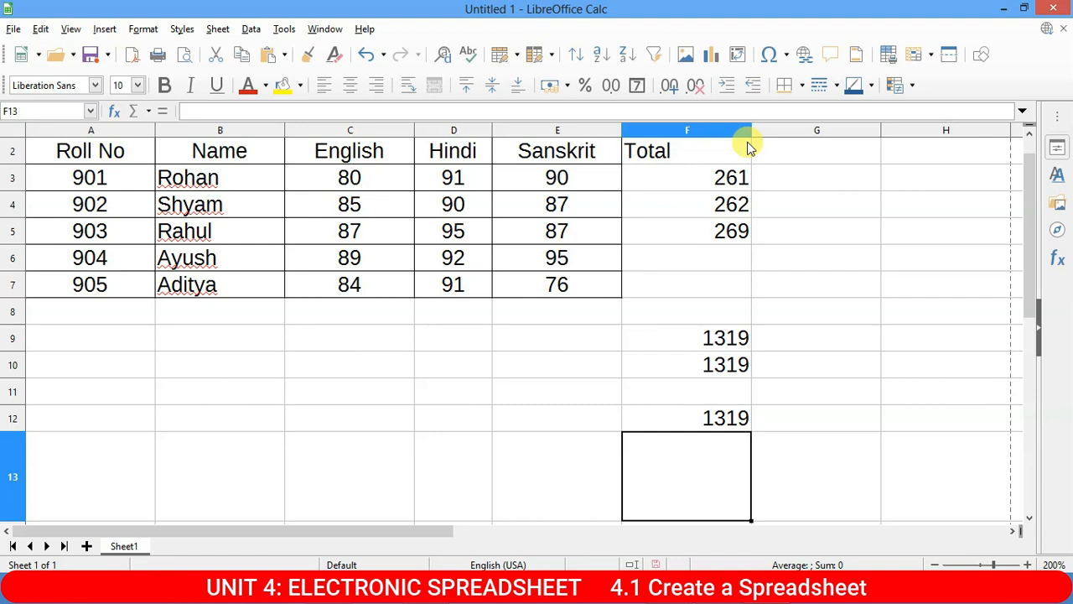
Select the Sanskrit marks E3:E7, then switch to the IT syllabus PDF in Acrobat.
left_click(555, 255)
left_click_drag(552, 186, 562, 285)
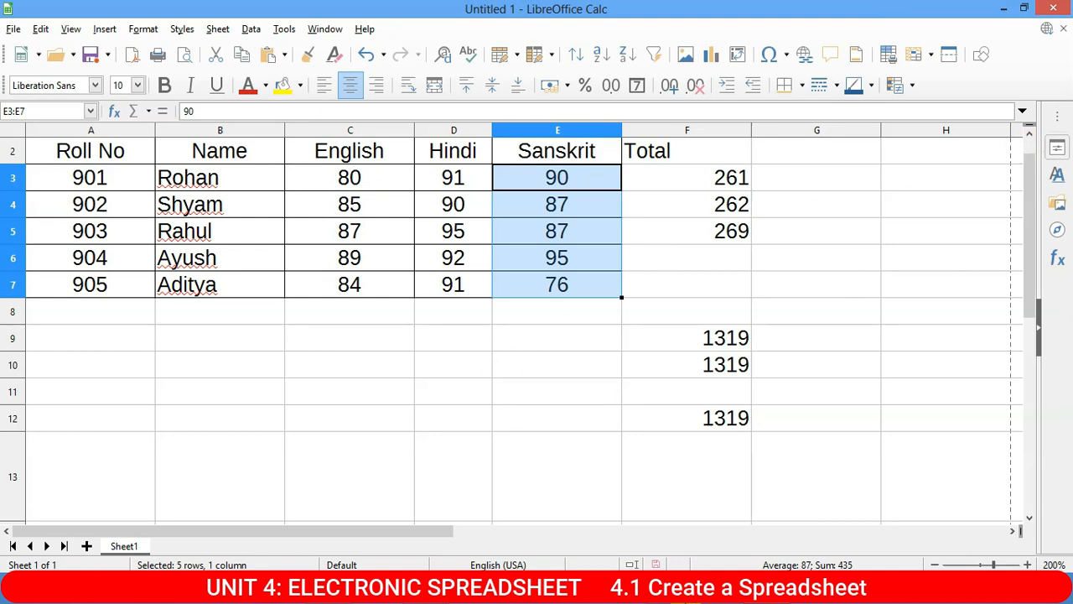
mouse_move(654, 595)
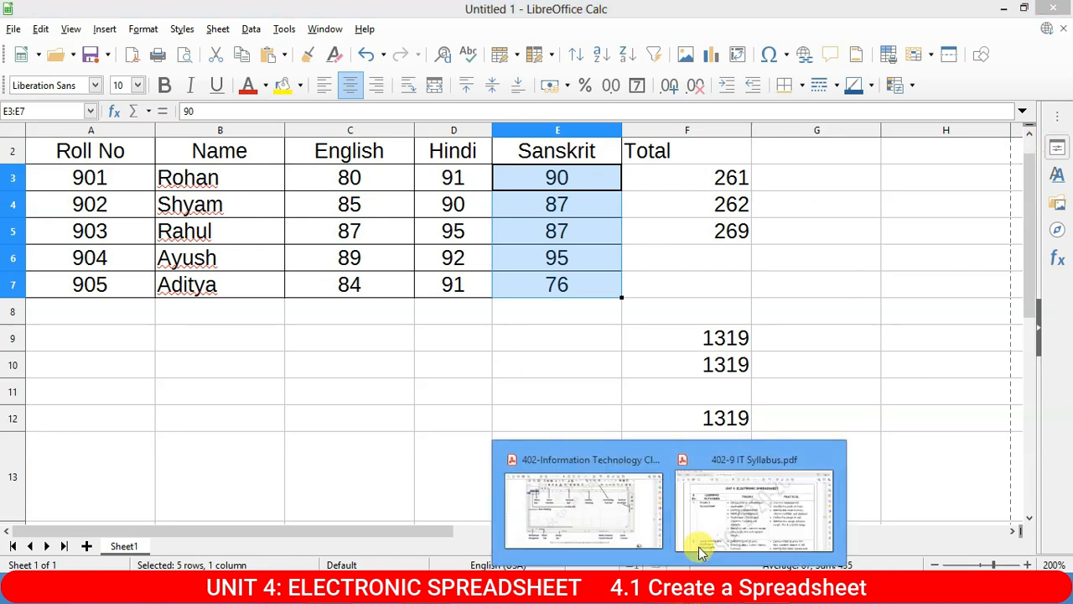
left_click(743, 510)
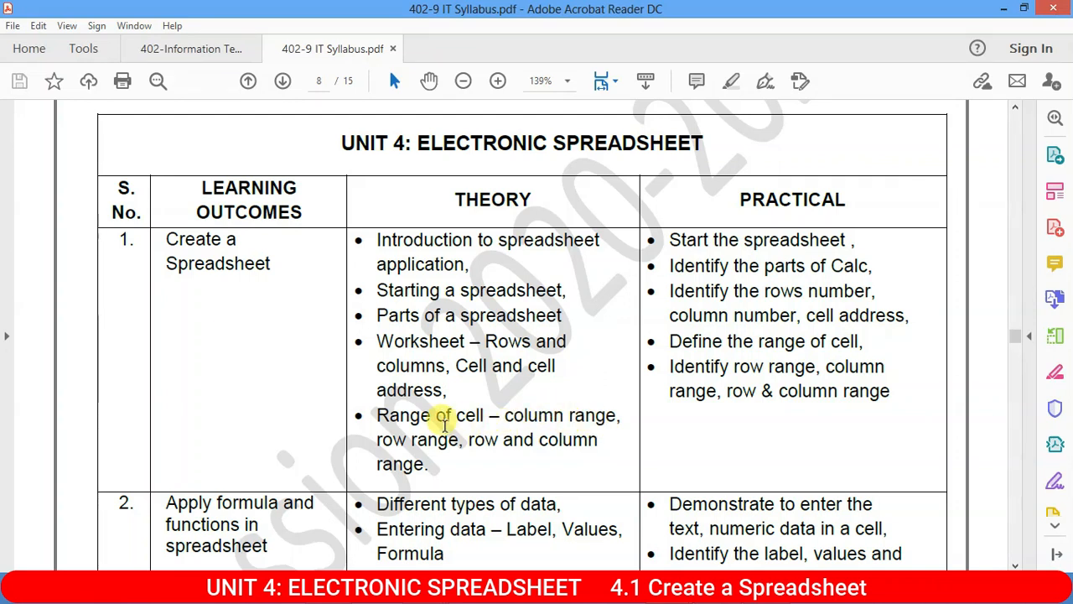
left_click_drag(382, 417, 621, 415)
left_click(516, 417)
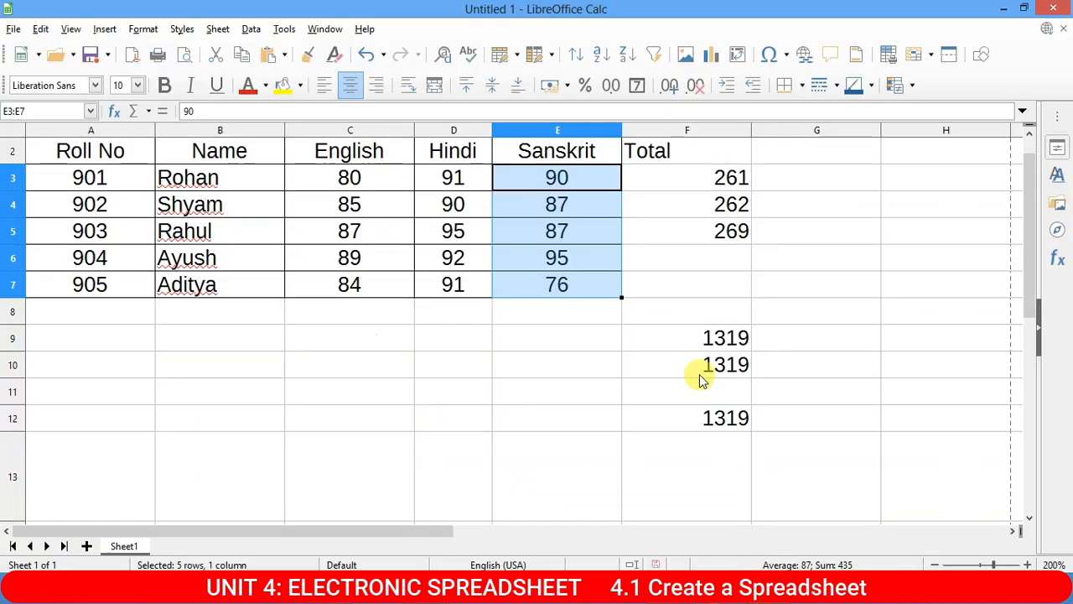
left_click_drag(527, 173, 549, 234)
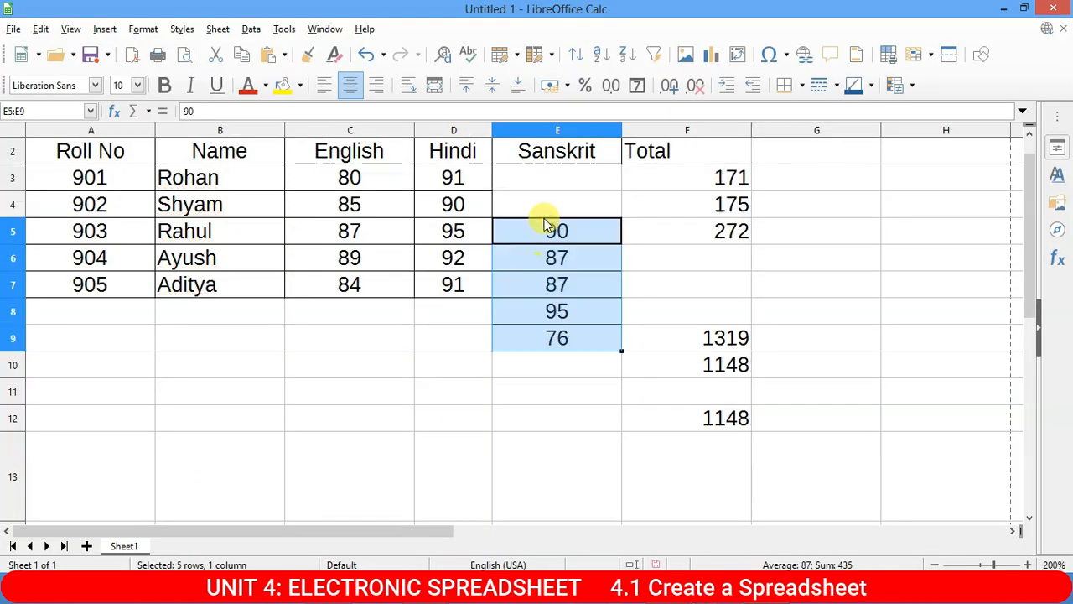
key("ctrl+z")
left_click_drag(575, 179, 583, 279)
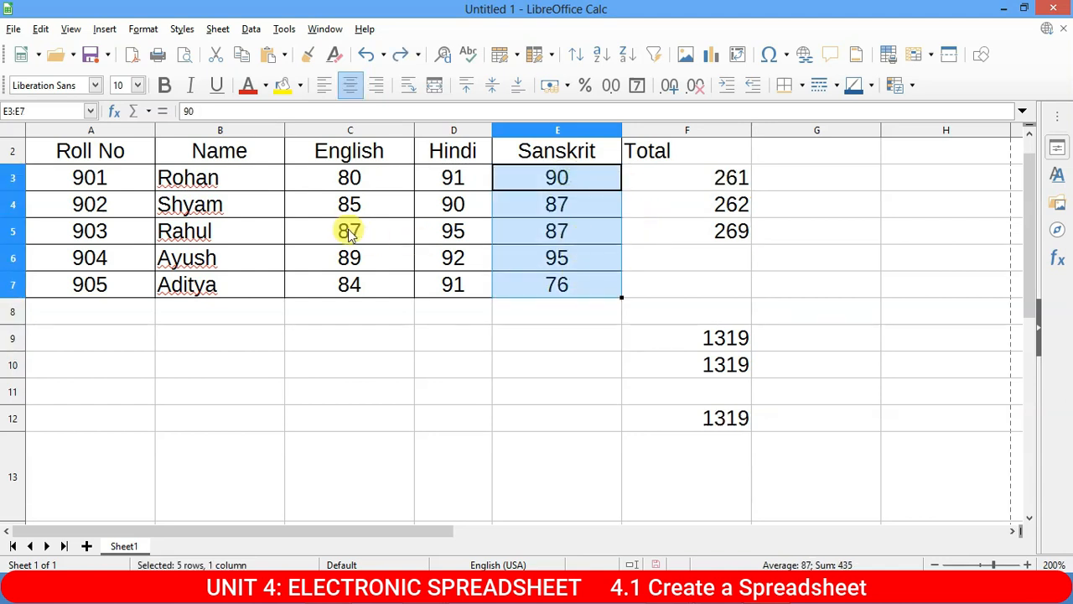
left_click_drag(318, 204, 592, 219)
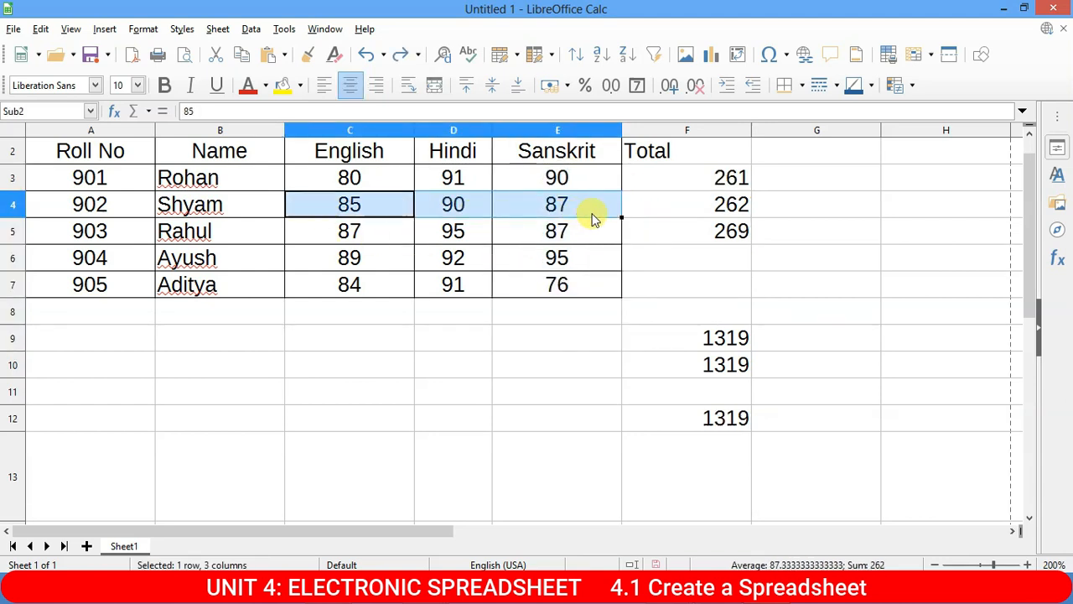
left_click(709, 587)
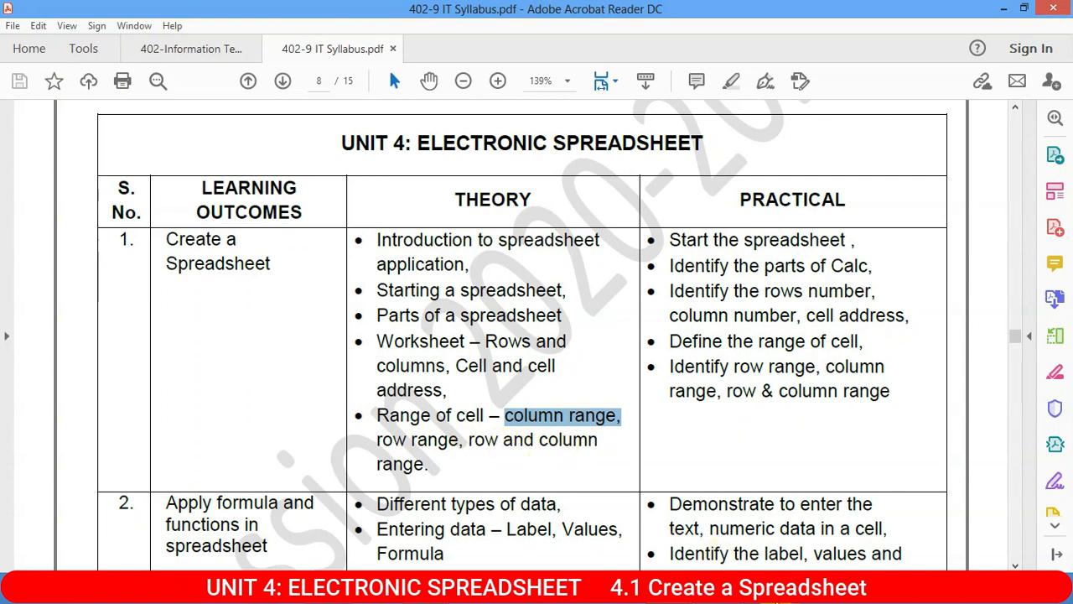
key("alt+Tab")
left_click(350, 183)
left_click_drag(350, 182, 575, 282)
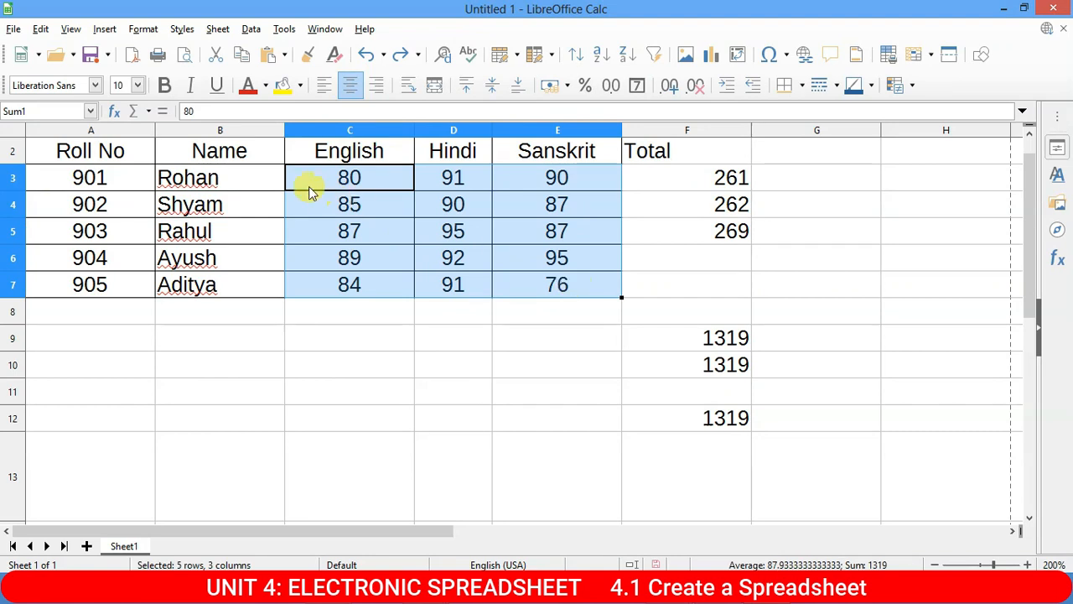